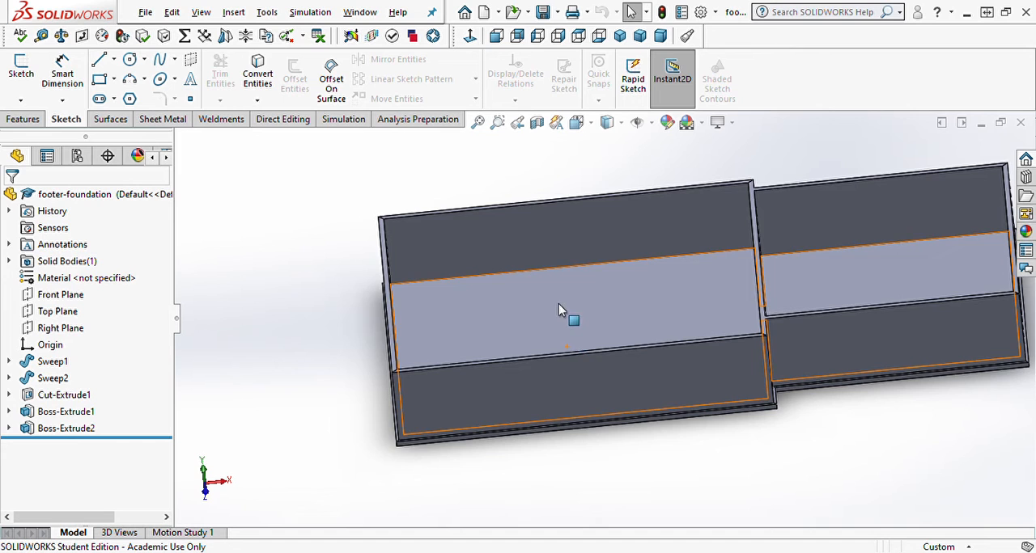
pyautogui.moveTo(559, 305); pyautogui.dragTo(516, 274, button='middle')
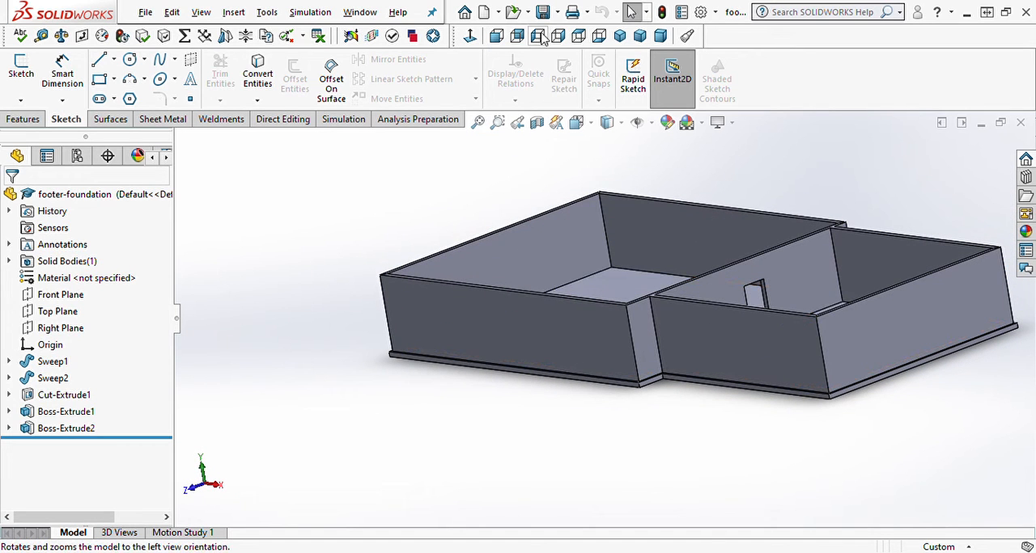
pyautogui.click(619, 36)
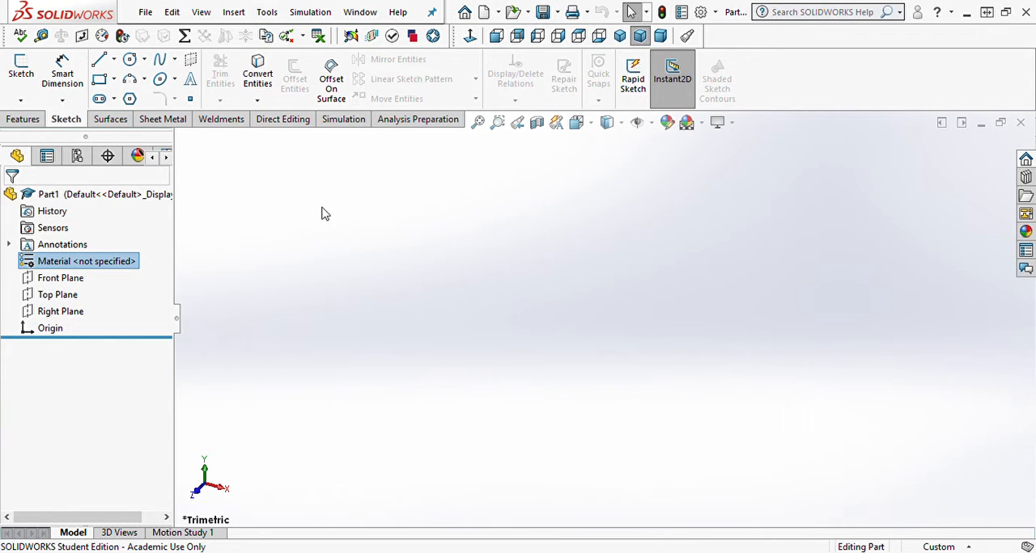
# Step: Start a sketch on the Top Plane and draw a corner rectangle from the origin, about 5.07 by 2.79 in
pyautogui.click(23, 71)
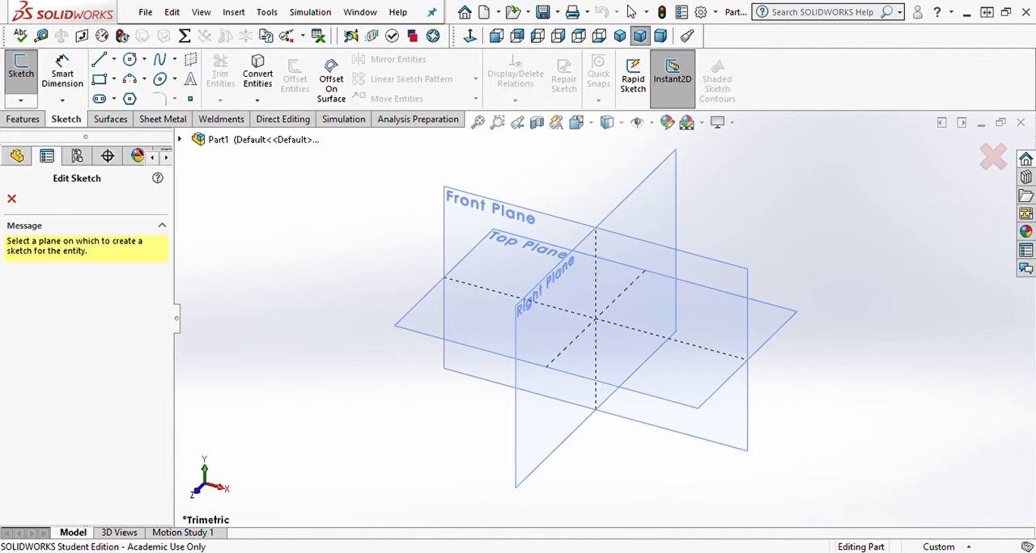
pyautogui.click(447, 342)
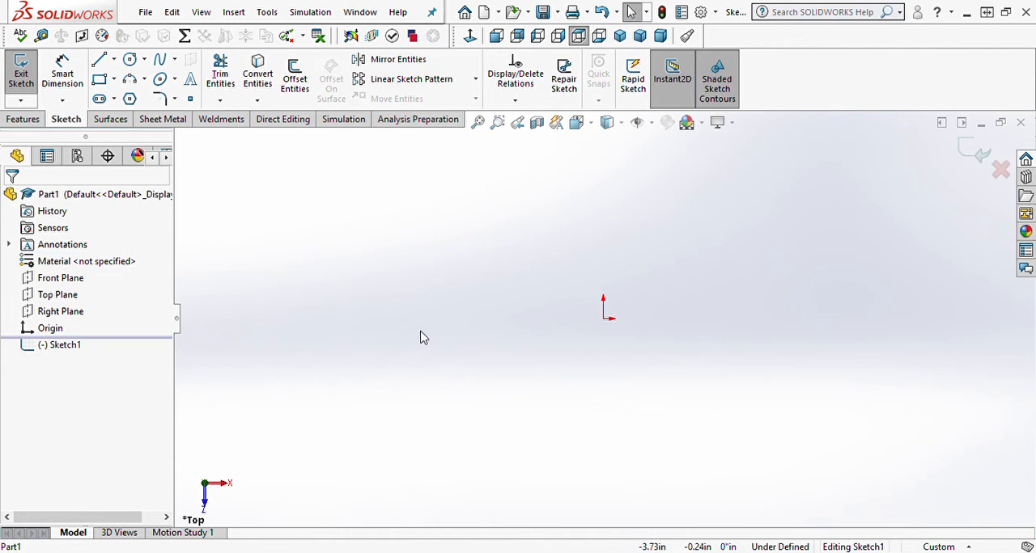
pyautogui.moveTo(502, 249); pyautogui.dragTo(504, 330, button='right')
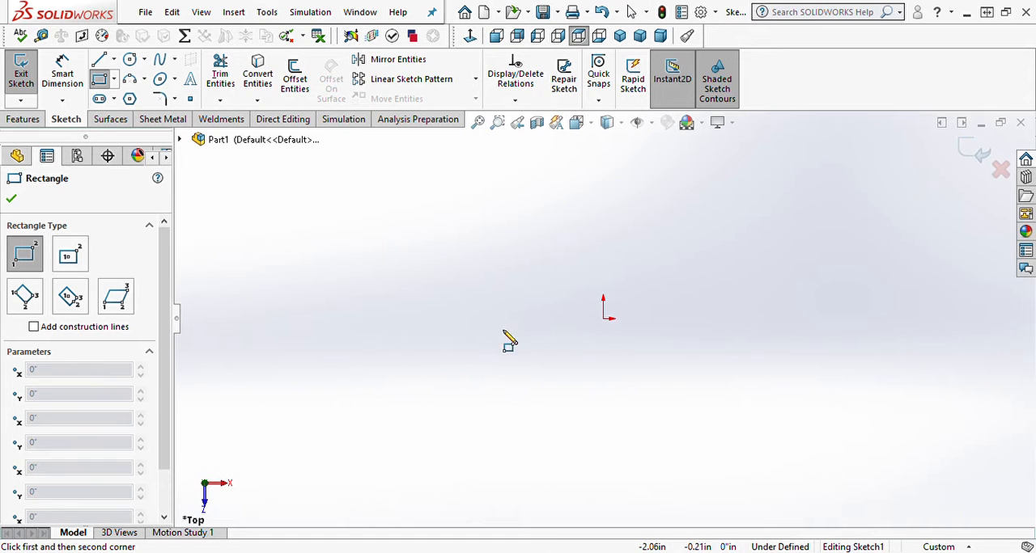
pyautogui.click(602, 319)
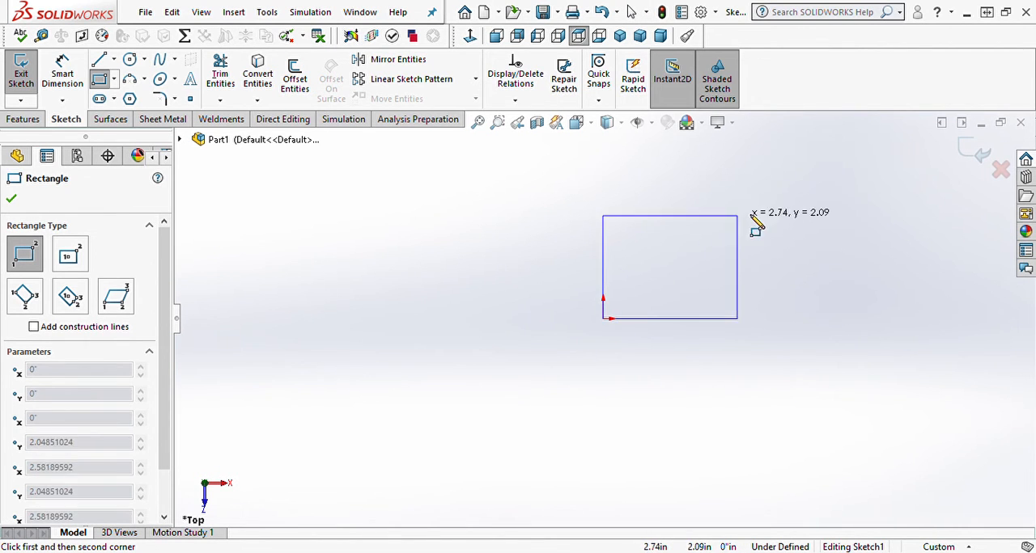
pyautogui.click(851, 182)
# Step: Draw a smaller rectangle about 2 in wide against the first one's right edge and trim away the edge segment they share
pyautogui.click(851, 208)
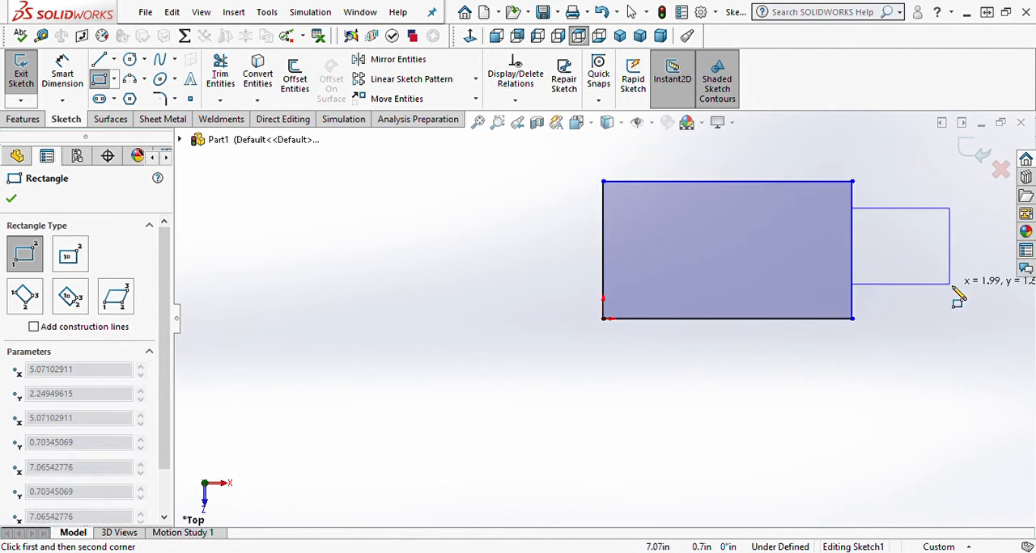
pyautogui.click(952, 289)
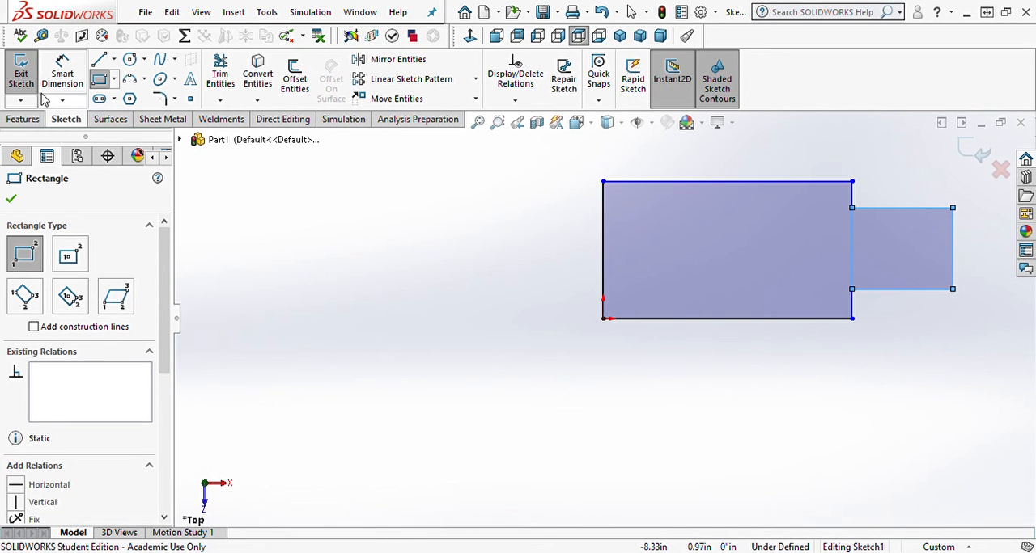
pyautogui.click(221, 75)
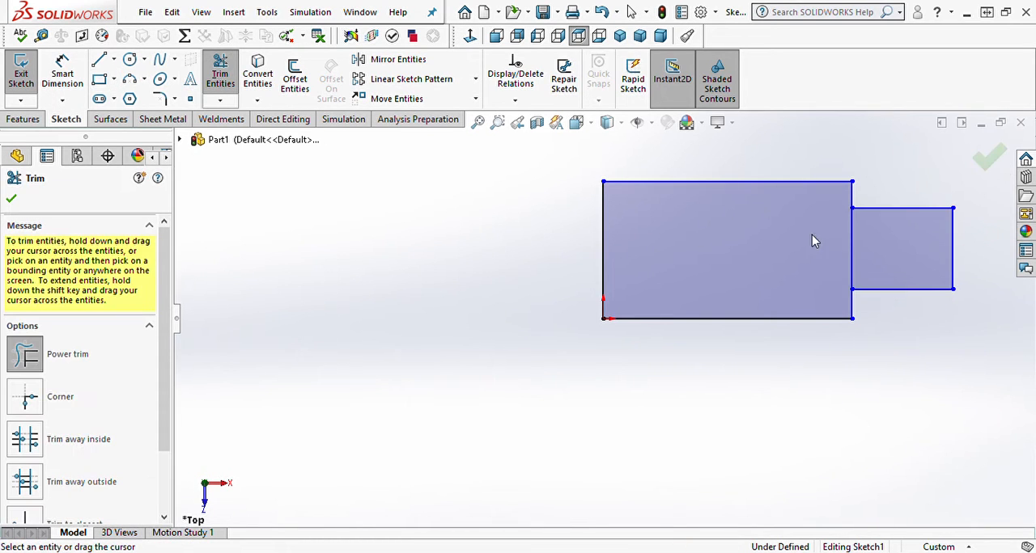
pyautogui.moveTo(814, 237); pyautogui.dragTo(869, 254)
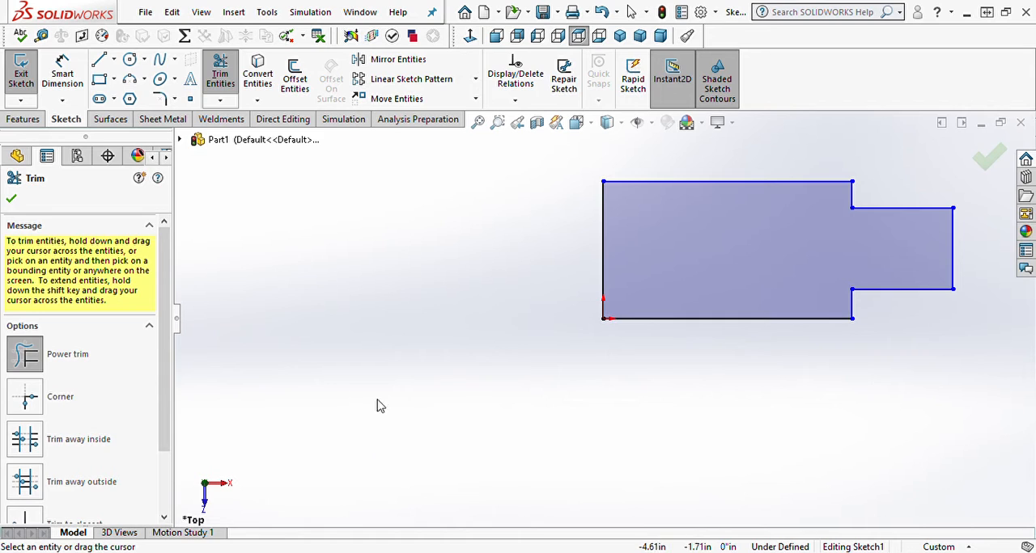
# Step: Dimension the left edge of the large rectangle to 36'
pyautogui.moveTo(377, 400); pyautogui.dragTo(384, 288, button='right')
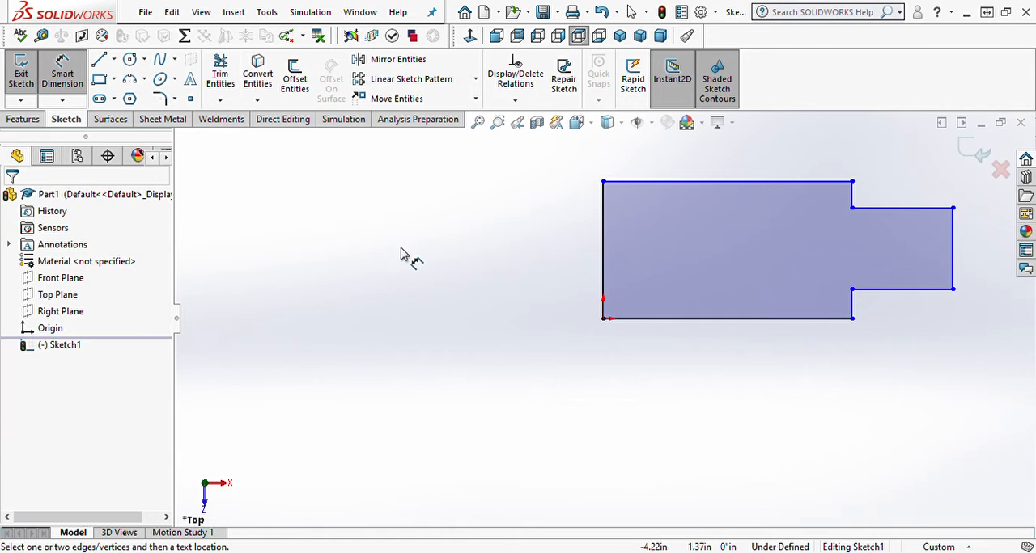
pyautogui.click(602, 271)
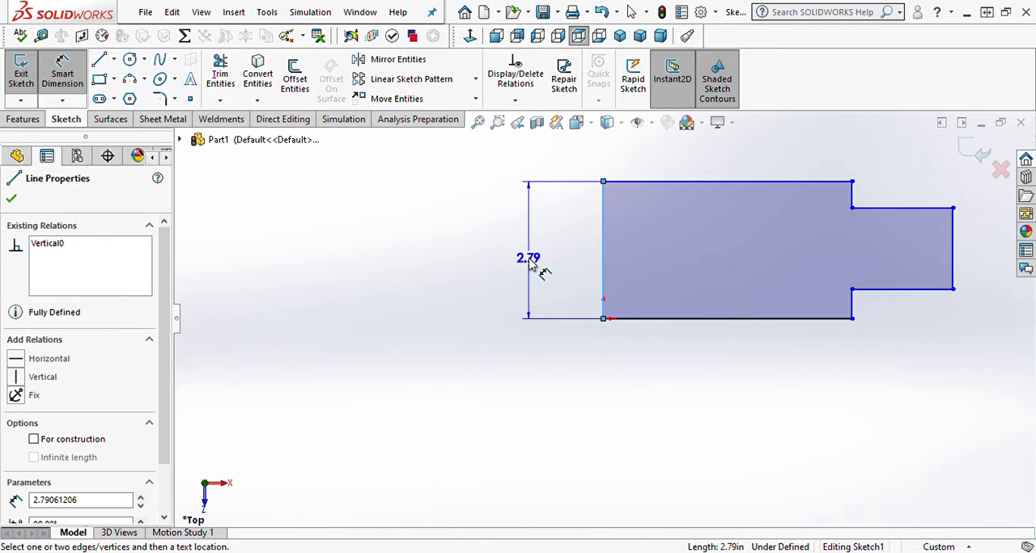
pyautogui.click(537, 267)
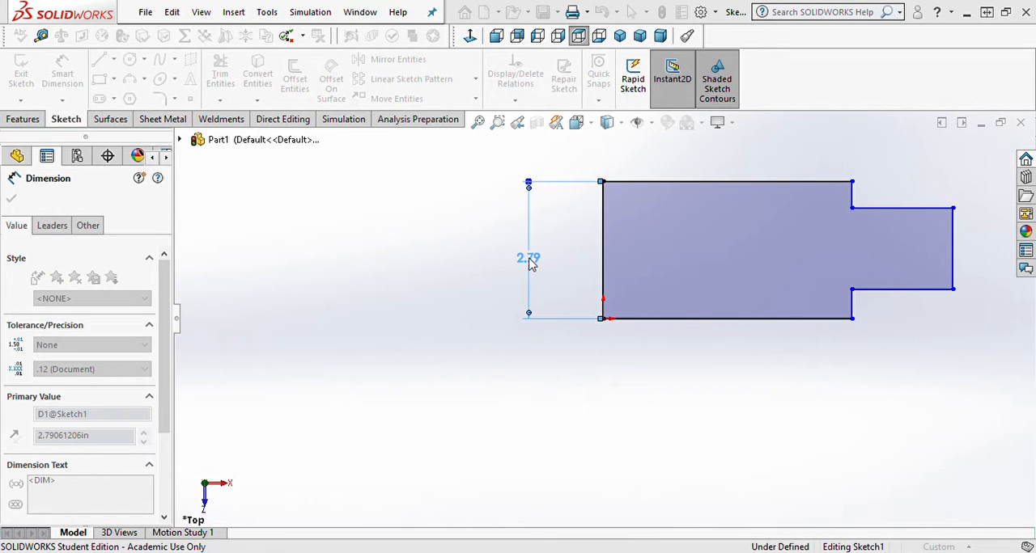
pyautogui.press('Return')
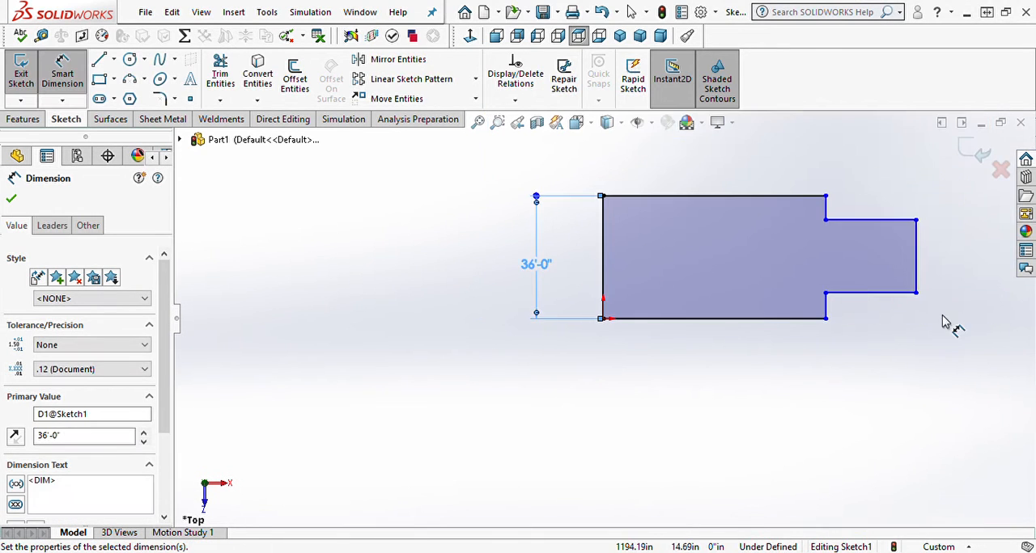
# Step: Dimension the bottom edge of the large rectangle to 46'
pyautogui.click(673, 322)
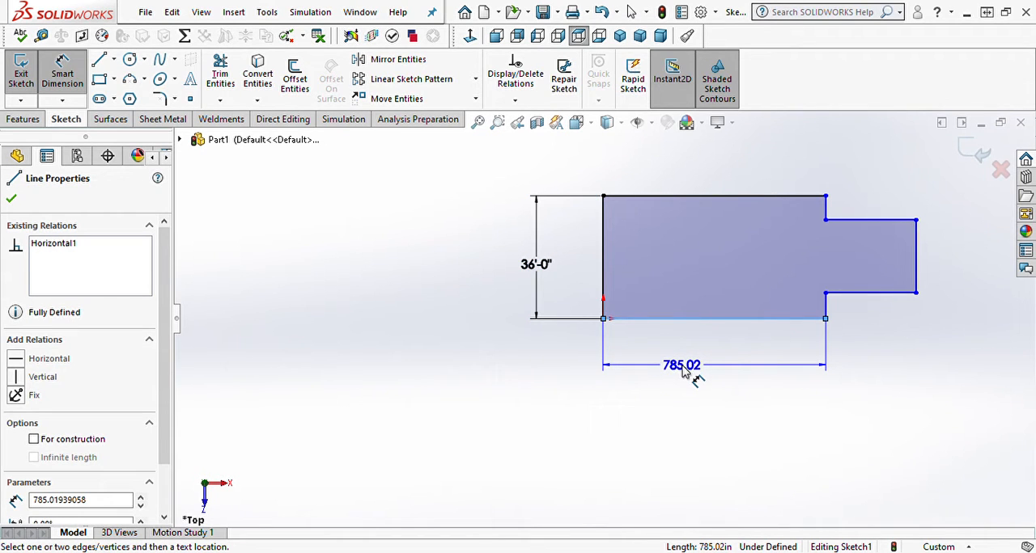
pyautogui.click(683, 368)
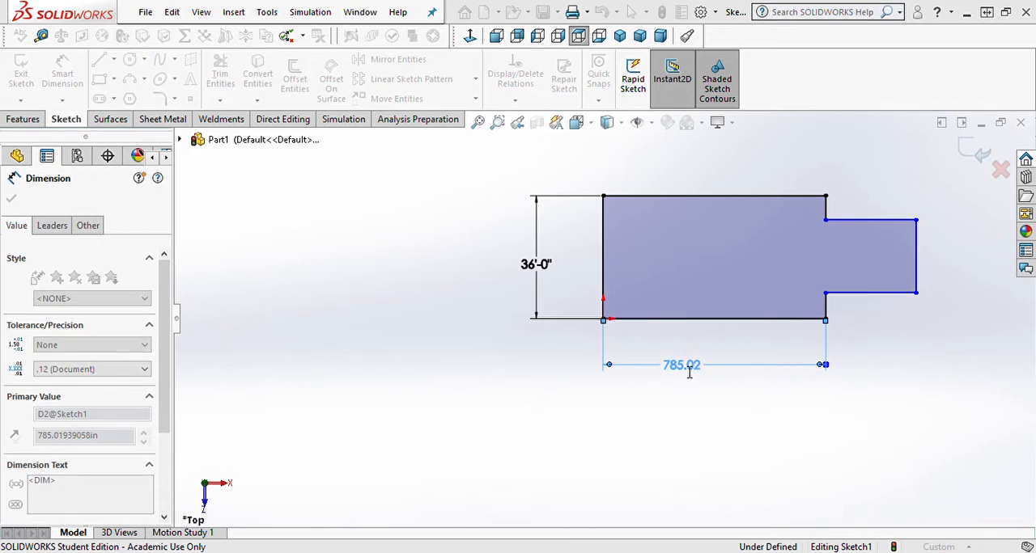
pyautogui.press('Return')
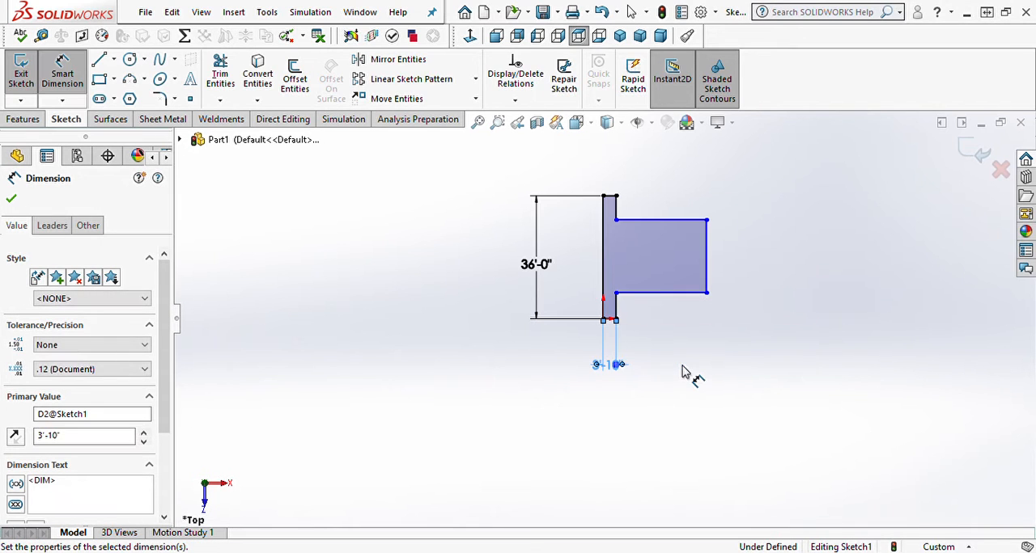
pyautogui.scroll(-4, 627, 377)
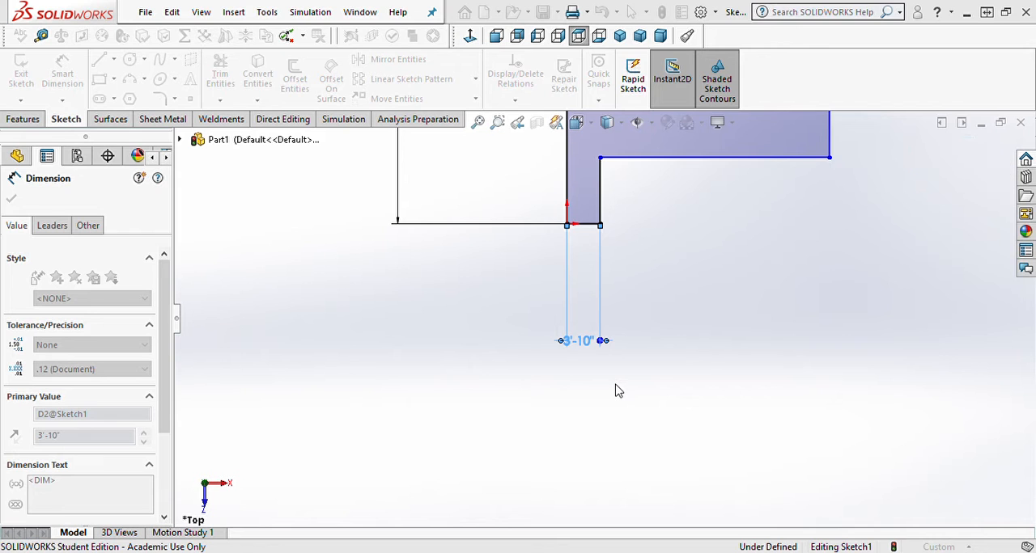
pyautogui.press('Return')
# Step: Dimension the bottom edge of the smaller right-hand section to 32'
pyautogui.scroll(5, 761, 196)
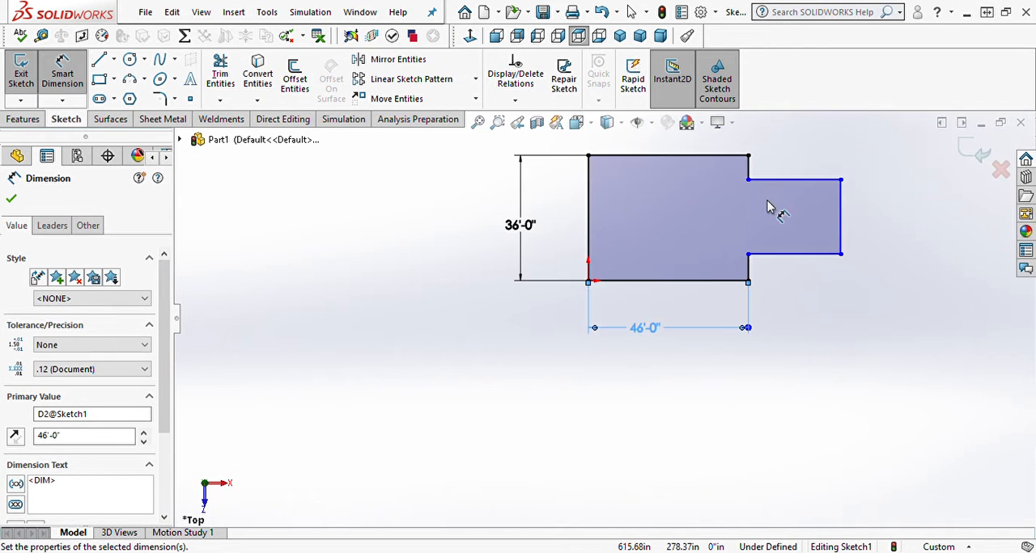
pyautogui.scroll(1, 768, 207)
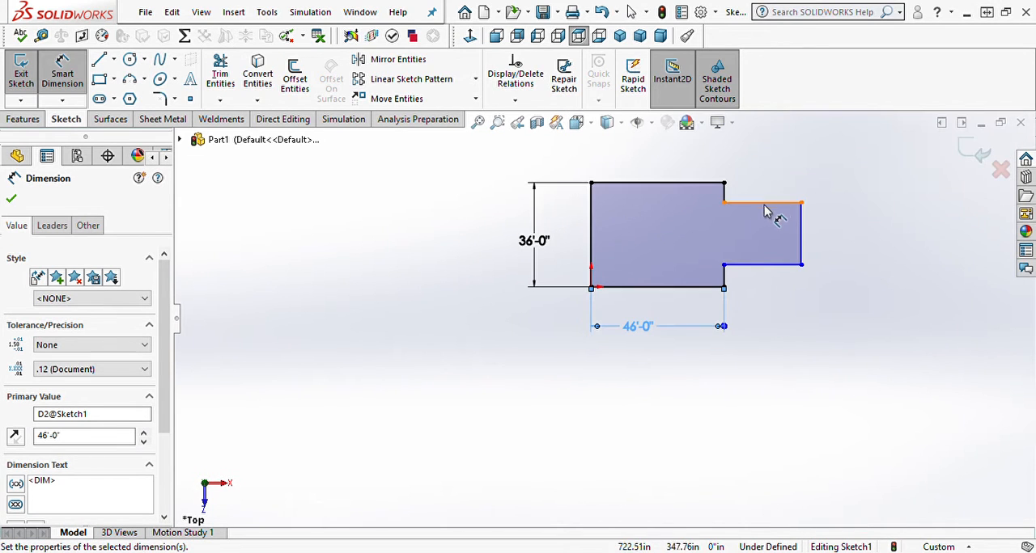
pyautogui.click(750, 275)
pyautogui.click(767, 332)
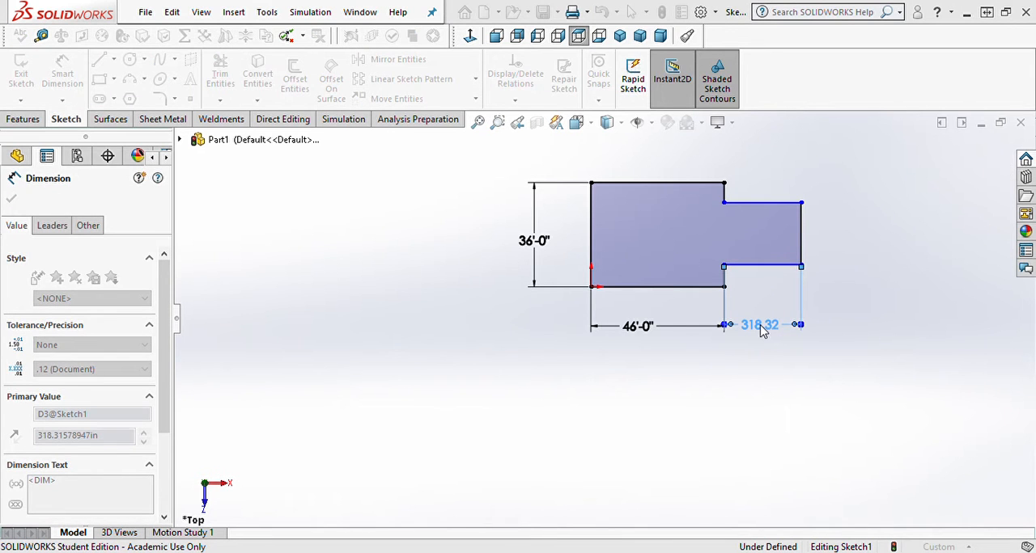
pyautogui.write("32'")
pyautogui.press('Return')
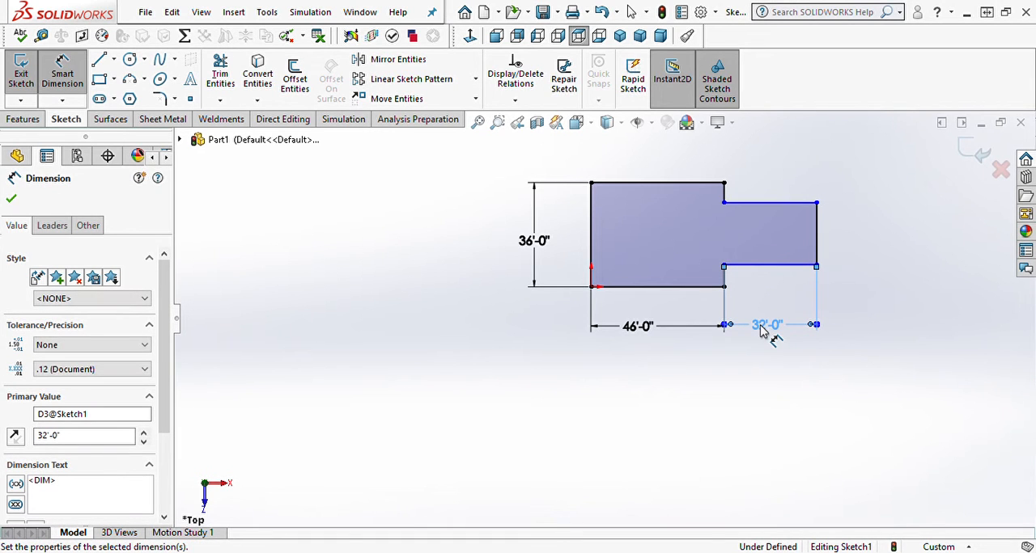
# Step: Dimension the right edge of the smaller section to 30'
pyautogui.scroll(-2, 748, 308)
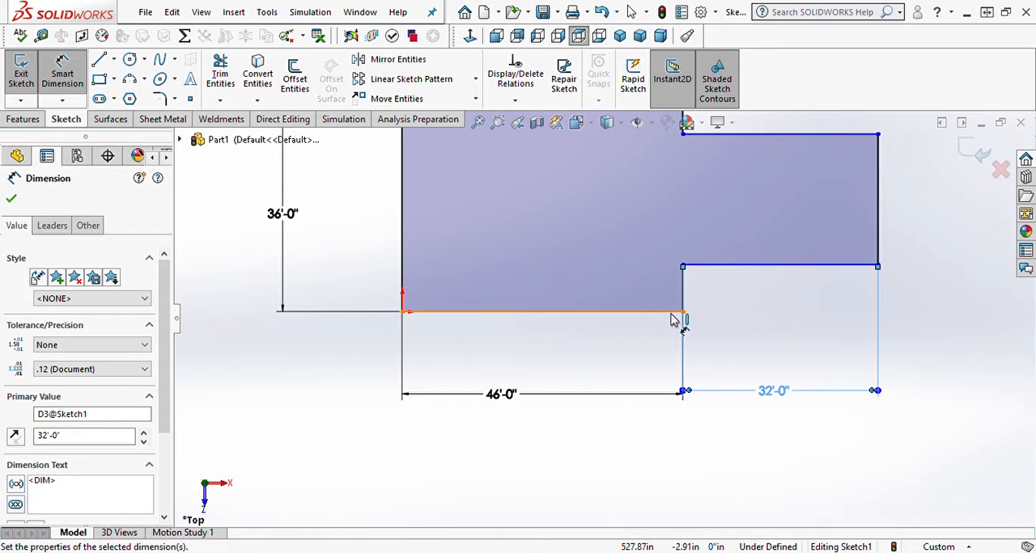
pyautogui.press('f')
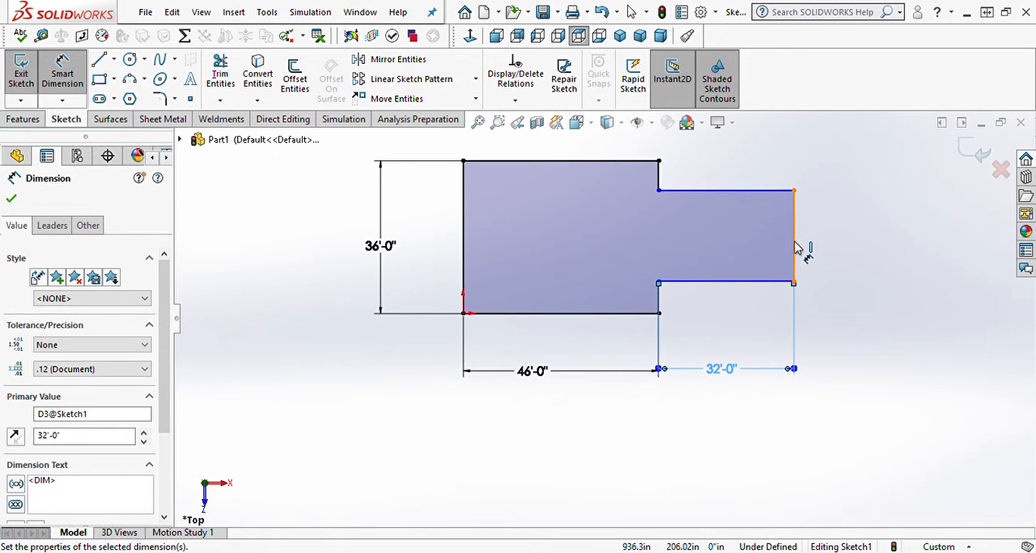
pyautogui.click(794, 245)
pyautogui.click(854, 241)
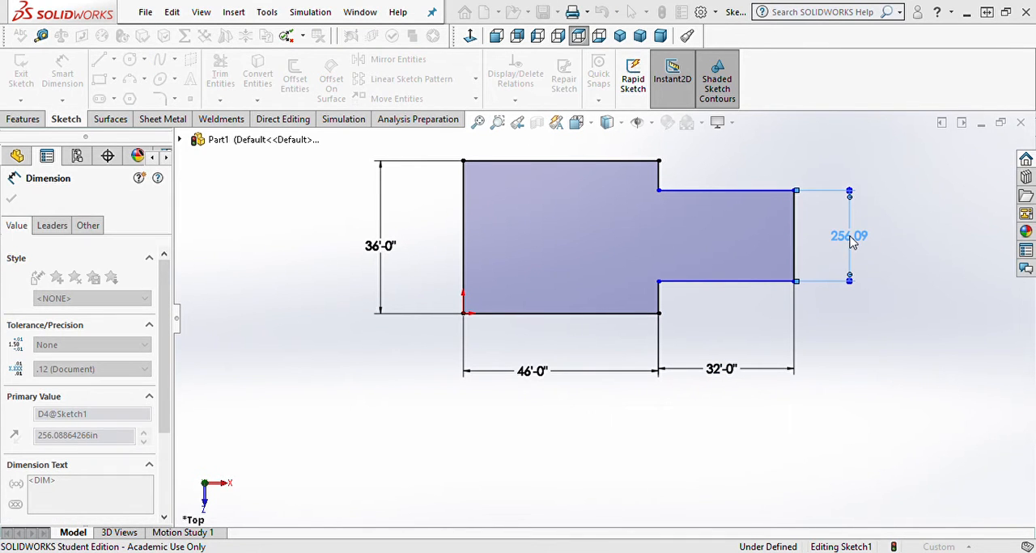
pyautogui.write("30'")
pyautogui.press('Return')
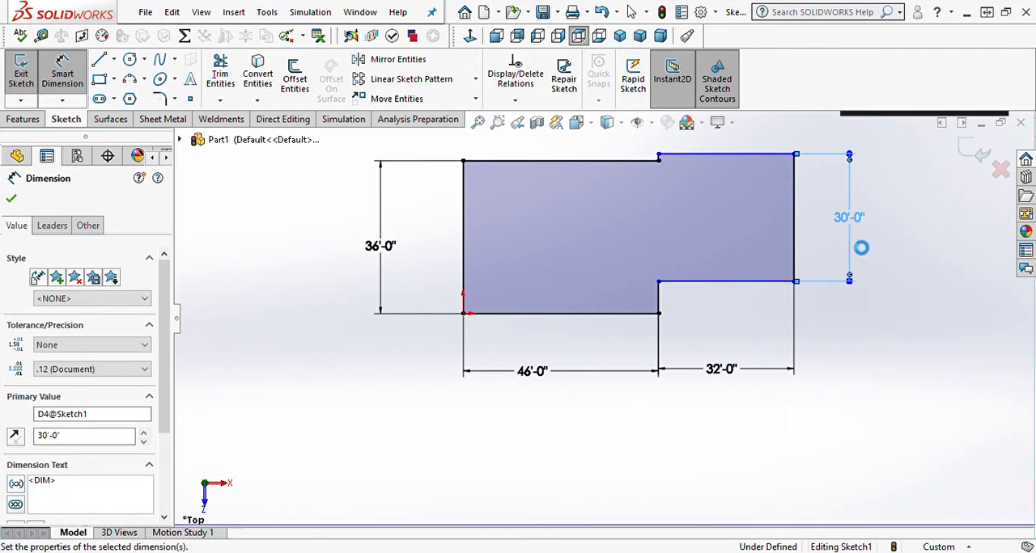
# Step: Set the distance between the bottom edges of the two sections to 4' and close the sketch
pyautogui.click(703, 288)
pyautogui.click(652, 314)
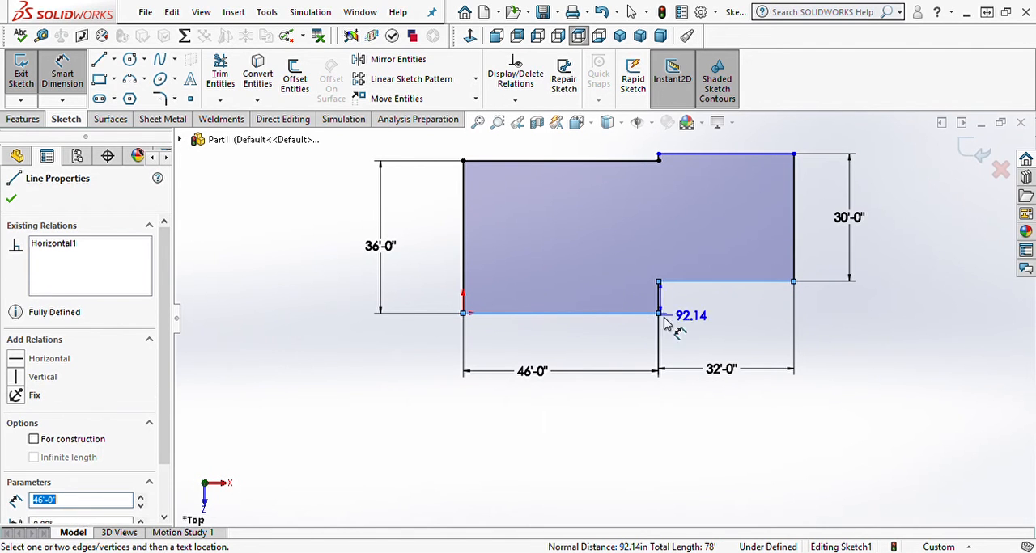
pyautogui.click(706, 339)
pyautogui.write("4'")
pyautogui.press('Return')
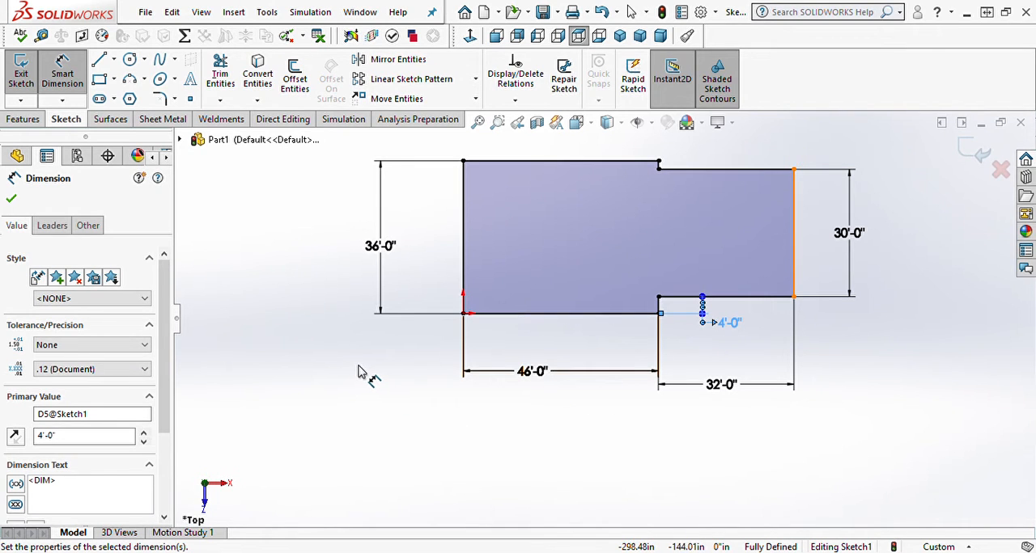
pyautogui.click(11, 199)
pyautogui.click(21, 71)
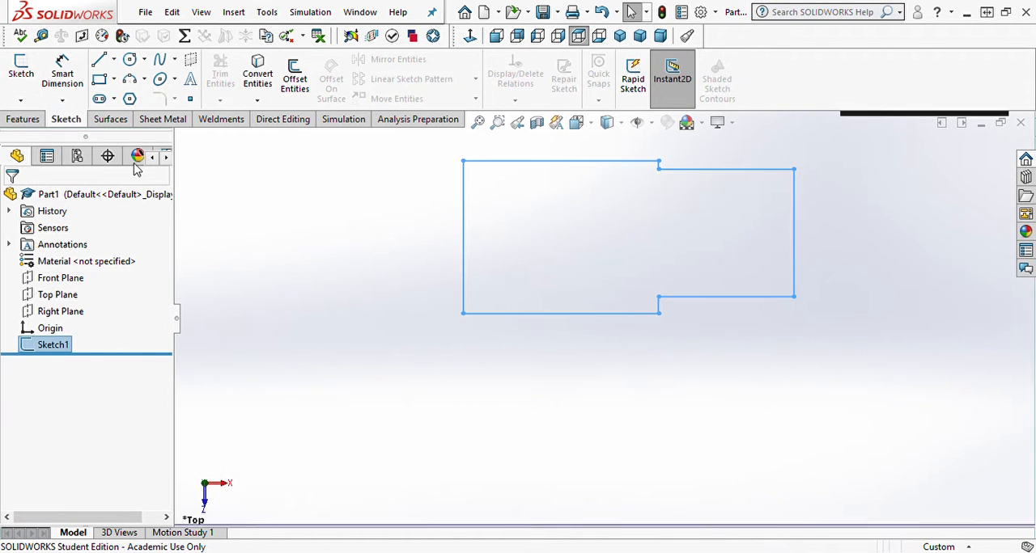
# Step: Start a new sketch on the Front Plane, viewed normal to the plane
pyautogui.click(65, 279)
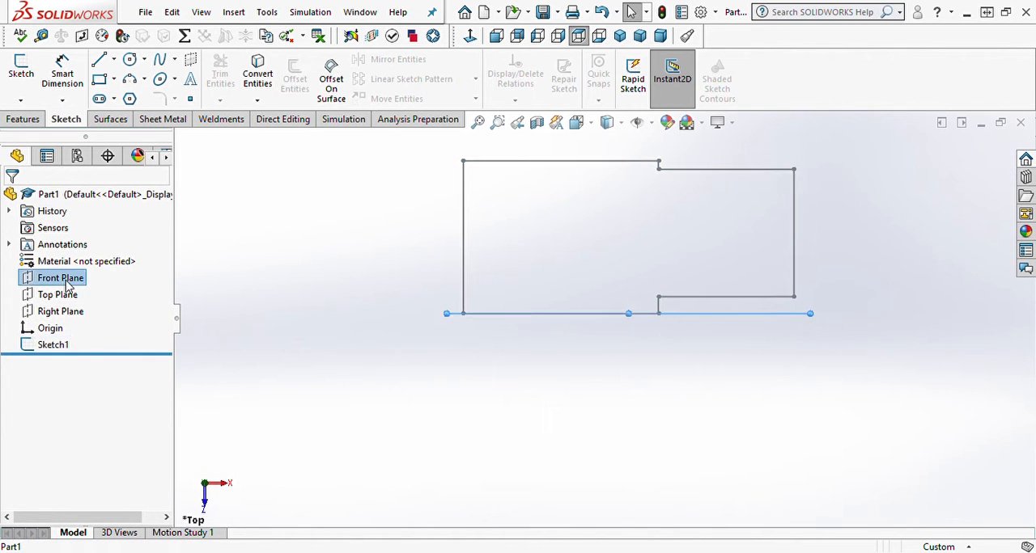
pyautogui.click(157, 259)
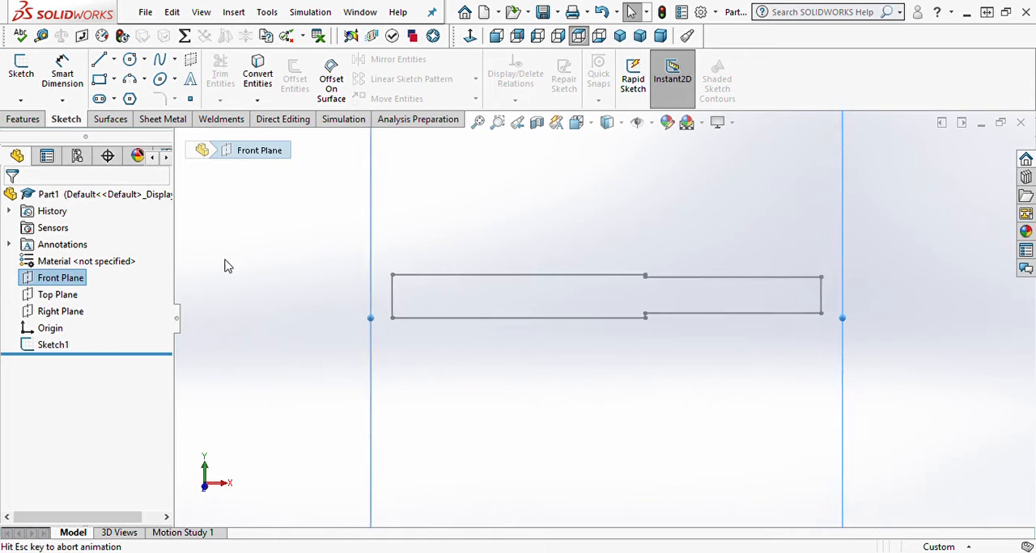
pyautogui.click(87, 278)
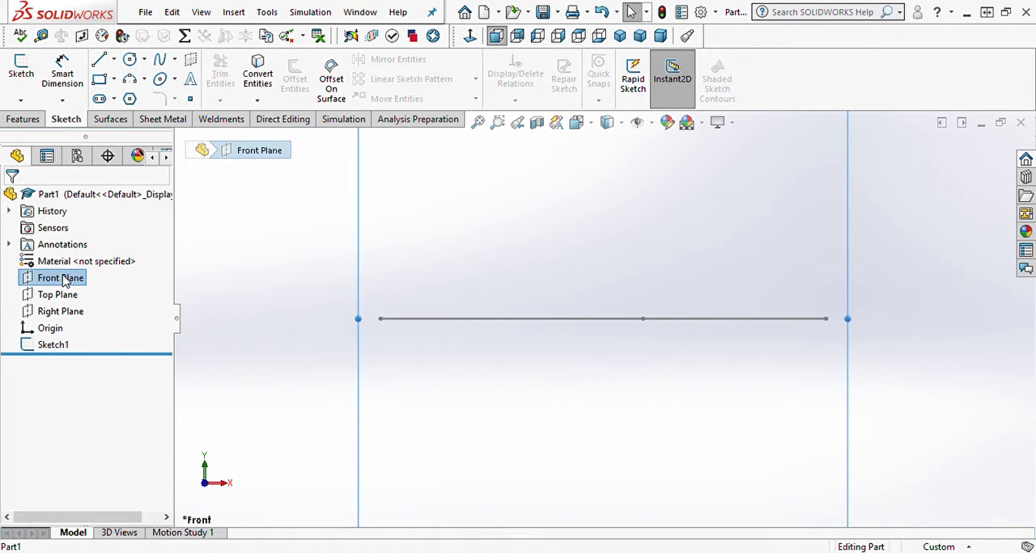
pyautogui.click(132, 262)
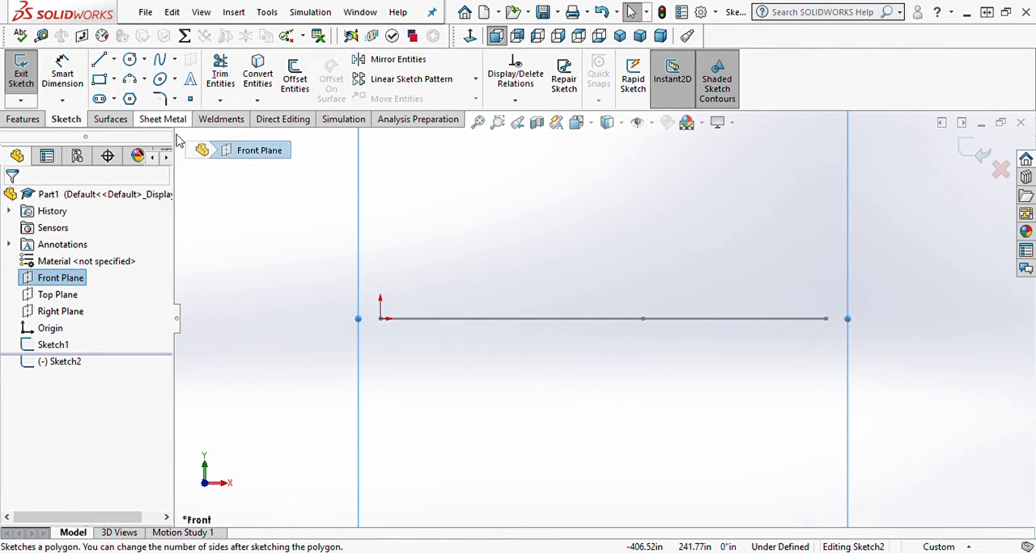
# Step: Sketch a tall wall rectangle from the origin downward and outside the outline, about 19 by 153 inches
pyautogui.click(99, 79)
pyautogui.scroll(-5, 389, 364)
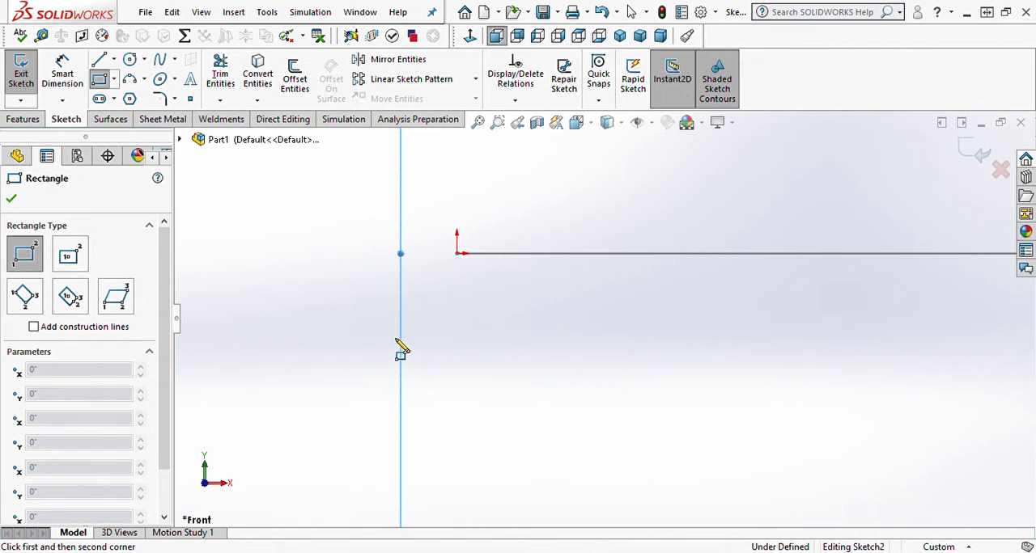
pyautogui.click(456, 253)
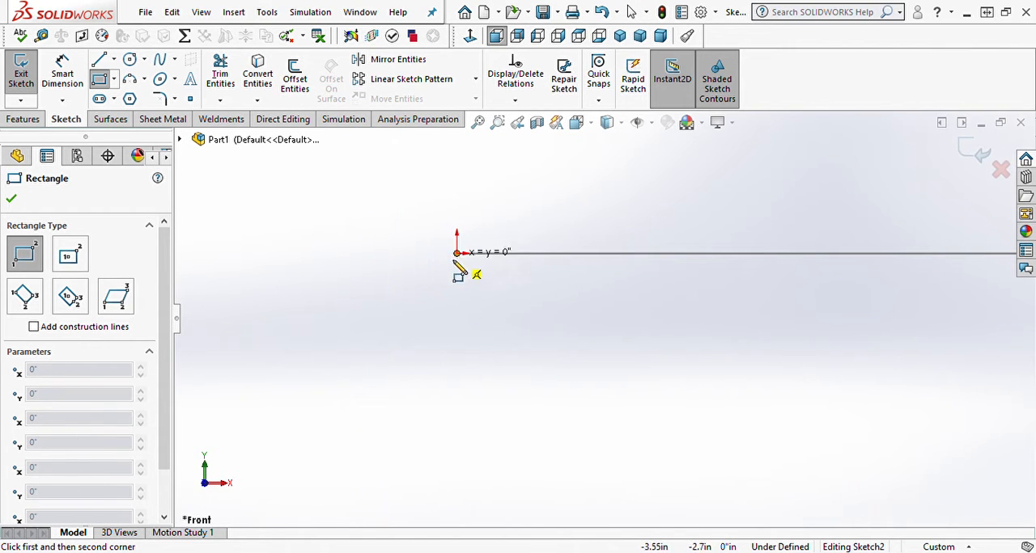
pyautogui.click(433, 438)
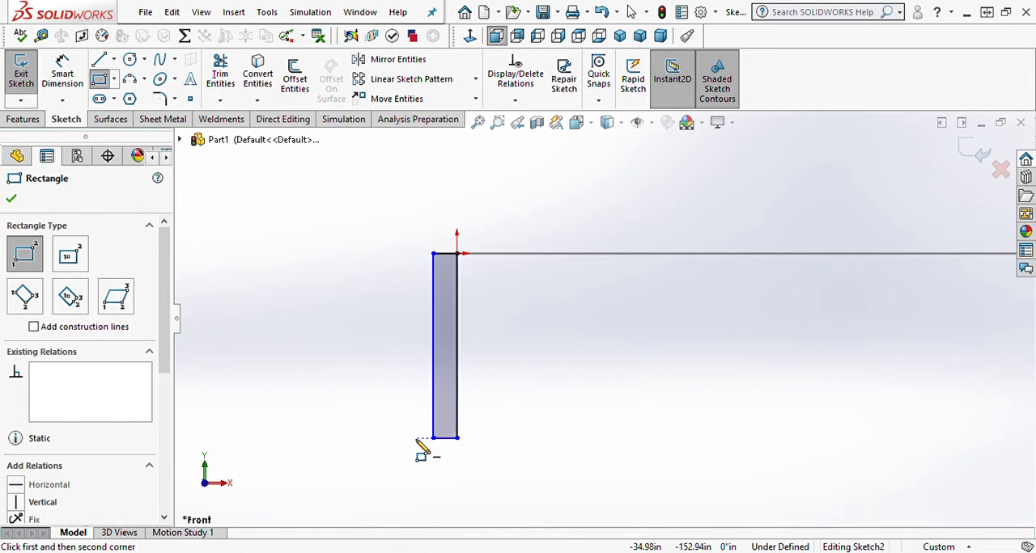
# Step: Sketch a wide footer rectangle directly beneath the wall rectangle, about 59 by 18 inches
pyautogui.click(414, 438)
pyautogui.click(486, 459)
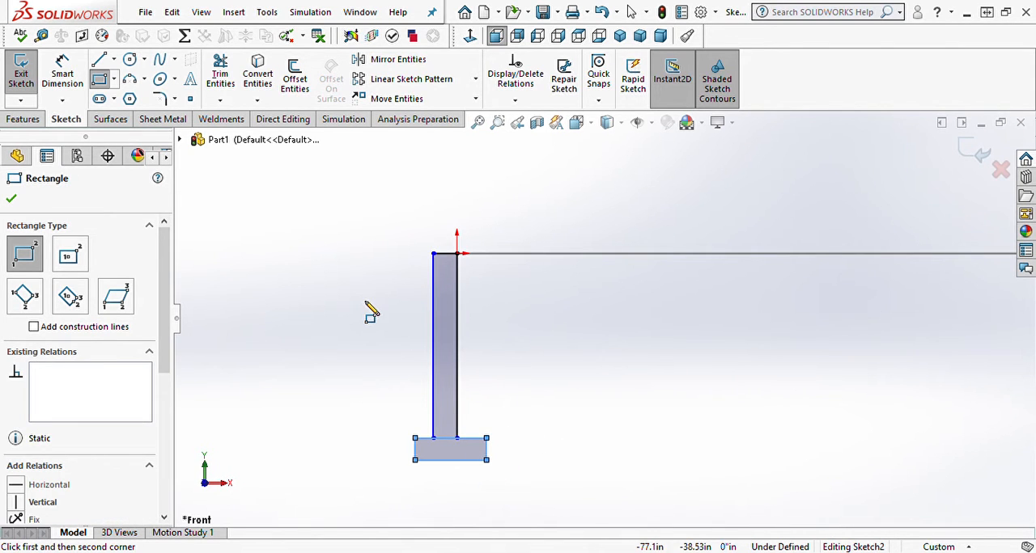
pyautogui.press('Escape')
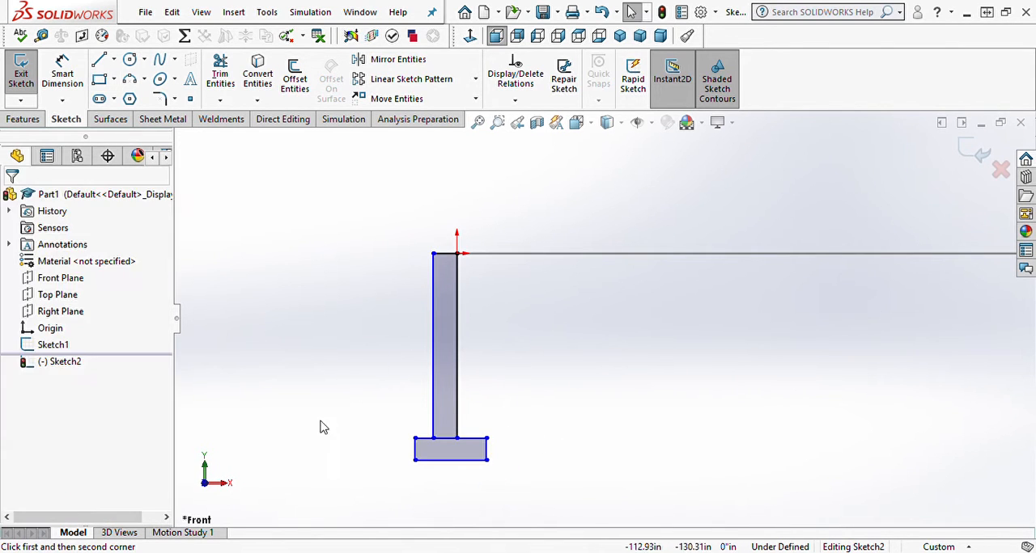
# Step: Add a Vertical relation between the midpoints of the footer's bottom edge and the wall's top edge
pyautogui.click(450, 459)
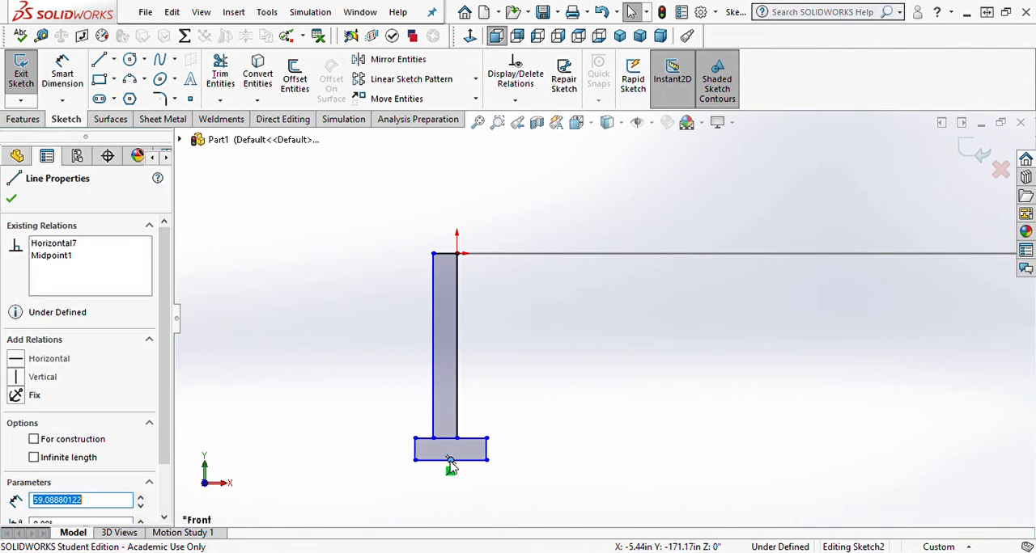
pyautogui.keyDown('ctrl'); pyautogui.click(444, 255); pyautogui.keyUp('ctrl')
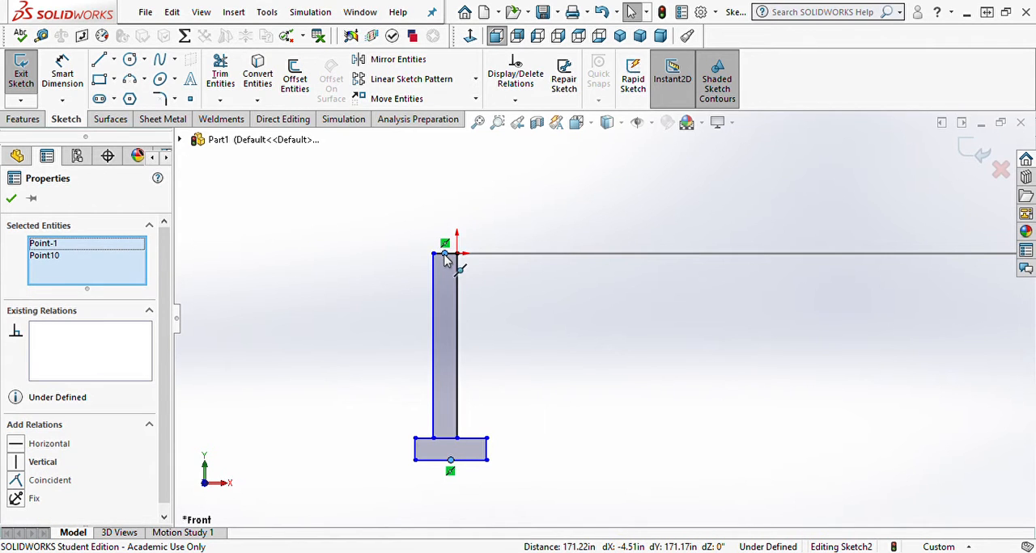
pyautogui.click(512, 189)
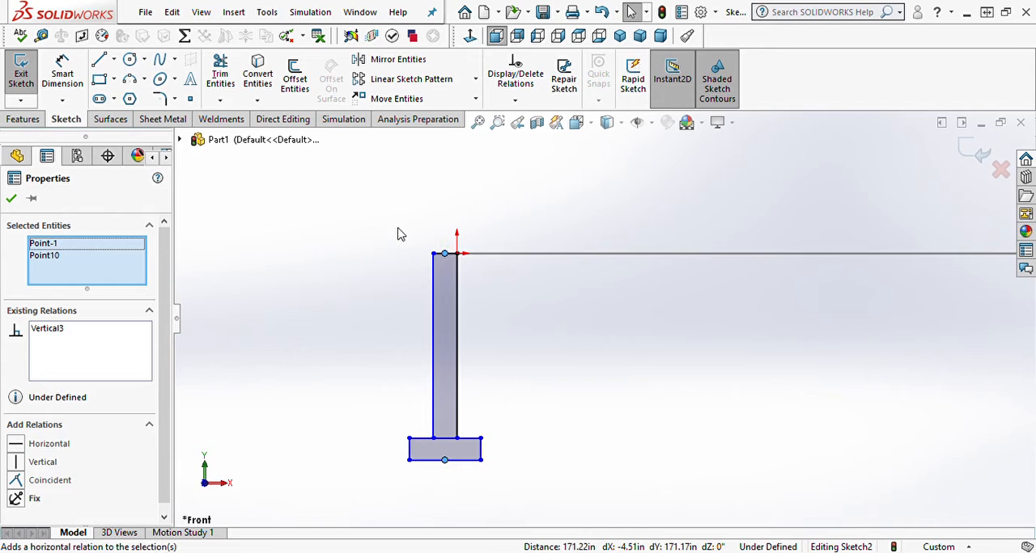
pyautogui.click(397, 229)
# Step: Trim away the line segments separating the wall from the footer to form a single closed profile
pyautogui.click(217, 75)
pyautogui.scroll(-3, 389, 442)
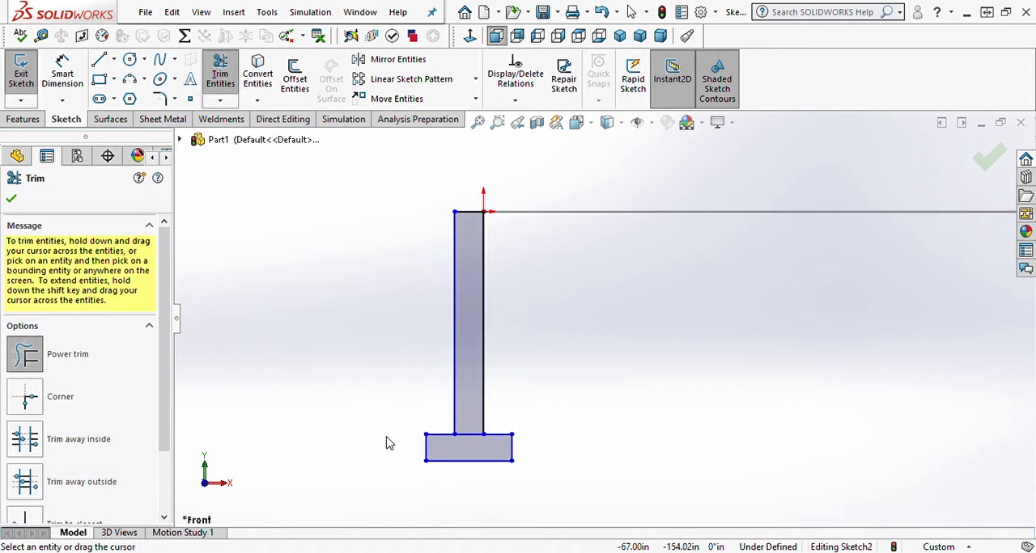
pyautogui.moveTo(500, 430); pyautogui.dragTo(489, 400)
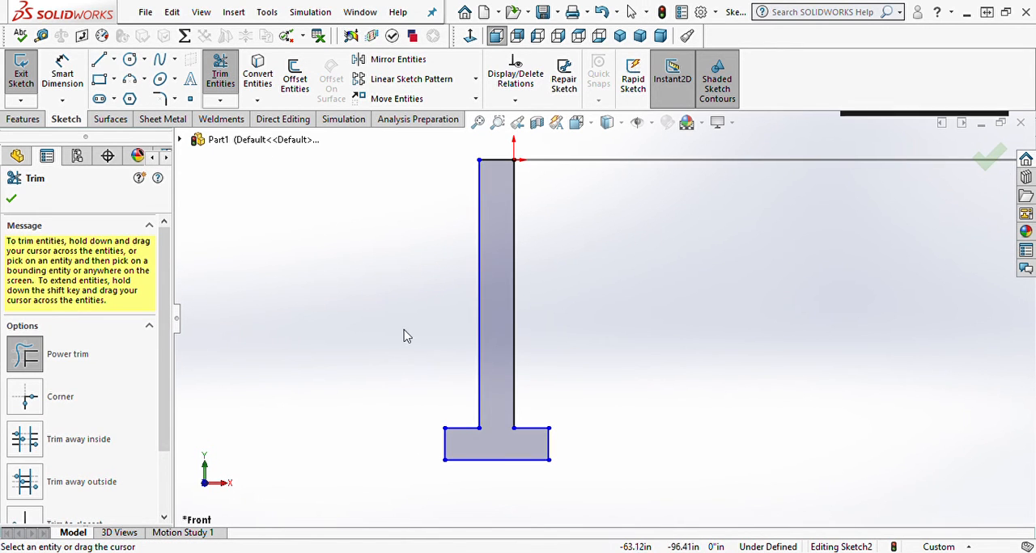
# Step: Dimension the footer's bottom edge to 16 inches
pyautogui.moveTo(403, 329); pyautogui.dragTo(398, 243, button='right')
pyautogui.click(518, 461)
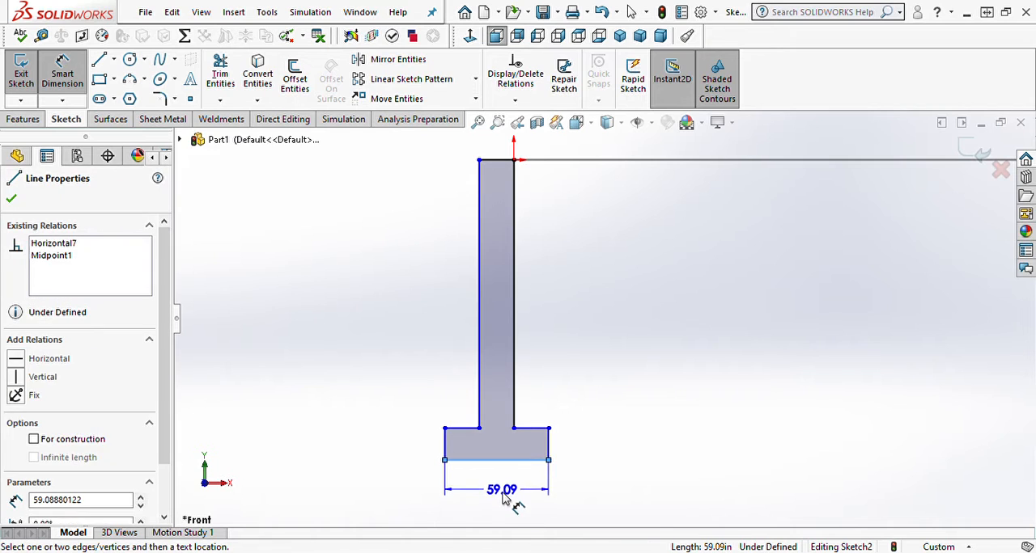
pyautogui.click(504, 499)
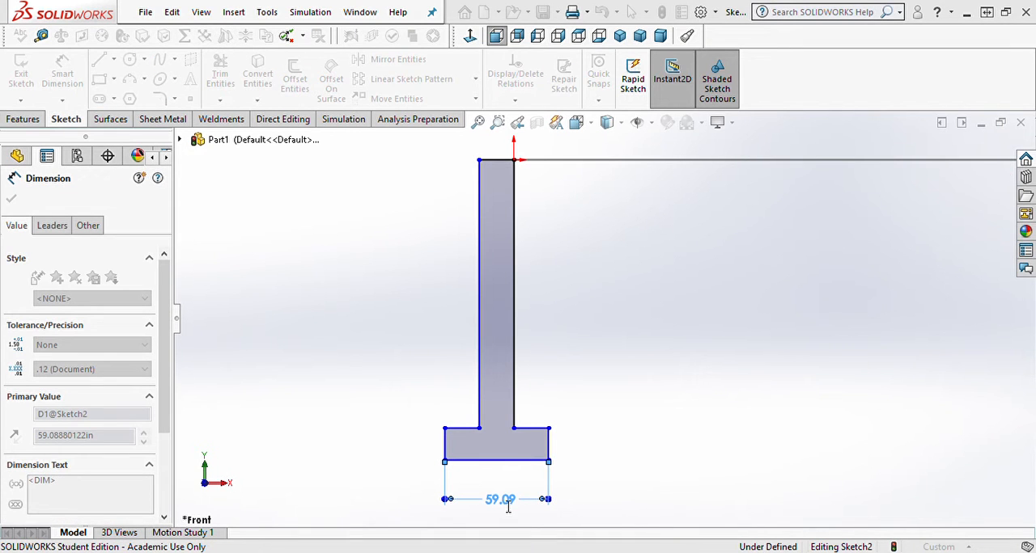
pyautogui.write('16')
pyautogui.press('Return')
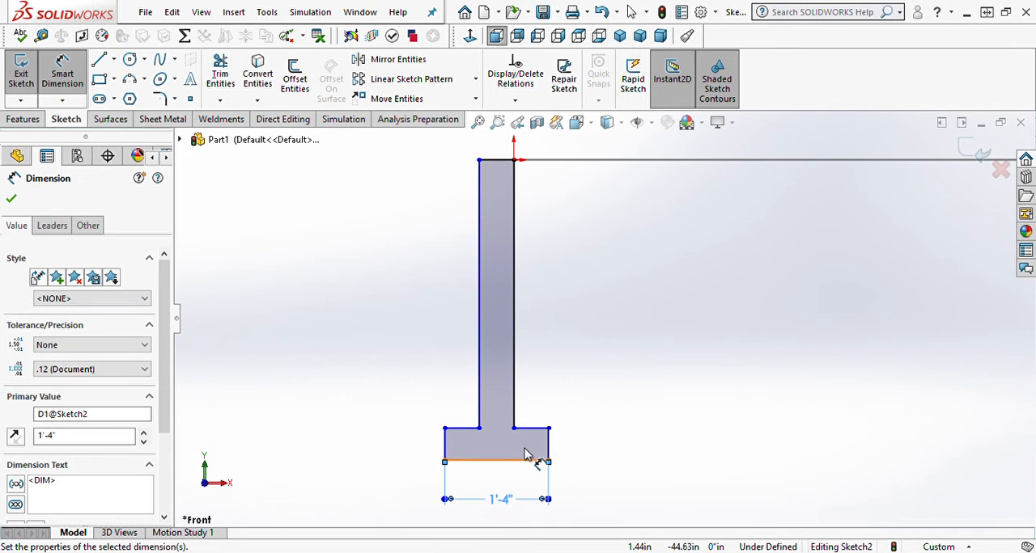
# Step: Dimension the footer's height to 8 inches
pyautogui.click(547, 457)
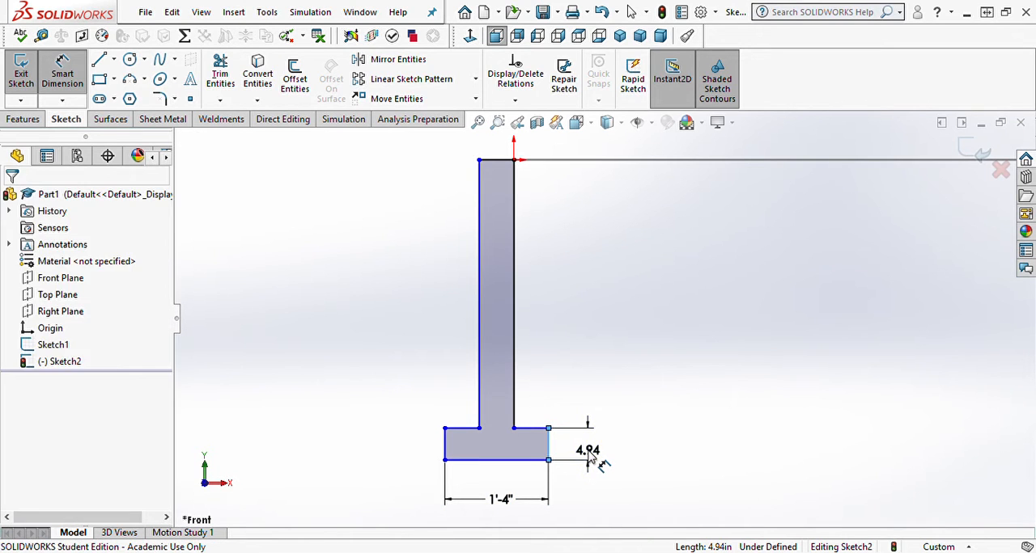
pyautogui.click(588, 458)
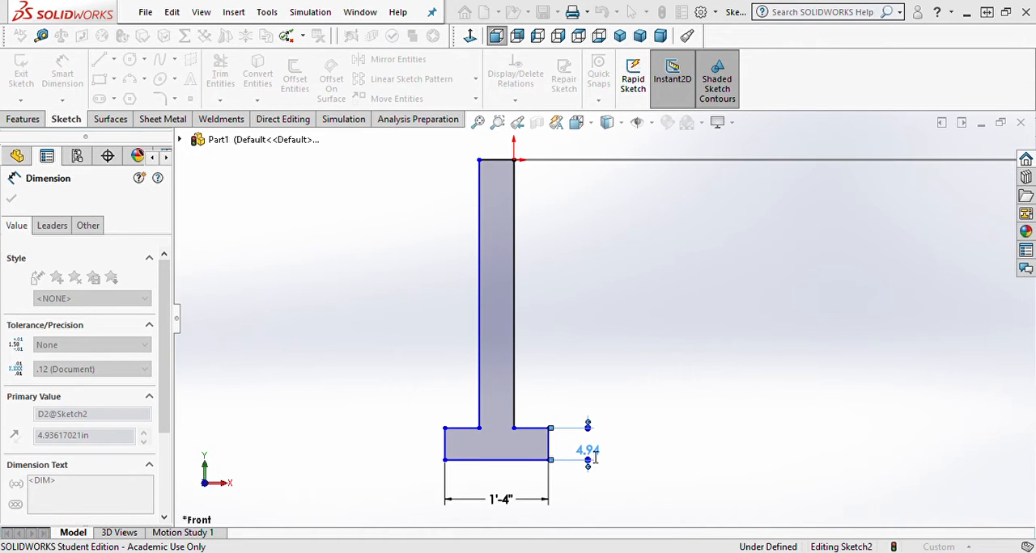
pyautogui.write('8')
pyautogui.press('Return')
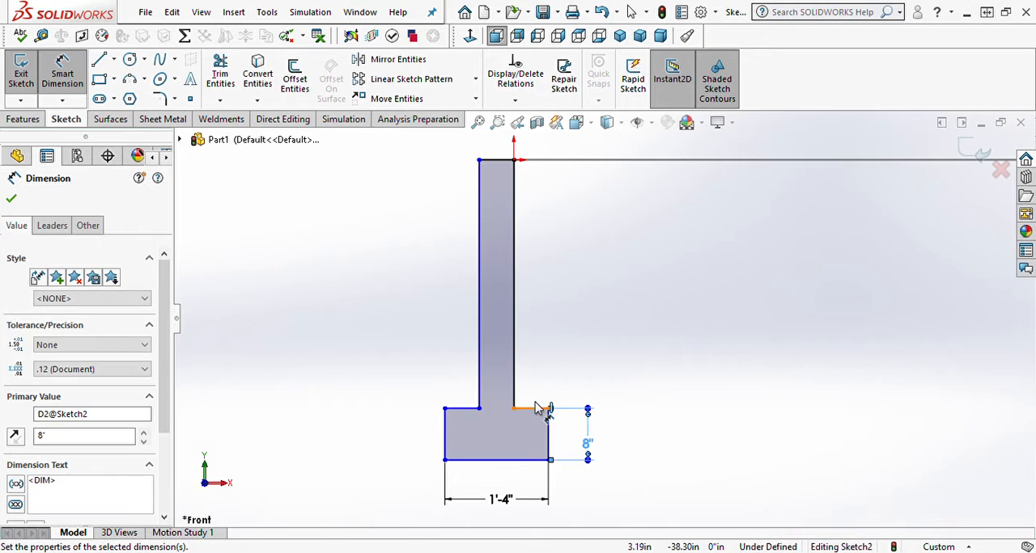
pyautogui.press('Escape')
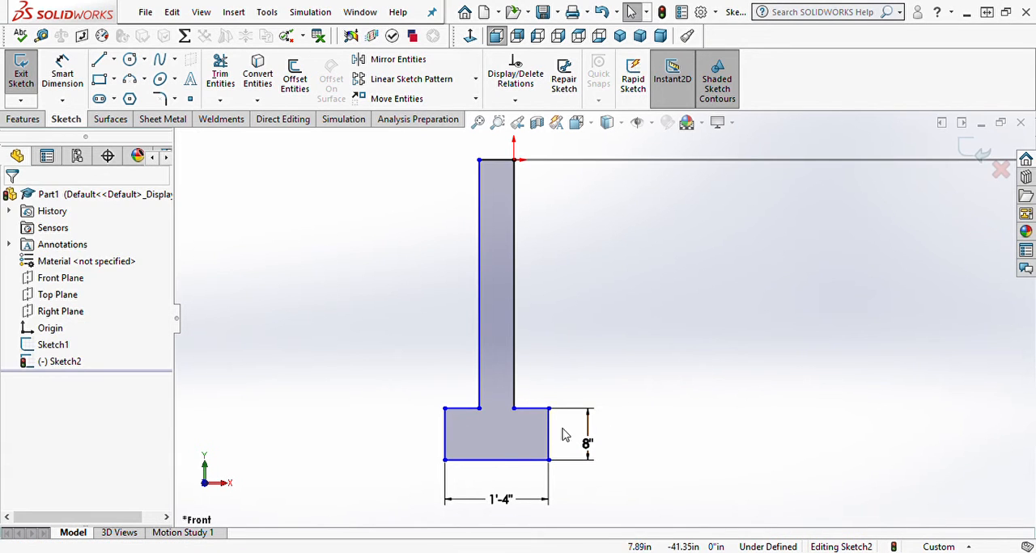
# Step: Add an Equal relation between the footer's right edge and the wall's top edge
pyautogui.click(549, 434)
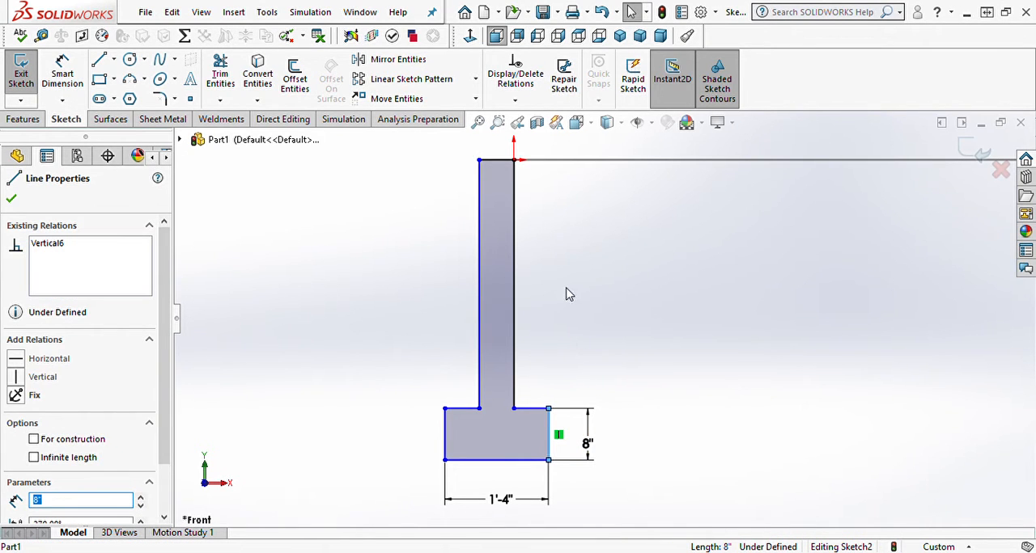
pyautogui.keyDown('ctrl'); pyautogui.click(497, 160); pyautogui.keyUp('ctrl')
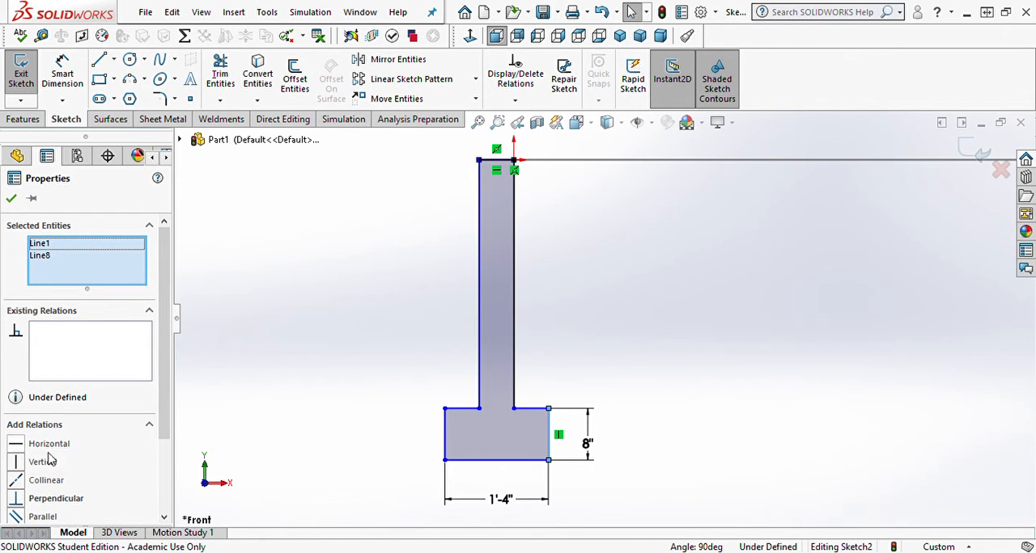
pyautogui.scroll(-3, 48, 459)
pyautogui.click(17, 455)
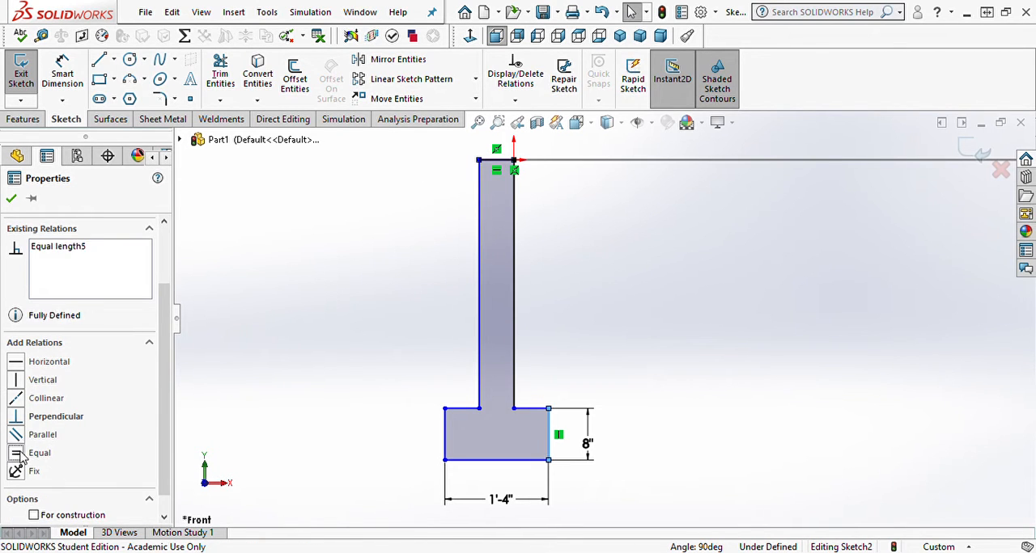
pyautogui.click(12, 199)
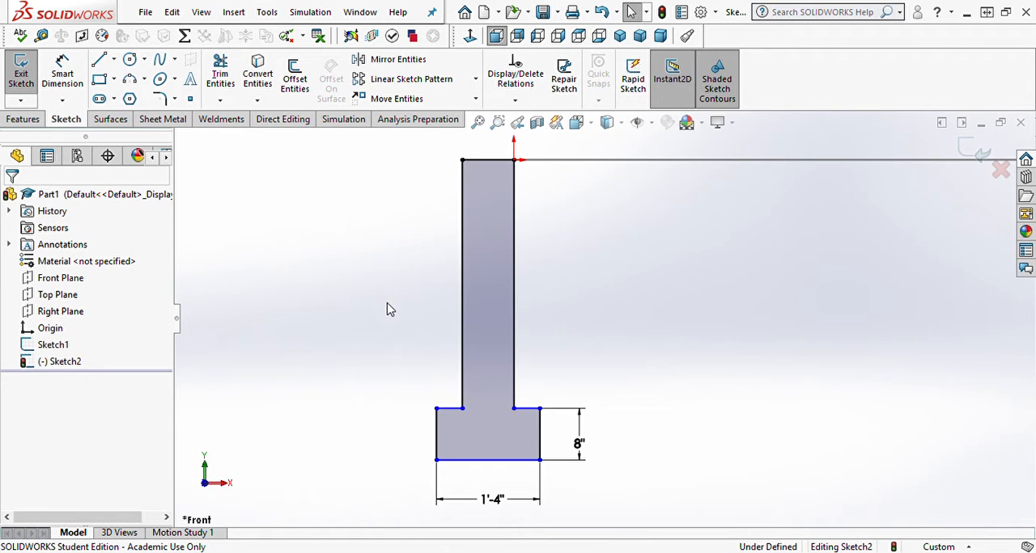
# Step: Dimension the wall's left edge to 10' and close the profile sketch
pyautogui.moveTo(396, 352); pyautogui.dragTo(400, 277, button='right')
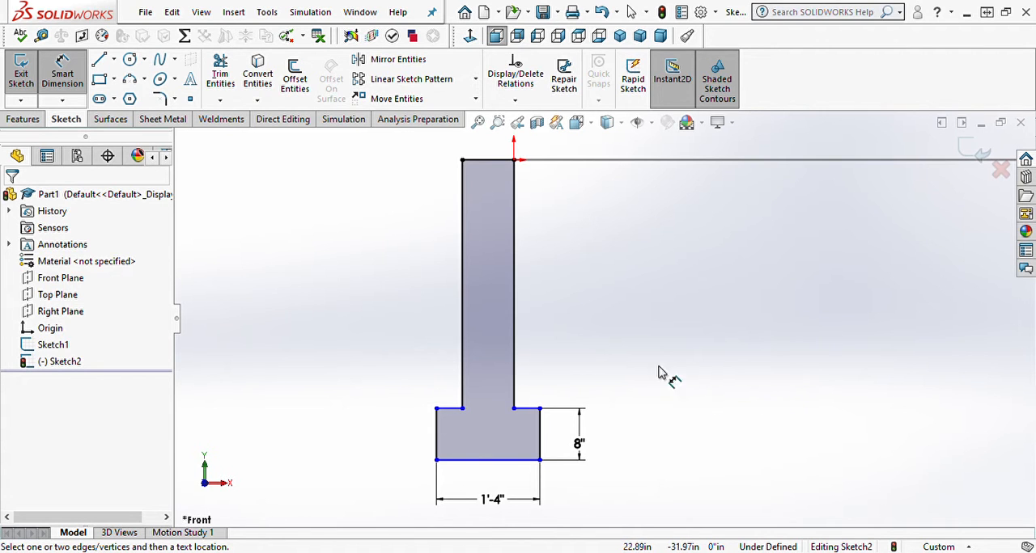
pyautogui.click(466, 298)
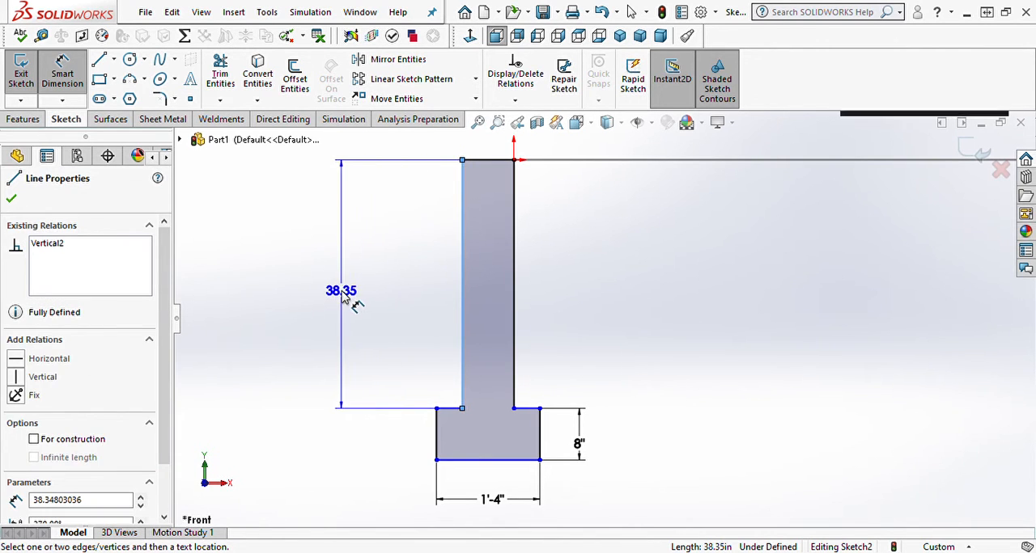
pyautogui.click(342, 296)
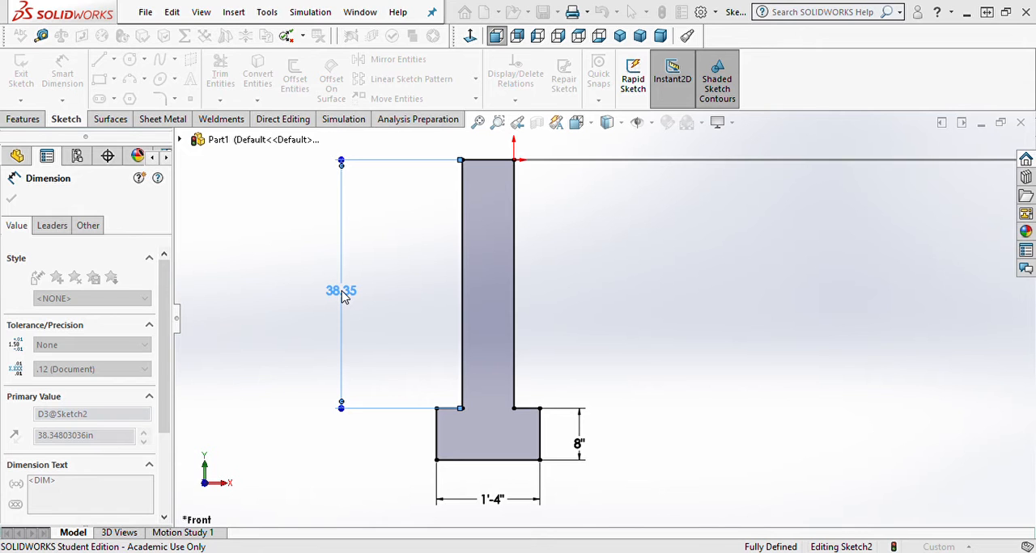
pyautogui.write("10'")
pyautogui.press('Return')
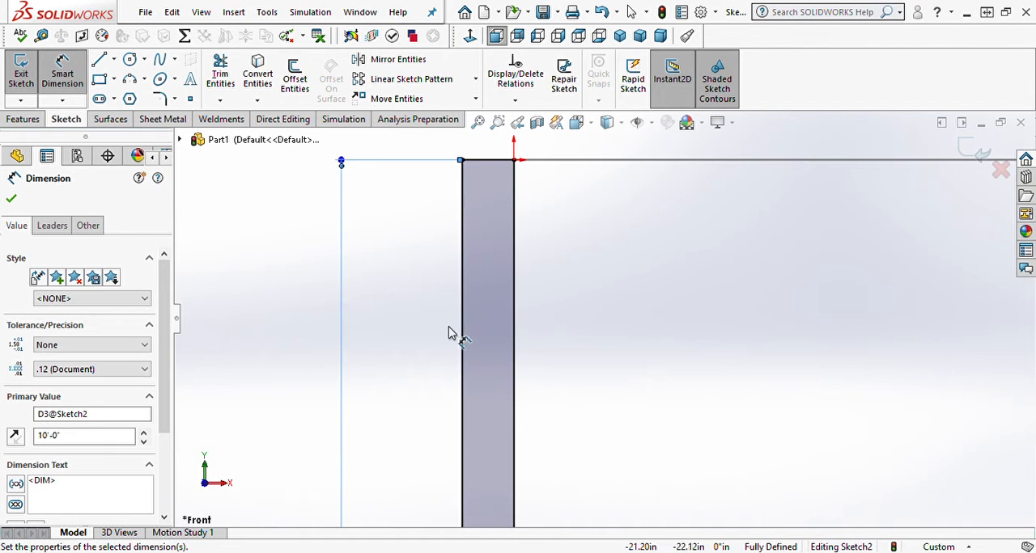
pyautogui.scroll(3, 534, 398)
pyautogui.scroll(3, 566, 437)
pyautogui.scroll(-5, 624, 491)
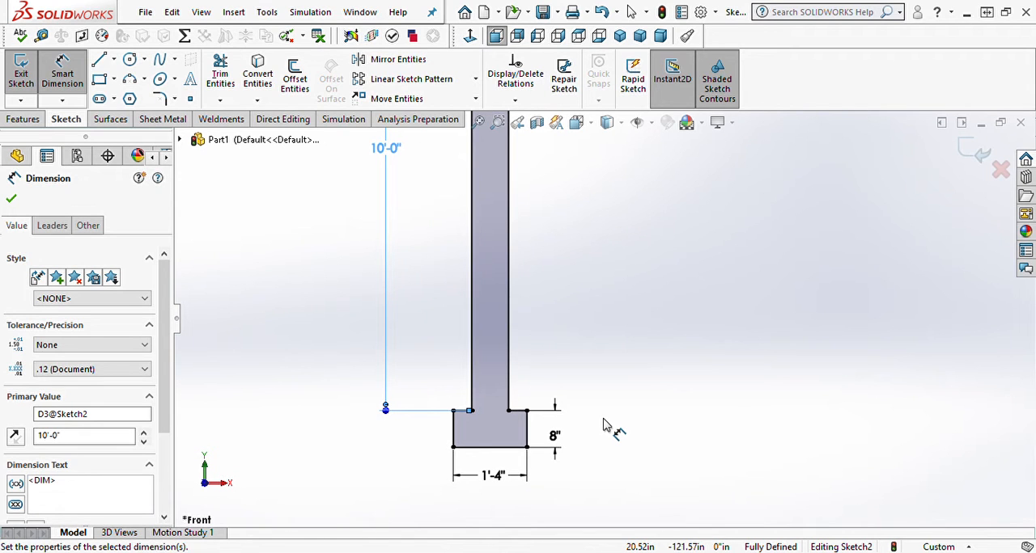
pyautogui.scroll(5, 577, 272)
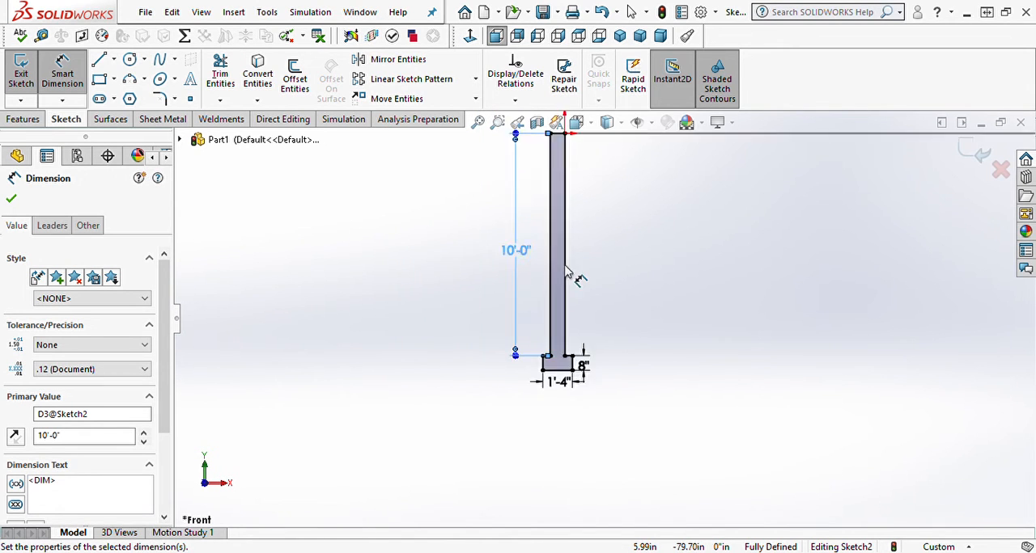
pyautogui.click(17, 80)
# Step: Sweep the closed wall-and-footer profile along the house outline sketch to create the foundation solid
pyautogui.click(23, 119)
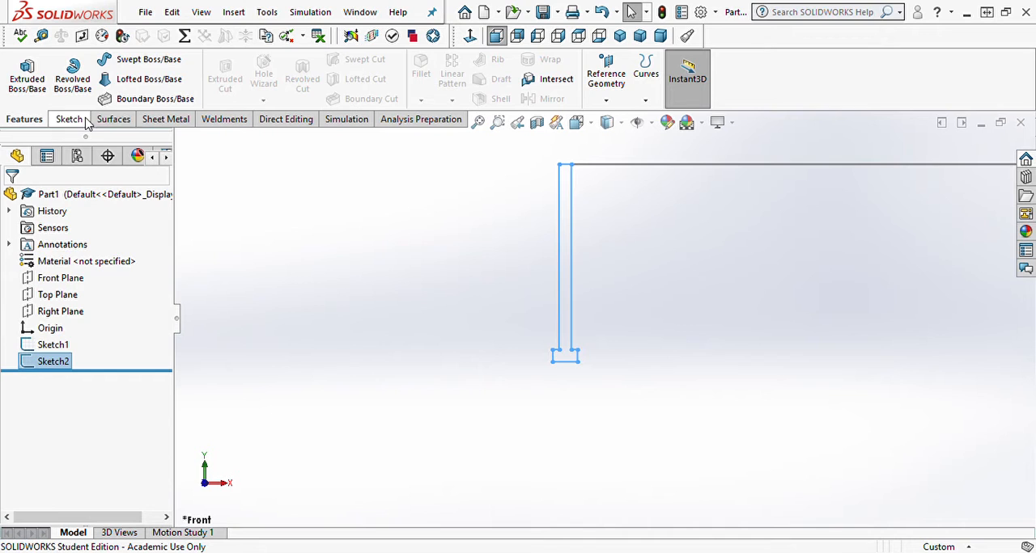
pyautogui.click(141, 59)
pyautogui.moveTo(414, 251); pyautogui.dragTo(420, 346, button='middle')
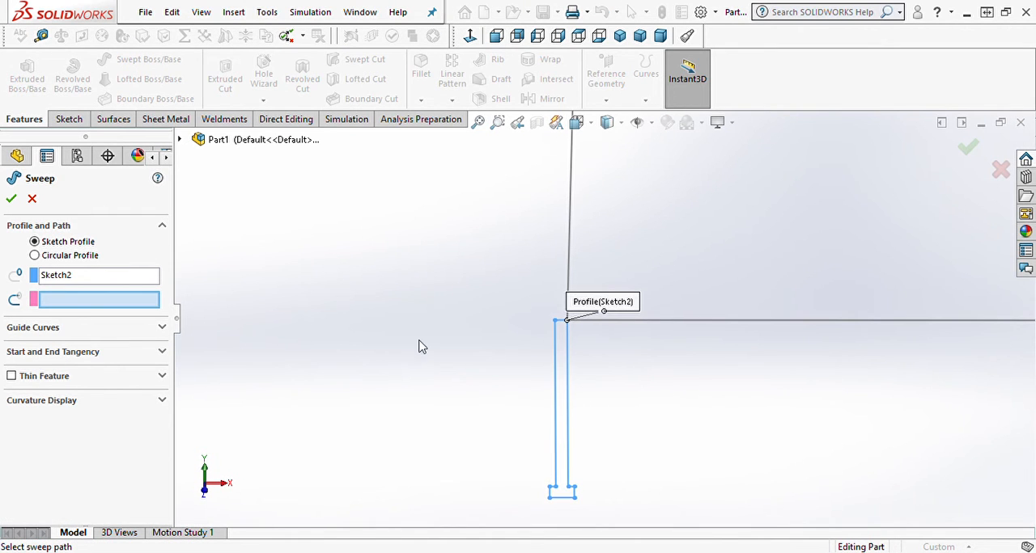
pyautogui.click(567, 233)
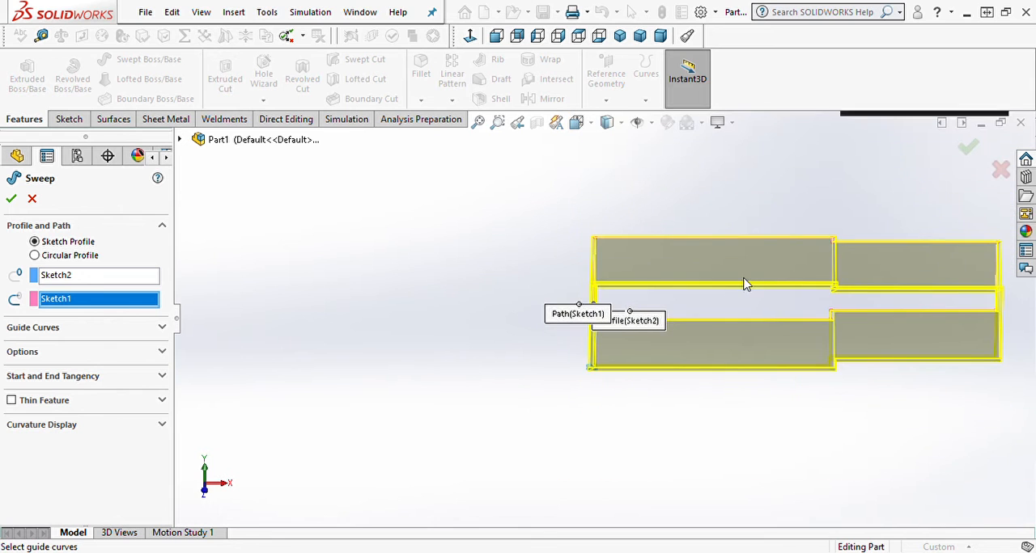
pyautogui.moveTo(745, 283); pyautogui.dragTo(736, 400, button='middle')
pyautogui.moveTo(738, 314); pyautogui.dragTo(715, 307, button='middle')
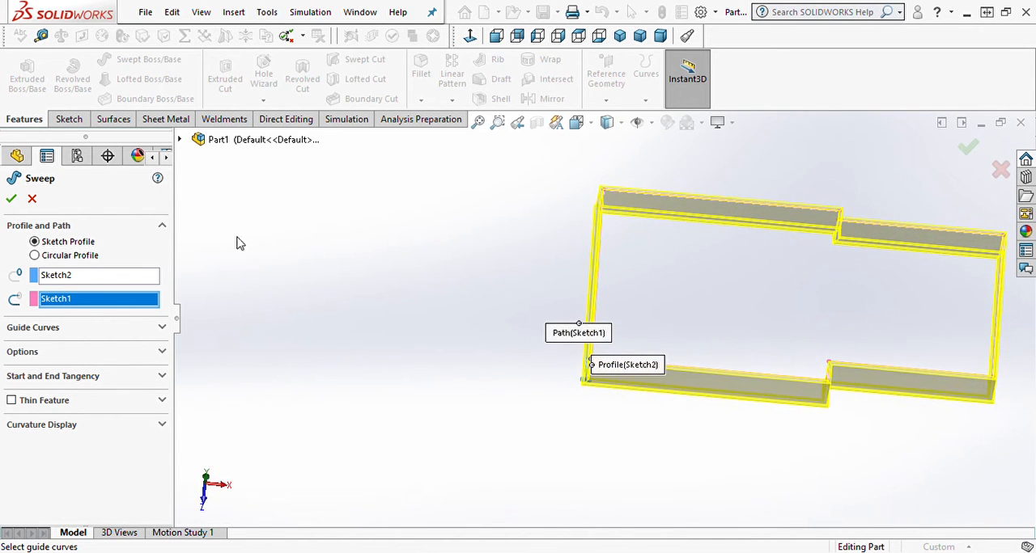
pyautogui.click(12, 199)
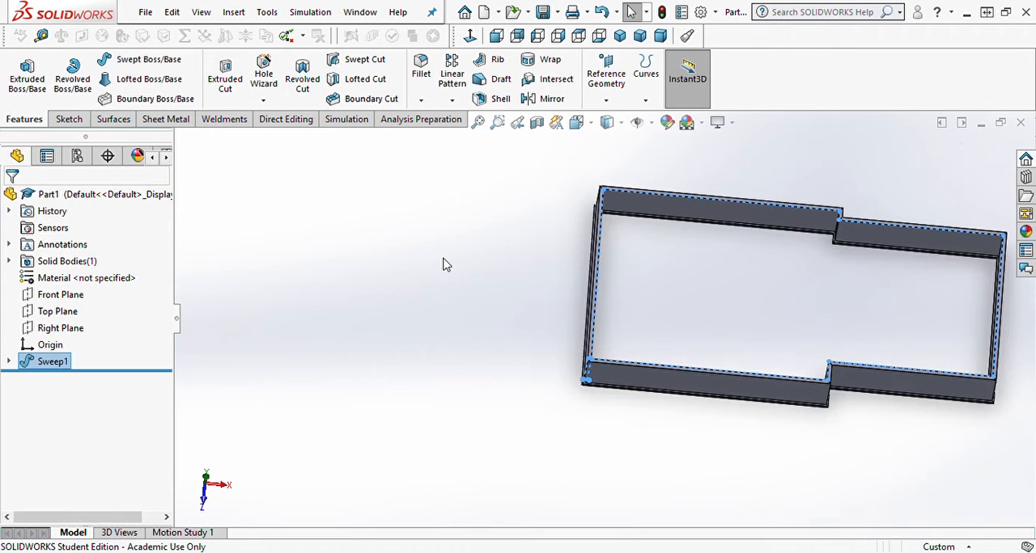
# Step: Apply a section view parallel to the Front Plane, offset about -118 in, to cut away the front foundation wall
pyautogui.scroll(-2, 859, 324)
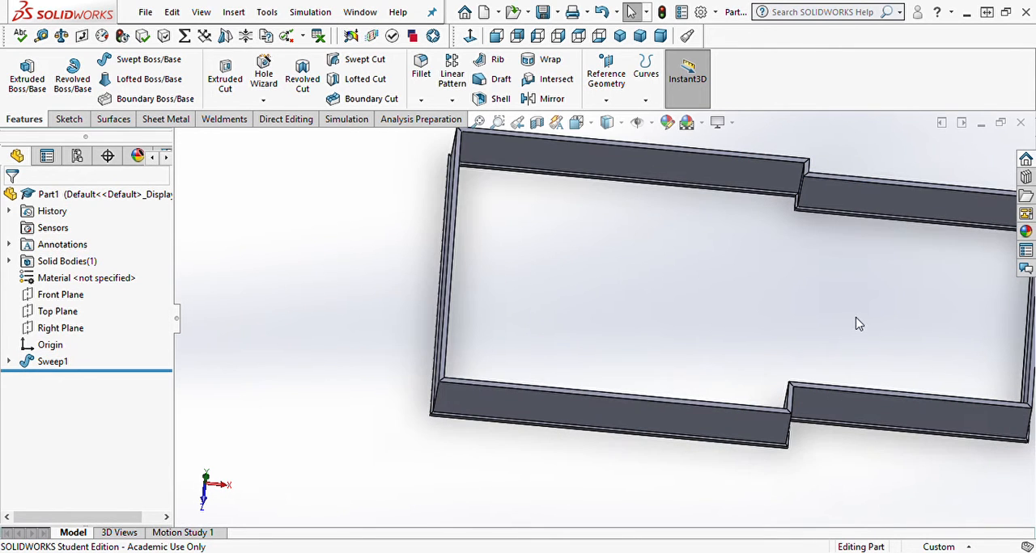
pyautogui.moveTo(834, 302); pyautogui.dragTo(849, 309, button='middle')
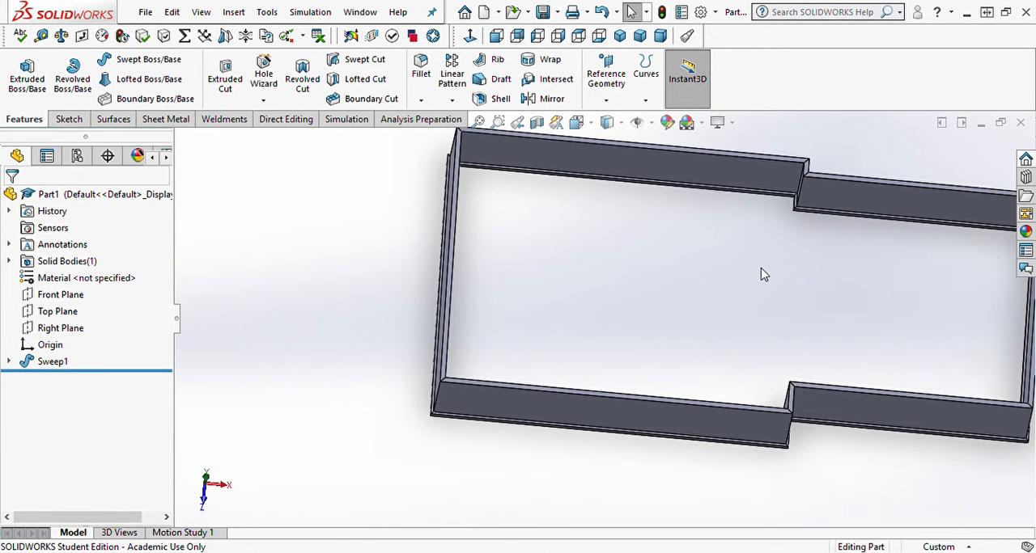
pyautogui.moveTo(761, 277); pyautogui.dragTo(703, 367, button='middle')
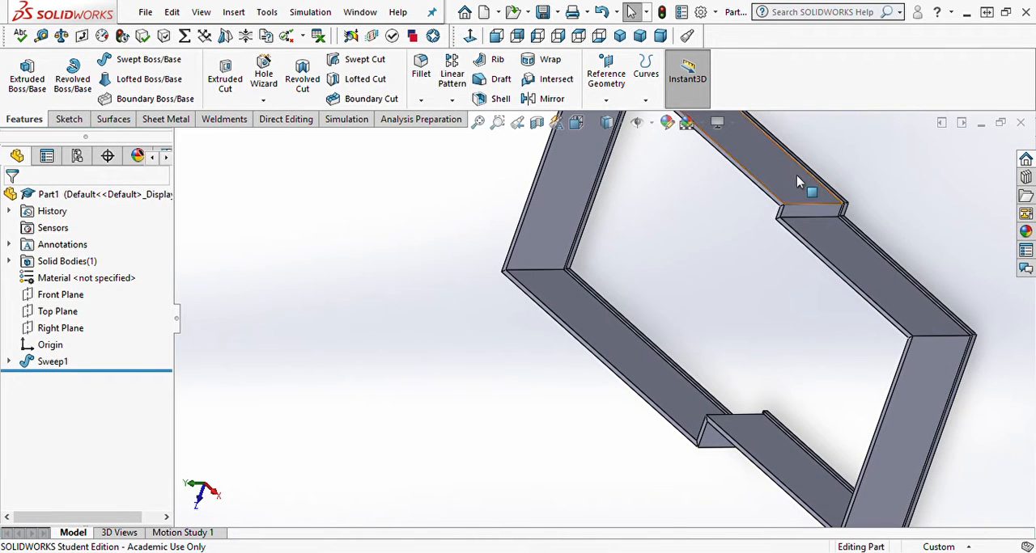
pyautogui.moveTo(797, 182); pyautogui.dragTo(735, 215, button='middle')
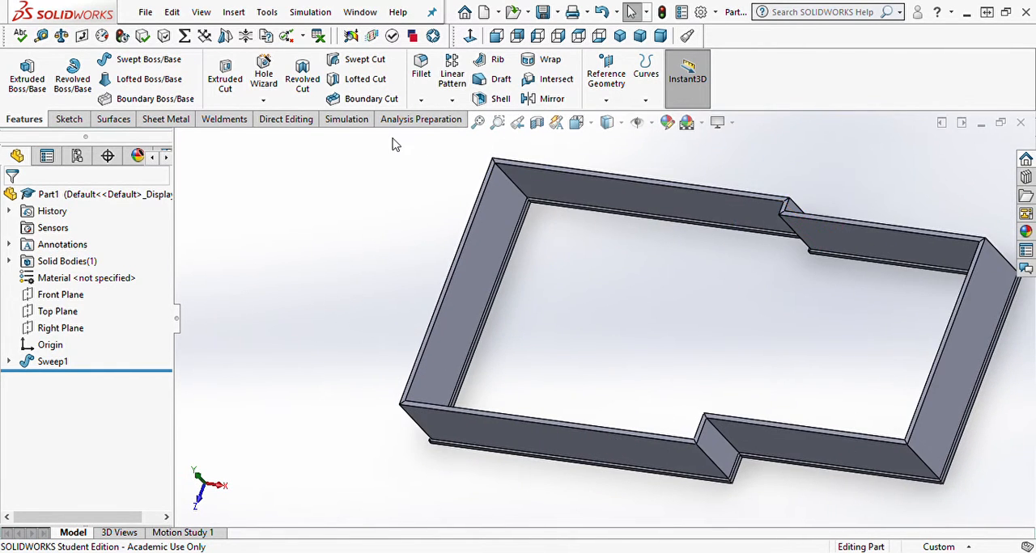
pyautogui.click(537, 122)
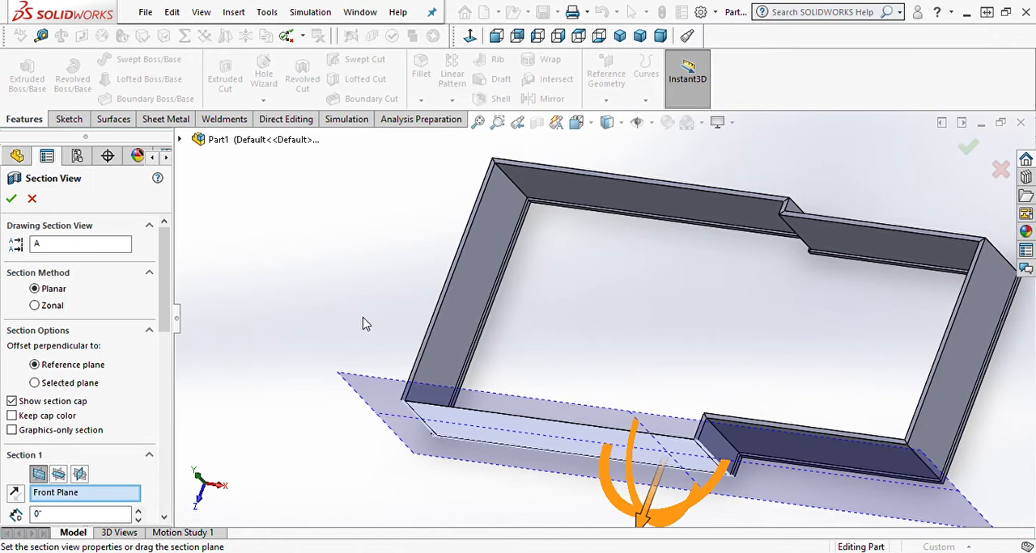
pyautogui.moveTo(647, 526); pyautogui.dragTo(669, 461)
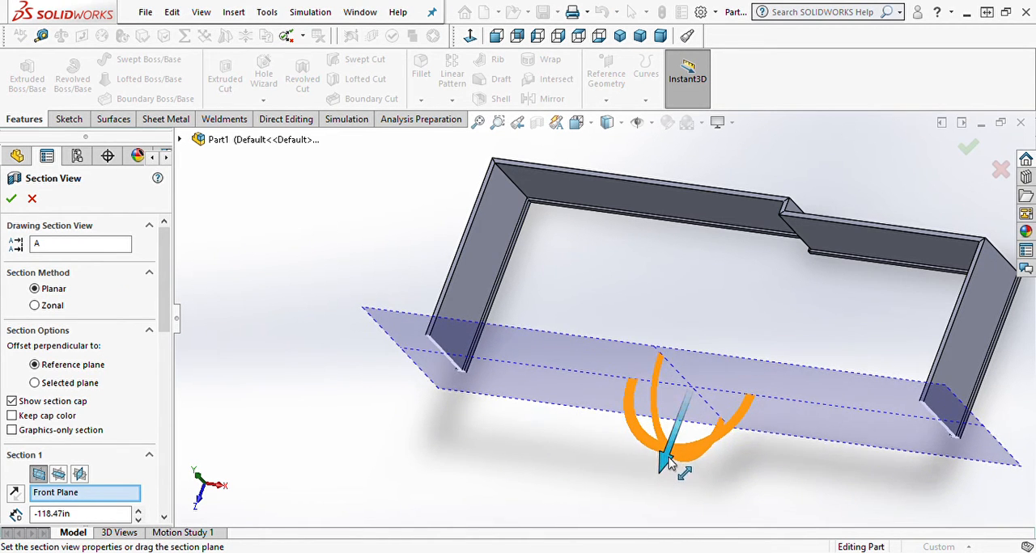
pyautogui.click(12, 199)
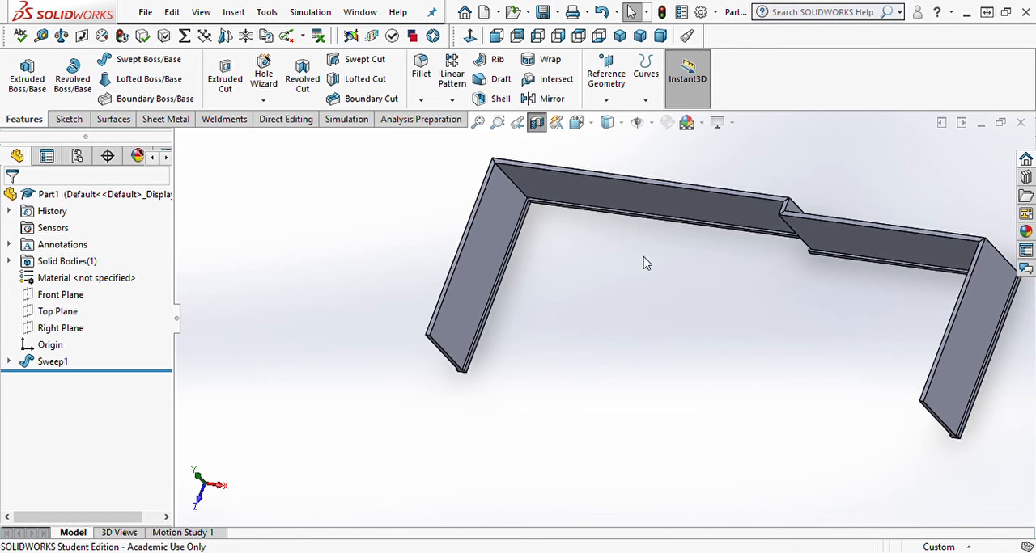
# Step: Start a new sketch on the inner face of the longer back foundation wall
pyautogui.moveTo(644, 263); pyautogui.dragTo(634, 352, button='middle')
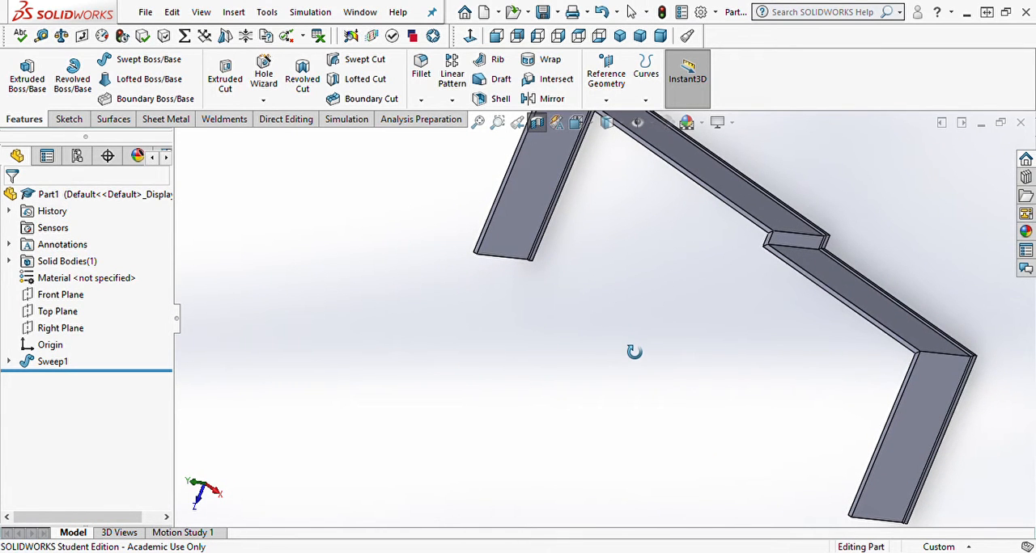
pyautogui.click(763, 208)
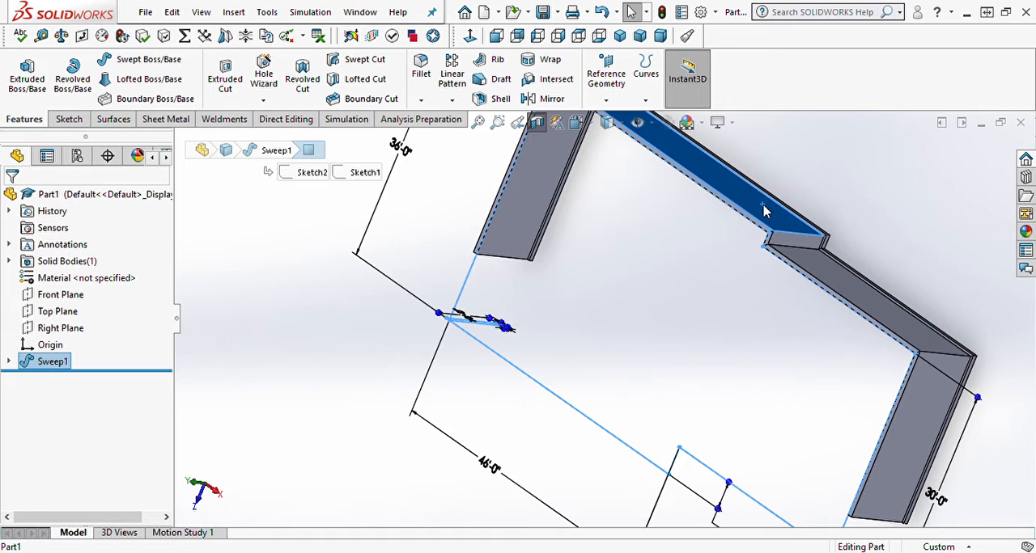
pyautogui.moveTo(763, 208); pyautogui.dragTo(772, 218, button='middle')
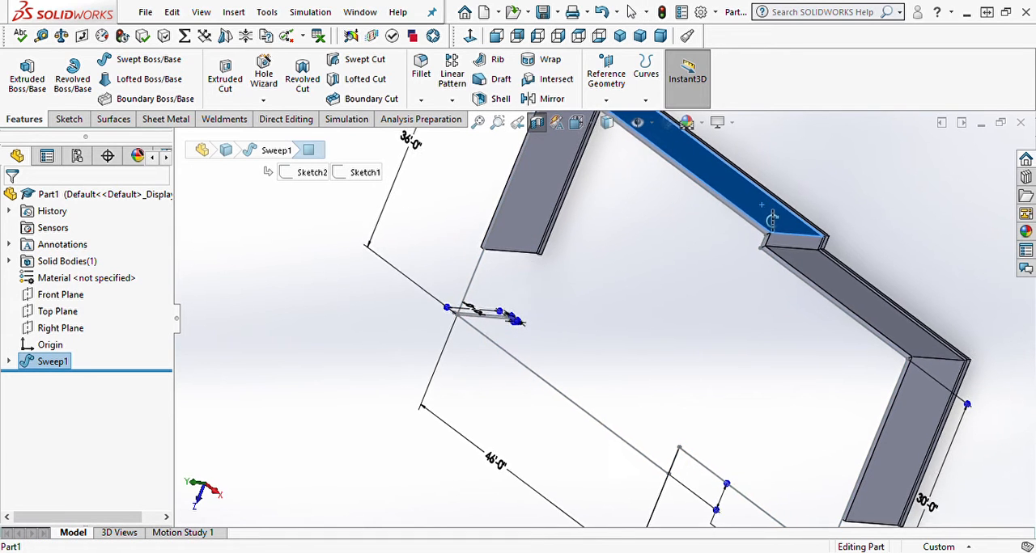
pyautogui.click(821, 201)
pyautogui.click(764, 216)
pyautogui.click(817, 191)
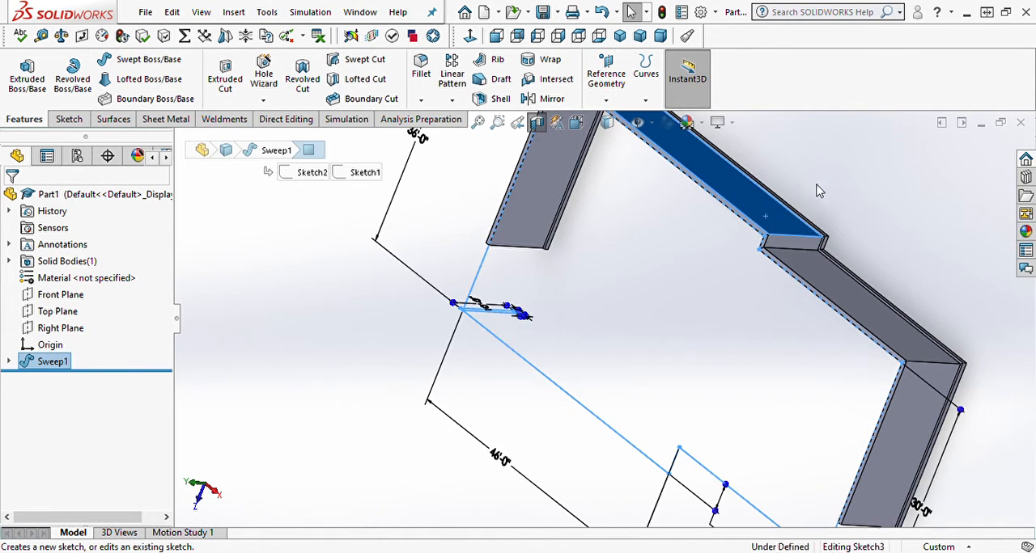
# Step: Orient the model to the Front view to look straight at the sketch face and the jog in the back wall
pyautogui.moveTo(699, 358)
pyautogui.mouseDown(button='middle')
pyautogui.moveTo(709, 356)
pyautogui.moveTo(763, 220)
pyautogui.mouseUp(button='middle')
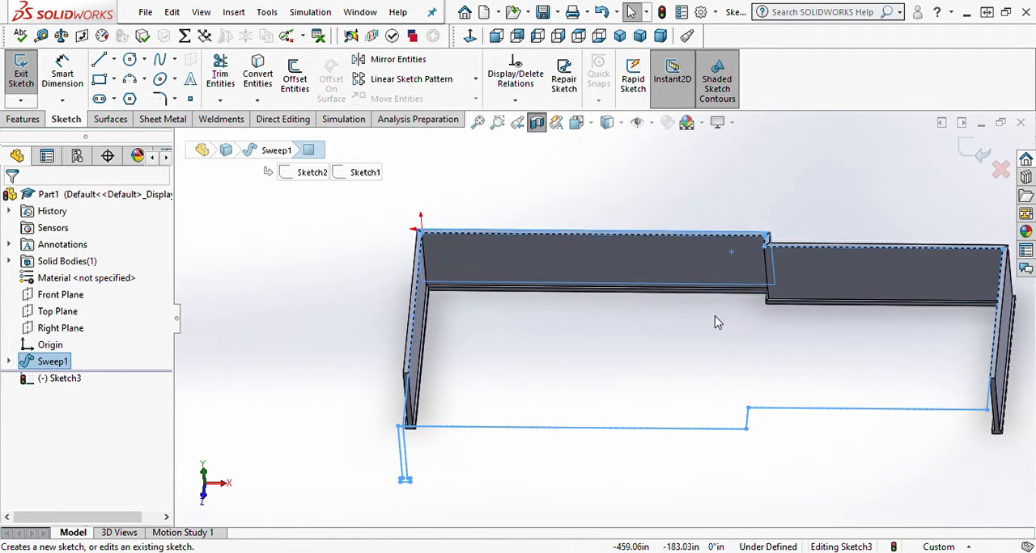
pyautogui.press('space')
pyautogui.click(497, 421)
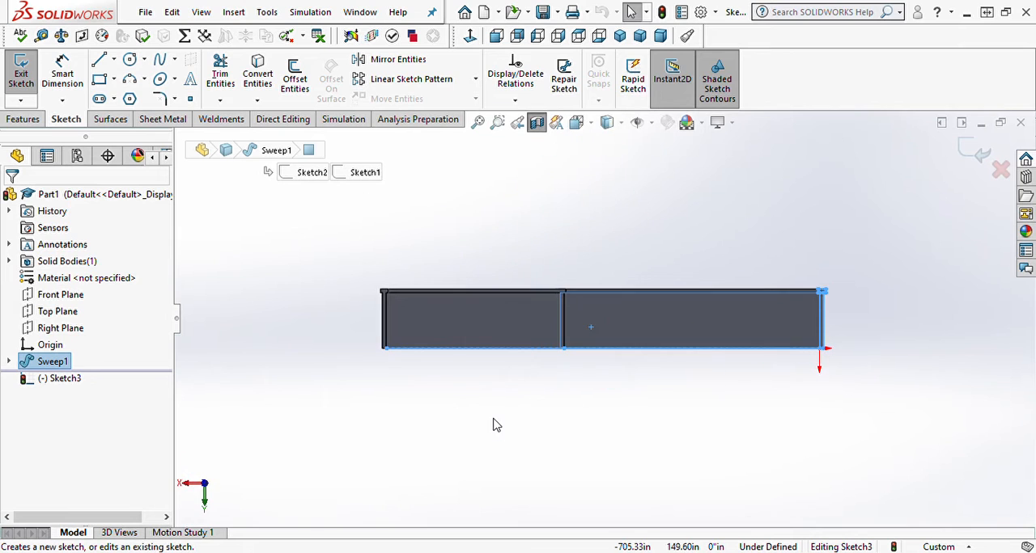
pyautogui.moveTo(496, 424)
pyautogui.mouseDown(button='middle')
pyautogui.moveTo(550, 203)
pyautogui.moveTo(530, 267)
pyautogui.moveTo(463, 225)
pyautogui.moveTo(444, 255)
pyautogui.mouseUp(button='middle')
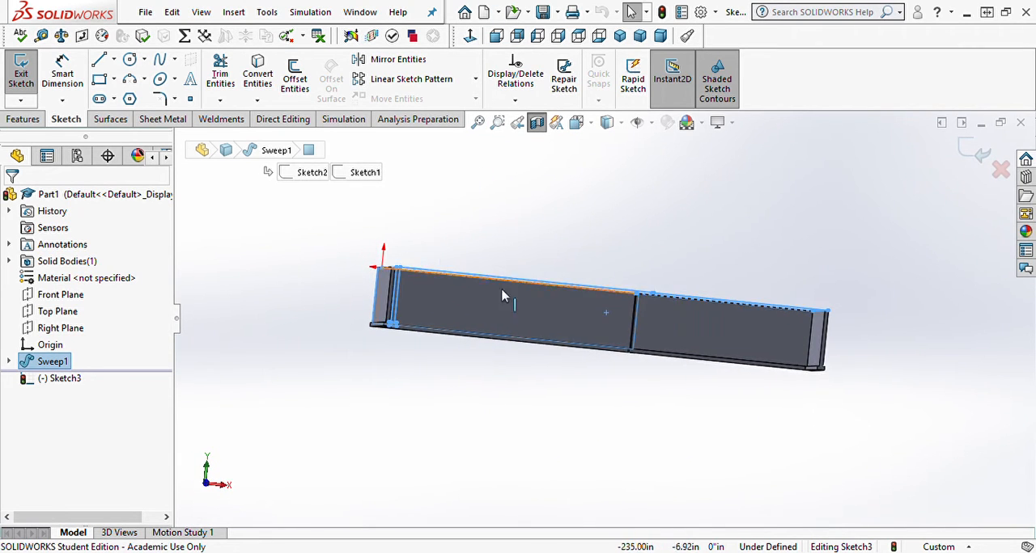
pyautogui.press('space')
pyautogui.click(505, 414)
pyautogui.scroll(5, 543, 386)
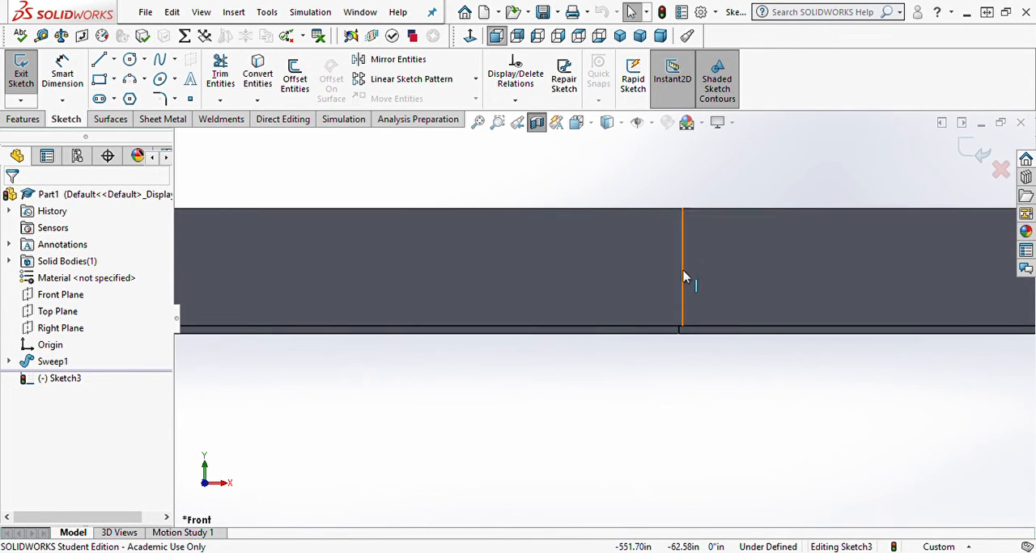
pyautogui.moveTo(682, 284); pyautogui.dragTo(682, 310, button='middle')
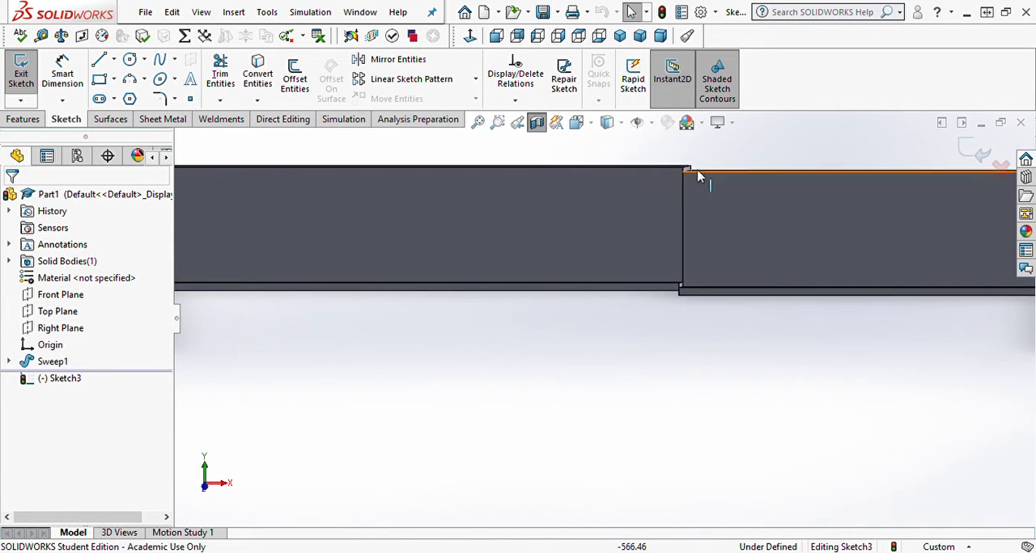
pyautogui.press('space')
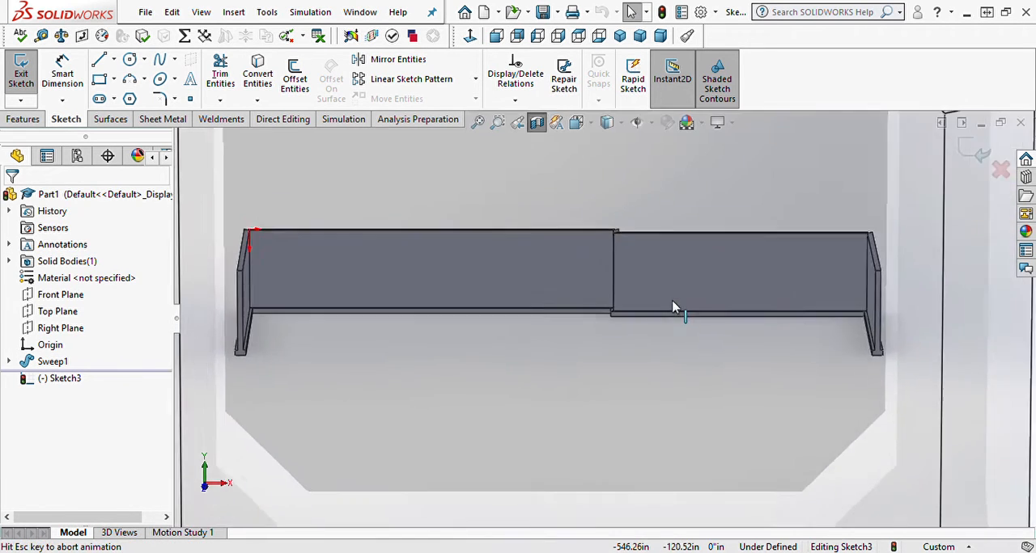
pyautogui.click(520, 405)
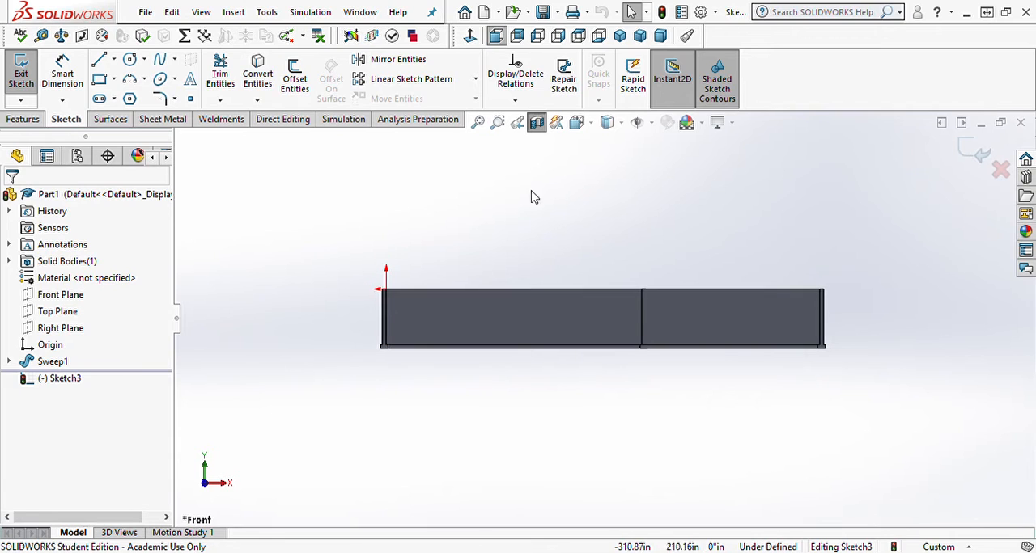
# Step: Sketch a narrow corner rectangle 10' tall from the top of the back wall's jog down to the footer's top edge
pyautogui.moveTo(531, 197); pyautogui.dragTo(584, 212, button='right')
pyautogui.scroll(-7, 636, 298)
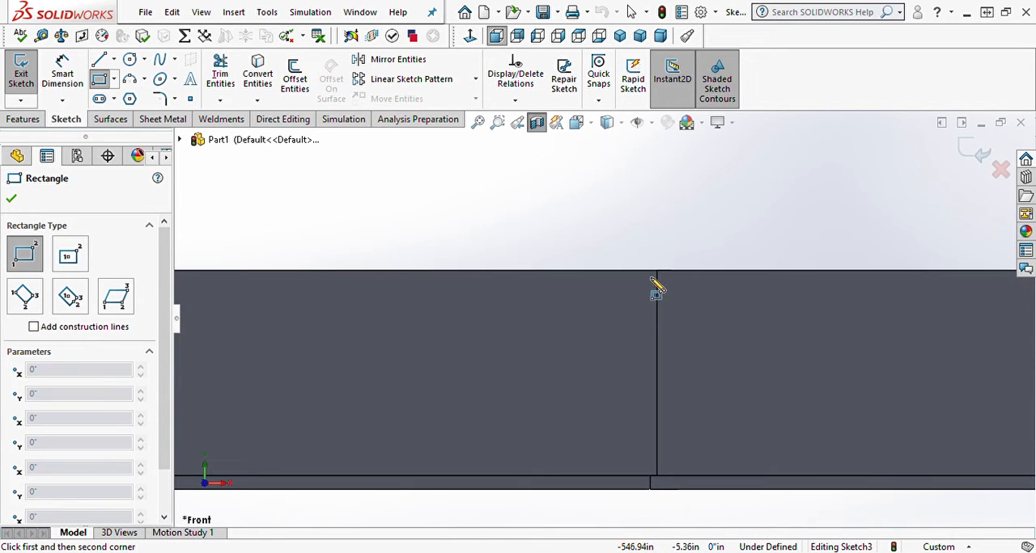
pyautogui.click(657, 272)
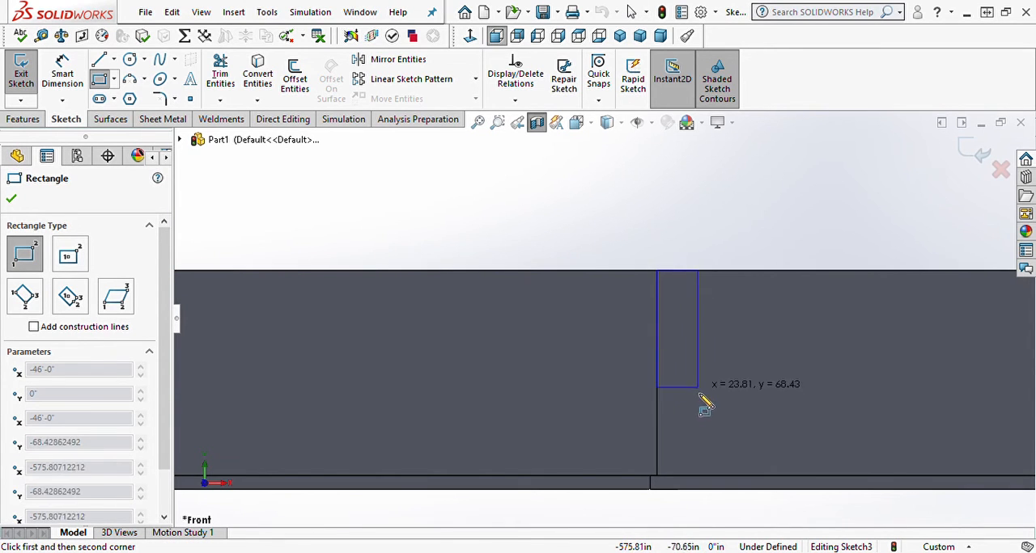
pyautogui.click(675, 477)
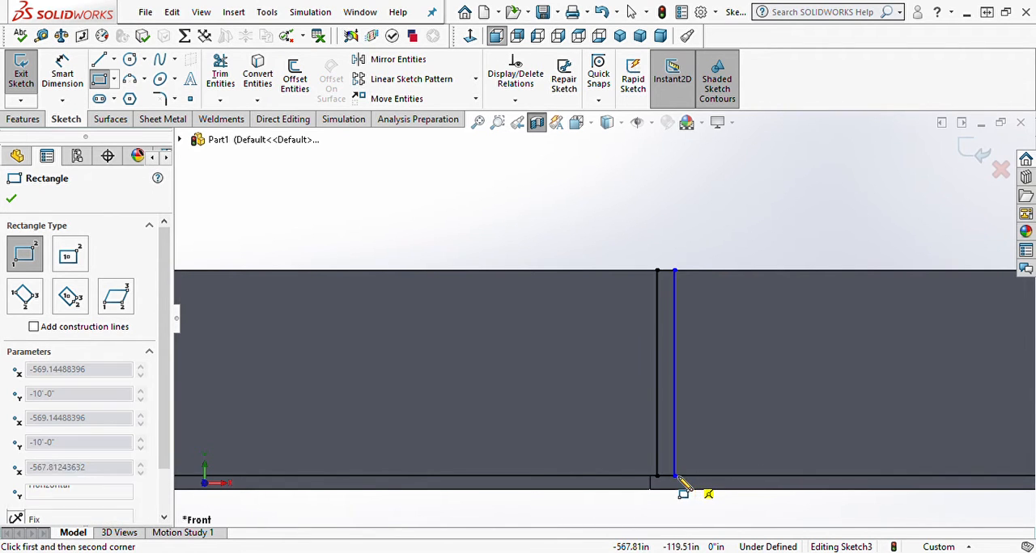
# Step: Sketch a footer rectangle about 21.6 in wide beneath the wall rectangle, spanning the existing footer's height at the jog
pyautogui.click(677, 478)
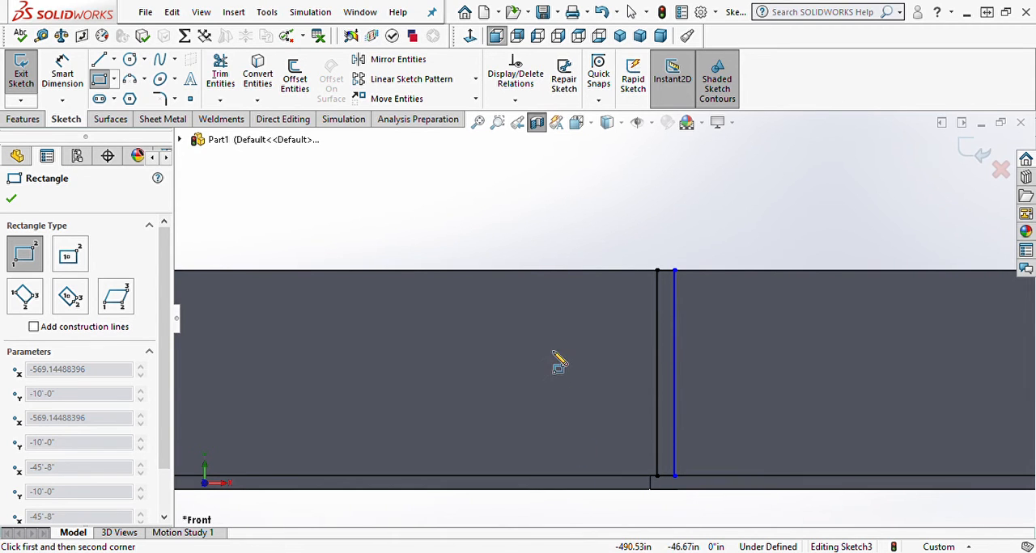
pyautogui.click(688, 477)
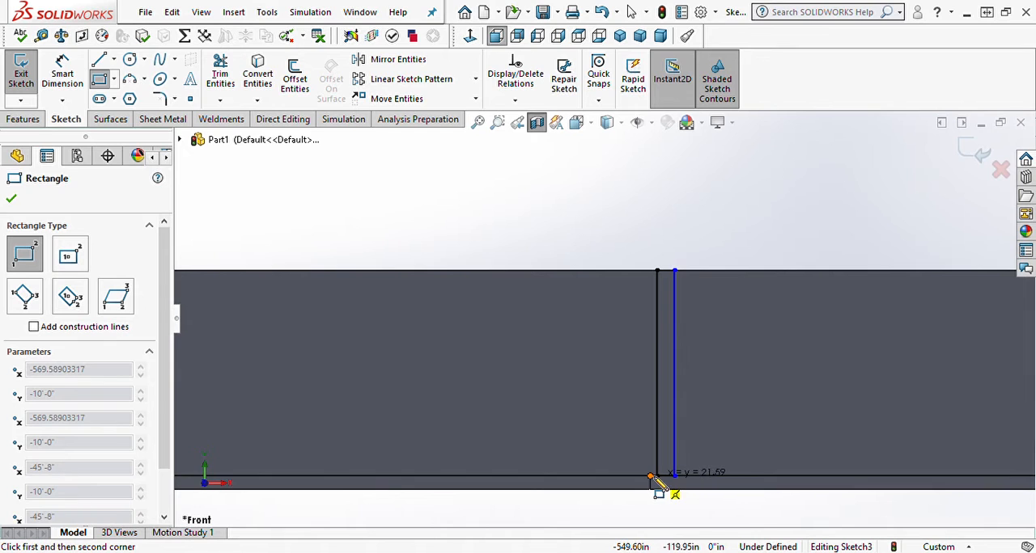
pyautogui.click(650, 490)
pyautogui.scroll(-8, 658, 495)
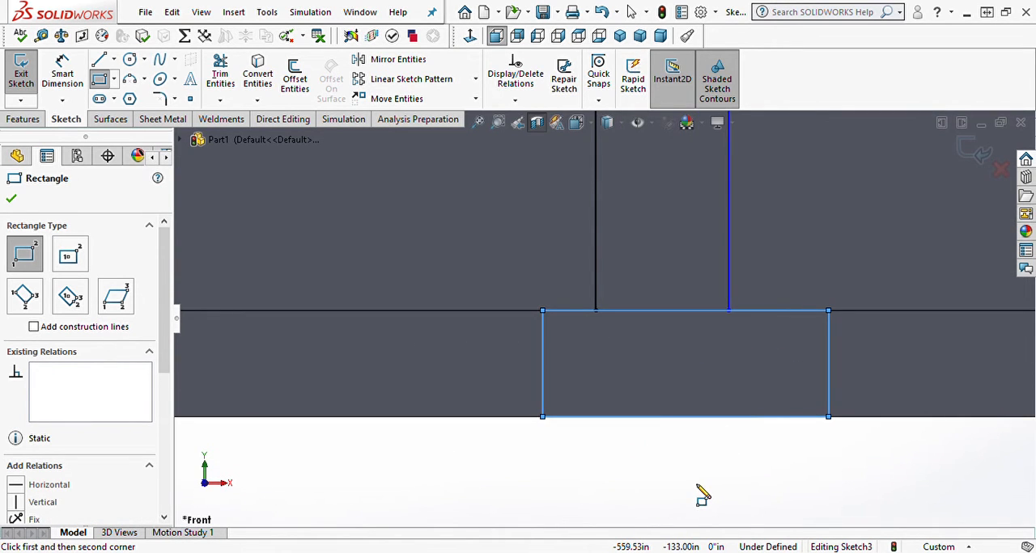
pyautogui.press('Escape')
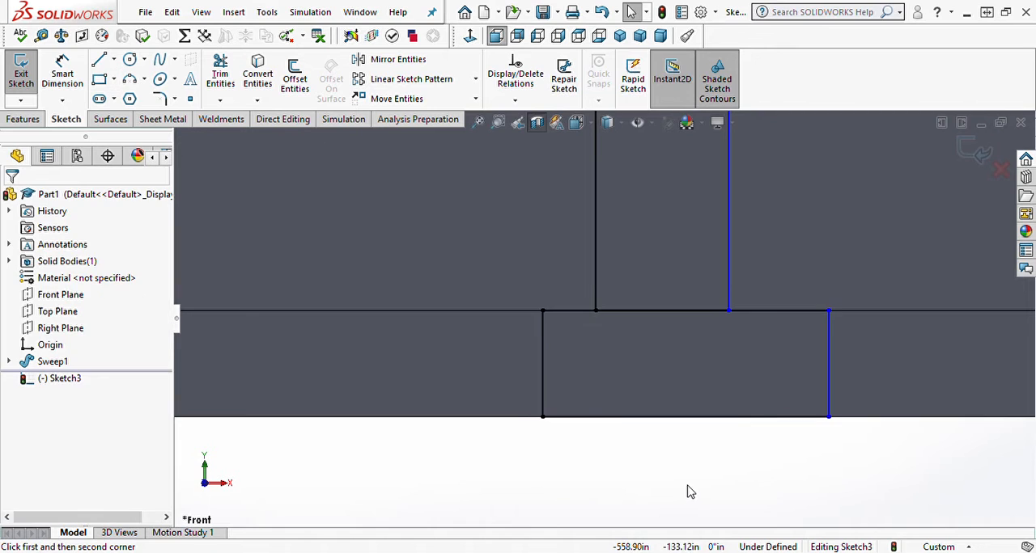
# Step: Add a Vertical relation between the midpoints of the footer rectangle's bottom edge and the wall rectangle's top edge
pyautogui.click(686, 418)
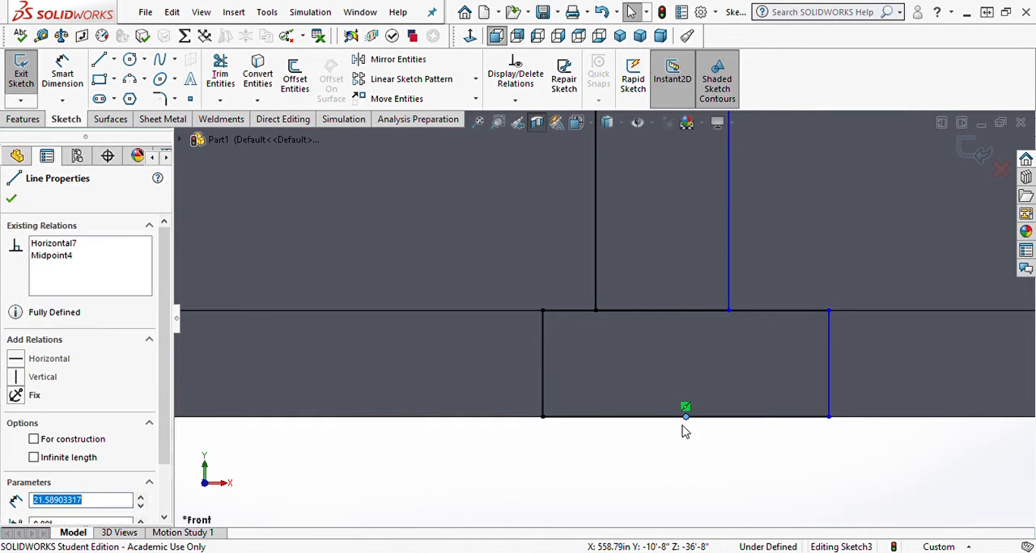
pyautogui.scroll(5, 685, 429)
pyautogui.scroll(-5, 604, 225)
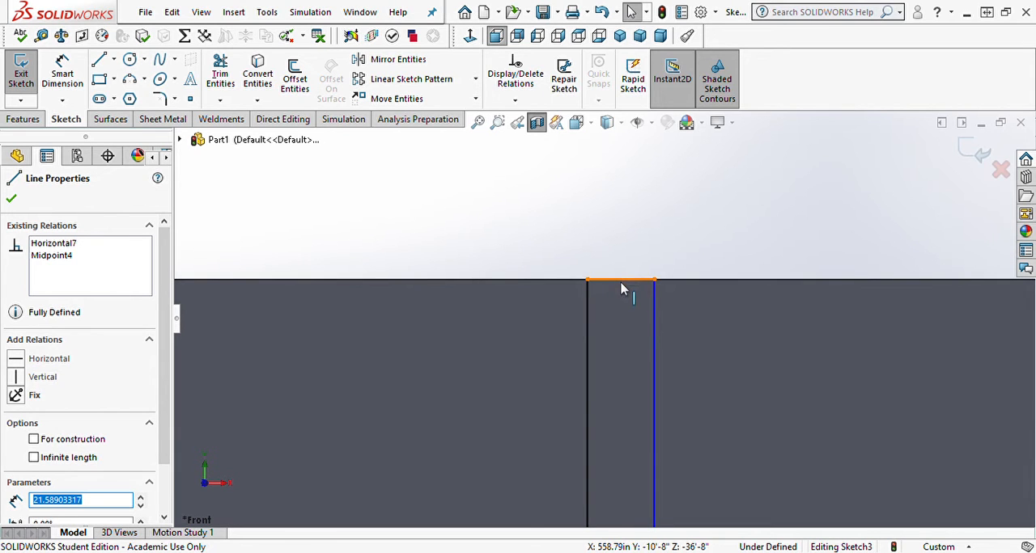
pyautogui.click(621, 281)
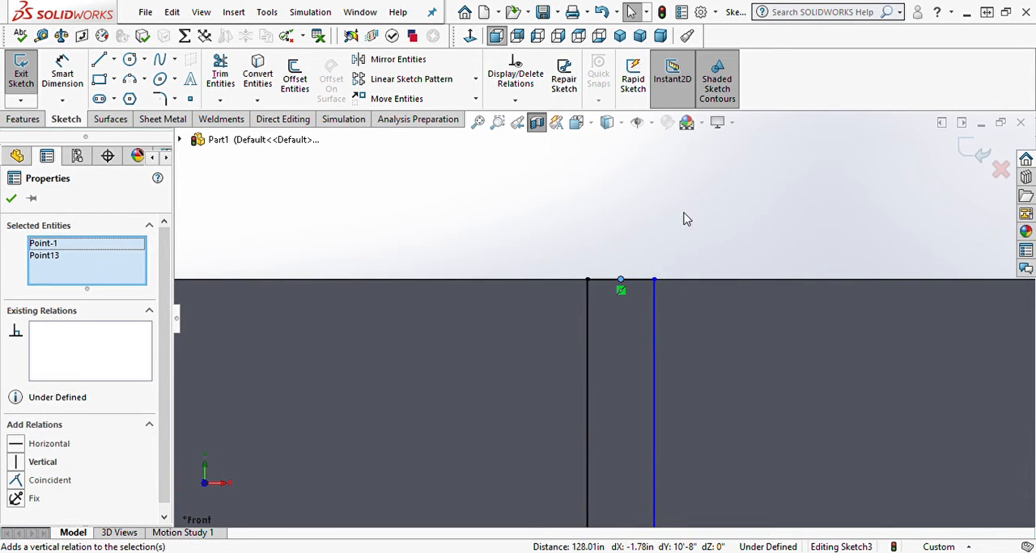
pyautogui.scroll(3, 611, 315)
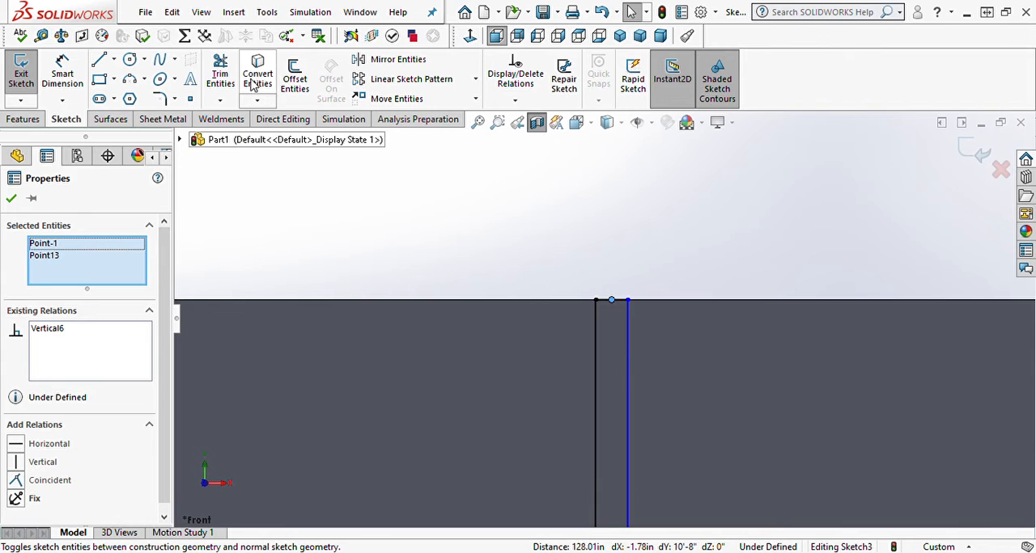
# Step: Trim away the shared line segment between the wall rectangle and the footer rectangle to join them into one profile
pyautogui.click(220, 73)
pyautogui.scroll(2, 583, 468)
pyautogui.scroll(-5, 606, 446)
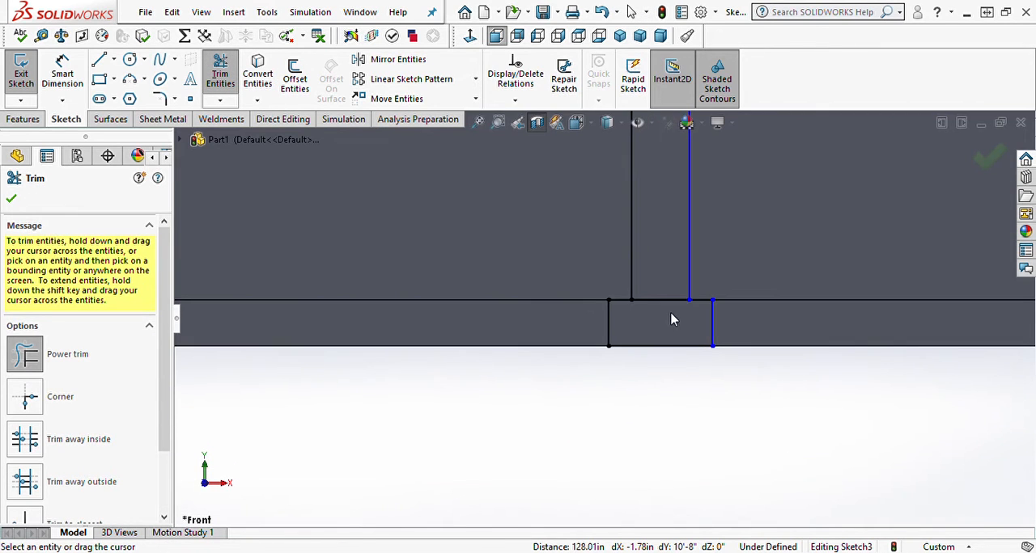
pyautogui.moveTo(665, 279); pyautogui.dragTo(666, 316)
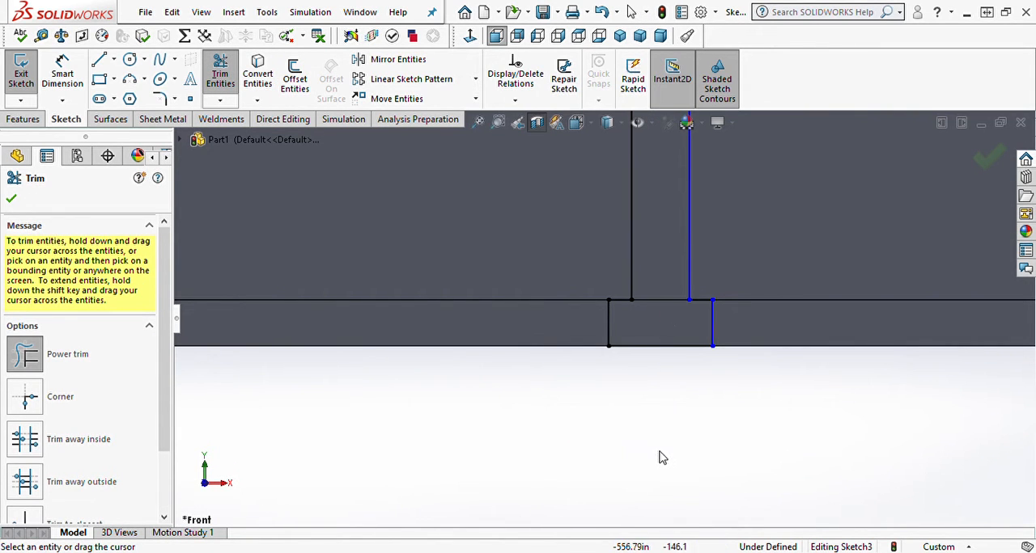
# Step: Dimension the bottom edge of the interior wall's footer profile and set its width to 1'-4"
pyautogui.moveTo(658, 459); pyautogui.dragTo(659, 421, button='right')
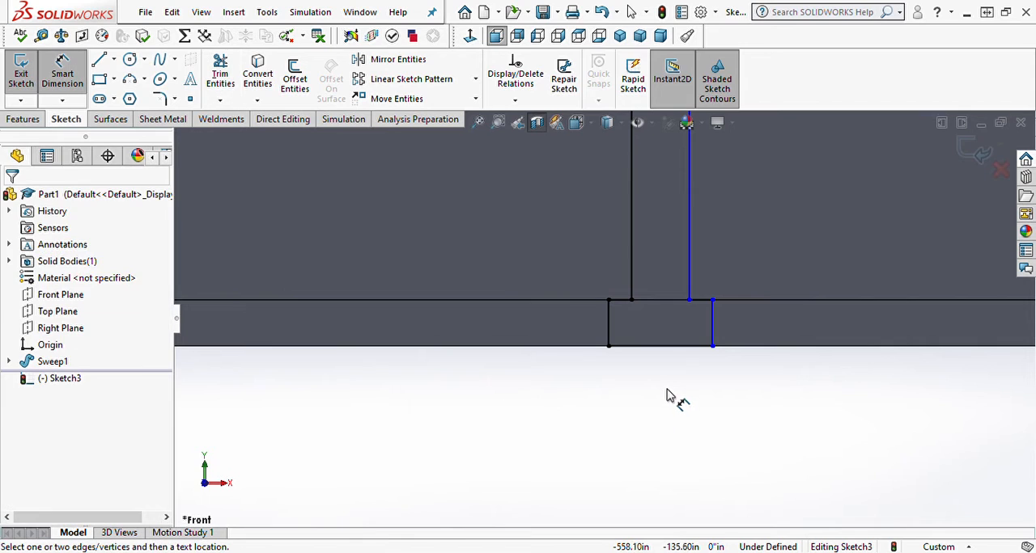
pyautogui.click(664, 348)
pyautogui.click(663, 388)
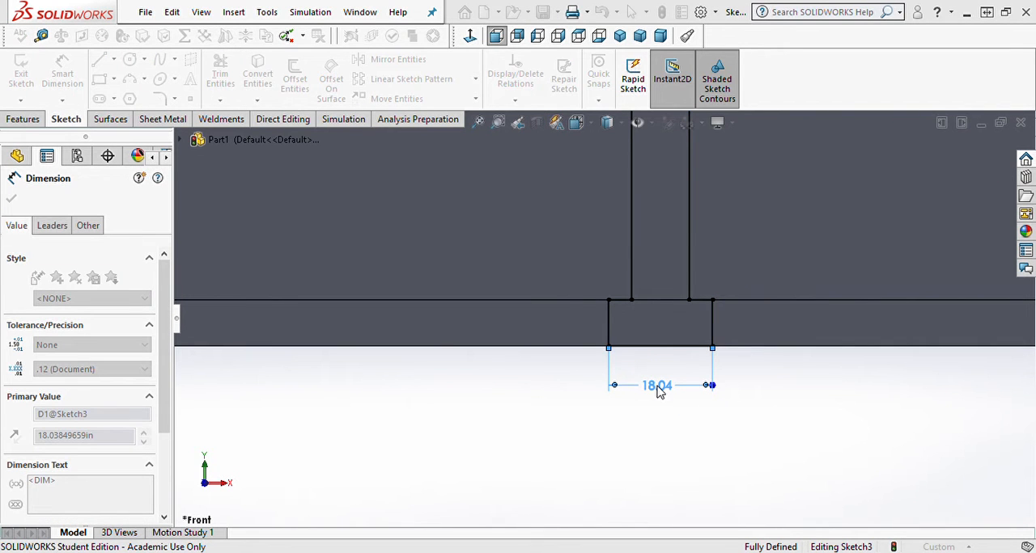
pyautogui.press('Return')
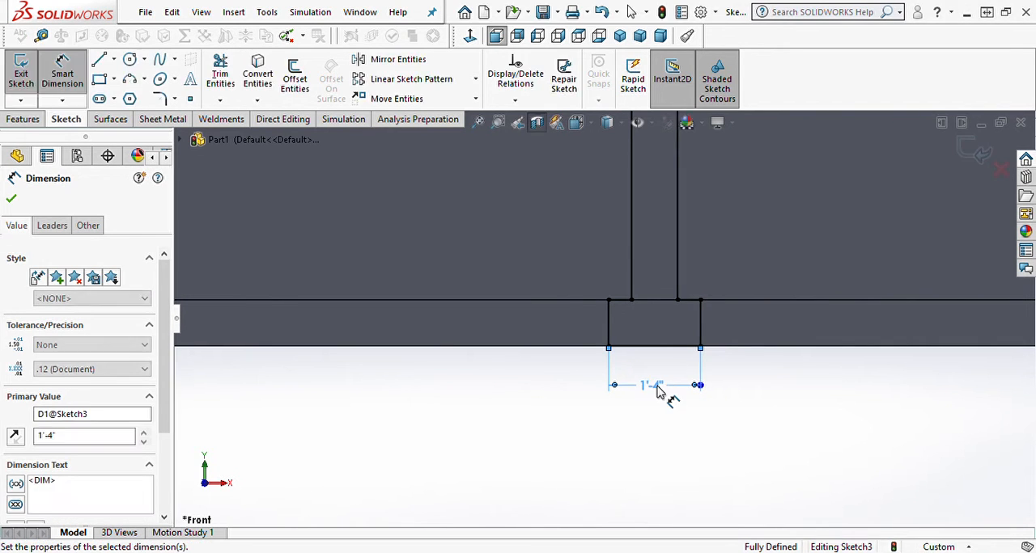
# Step: Add a driven reference dimension above the profile for the width between the wall's two vertical lines
pyautogui.scroll(5, 610, 247)
pyautogui.scroll(2, 610, 231)
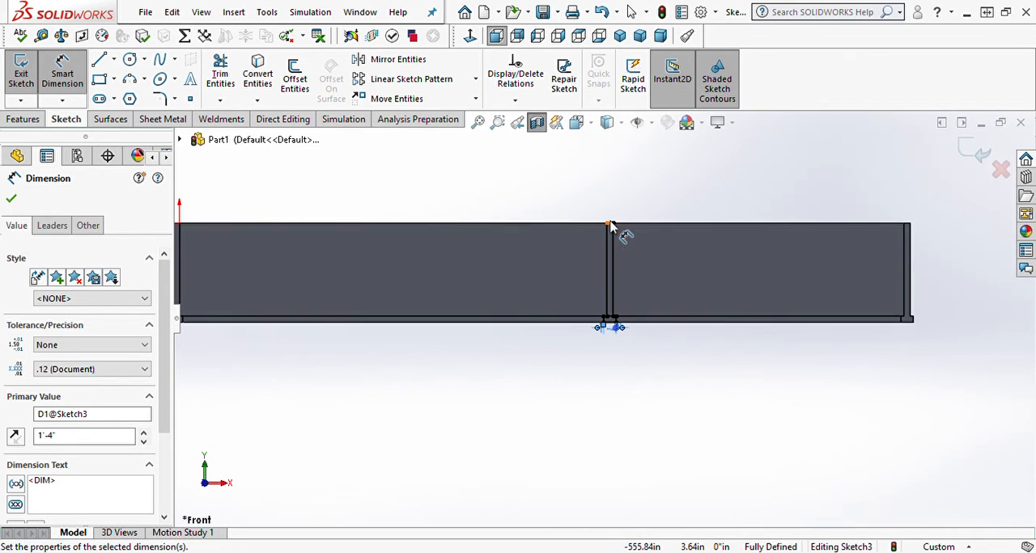
pyautogui.scroll(-6, 608, 271)
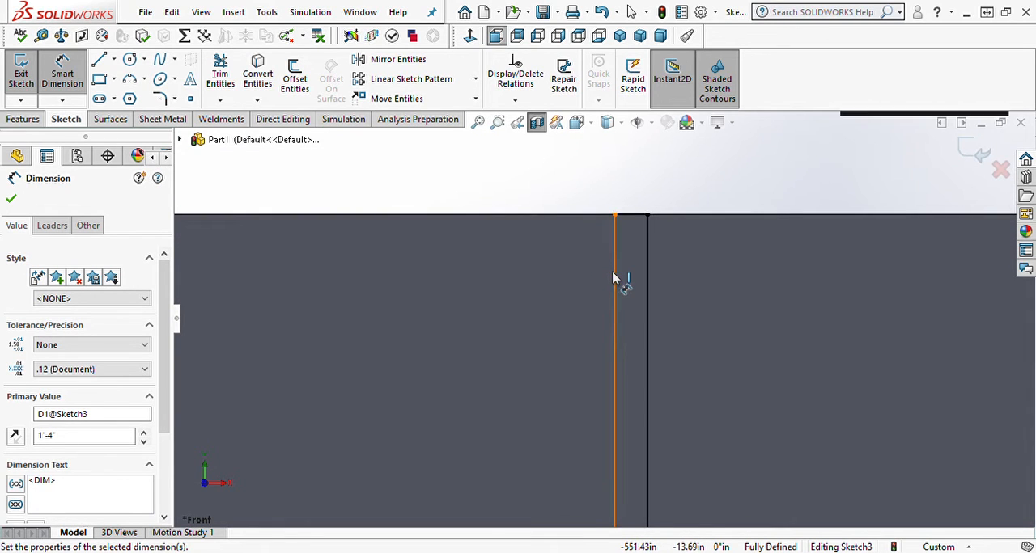
pyautogui.click(615, 278)
pyautogui.click(647, 283)
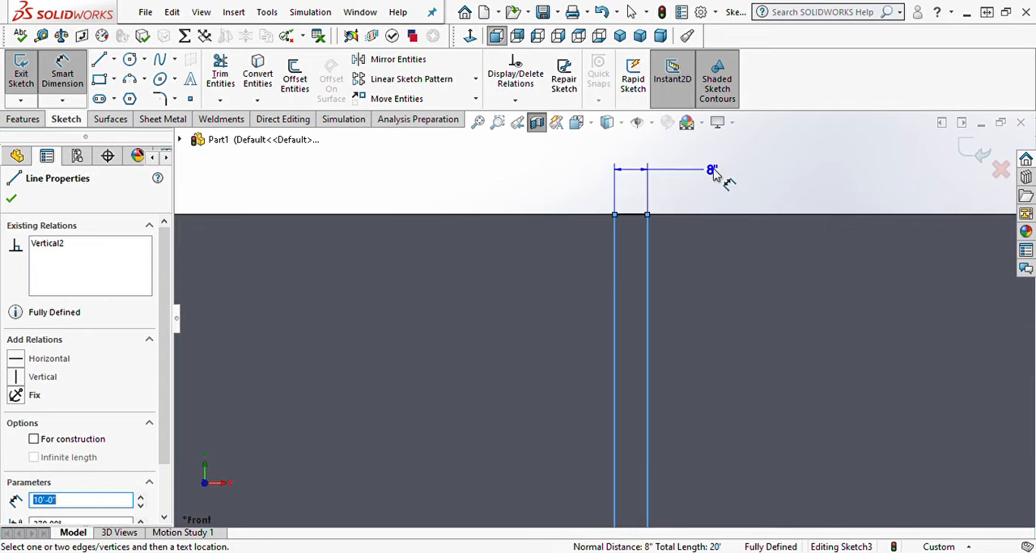
pyautogui.click(714, 173)
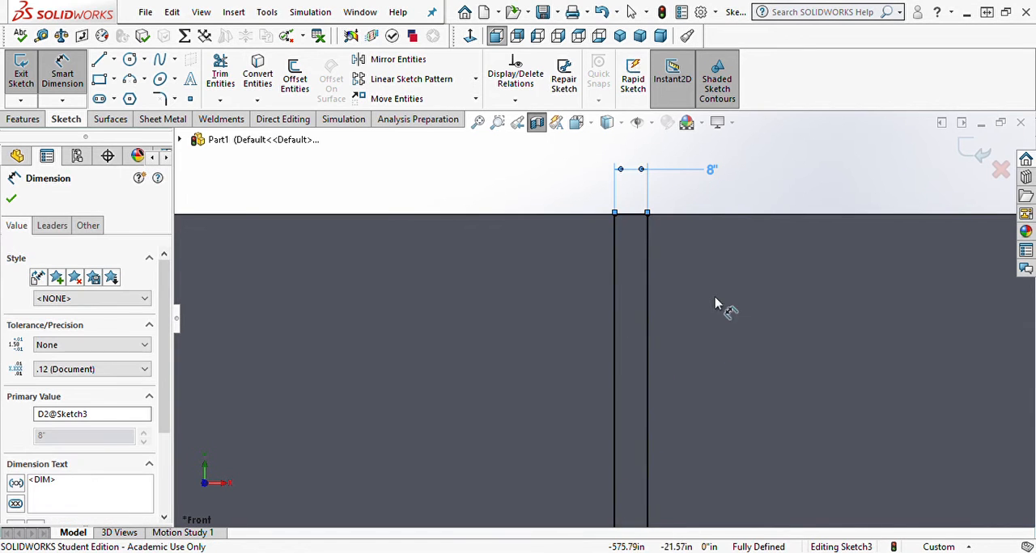
pyautogui.scroll(3, 654, 327)
pyautogui.scroll(-6, 637, 404)
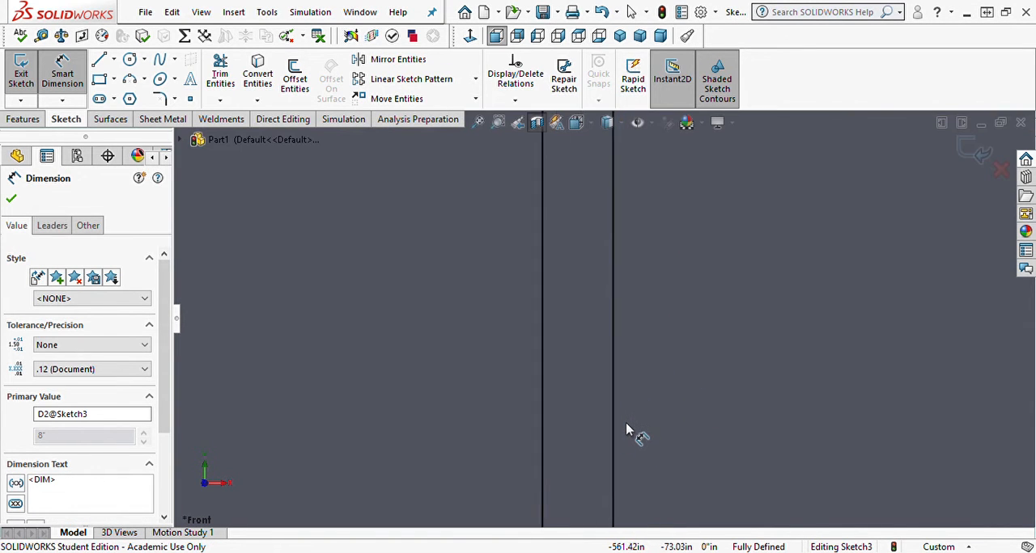
pyautogui.scroll(8, 628, 429)
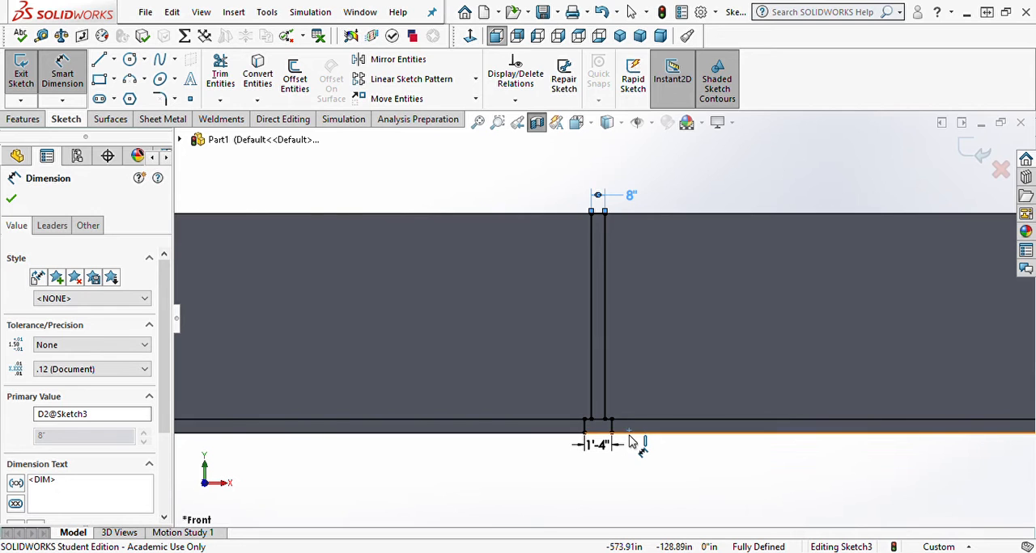
pyautogui.scroll(-4, 627, 435)
pyautogui.scroll(4, 622, 431)
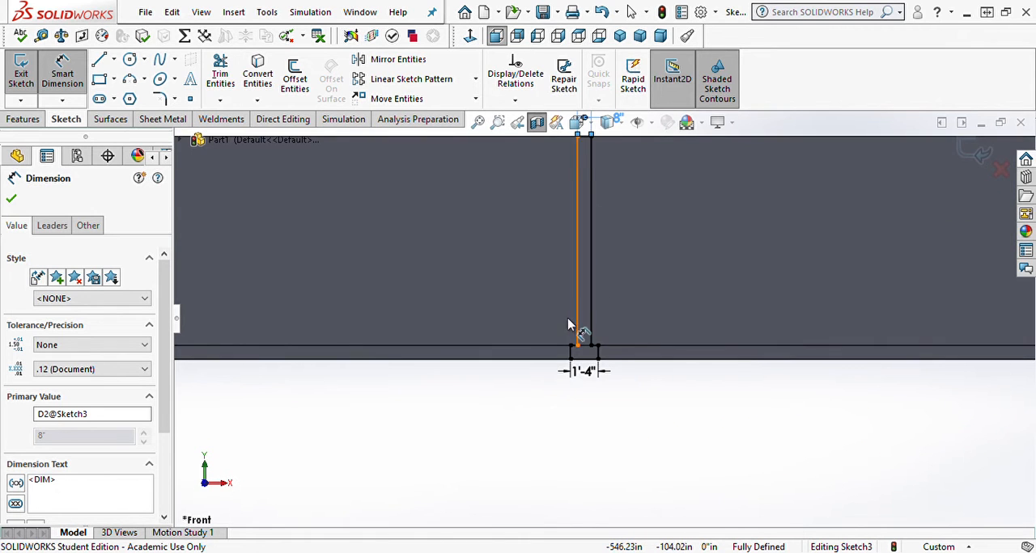
pyautogui.scroll(3, 576, 335)
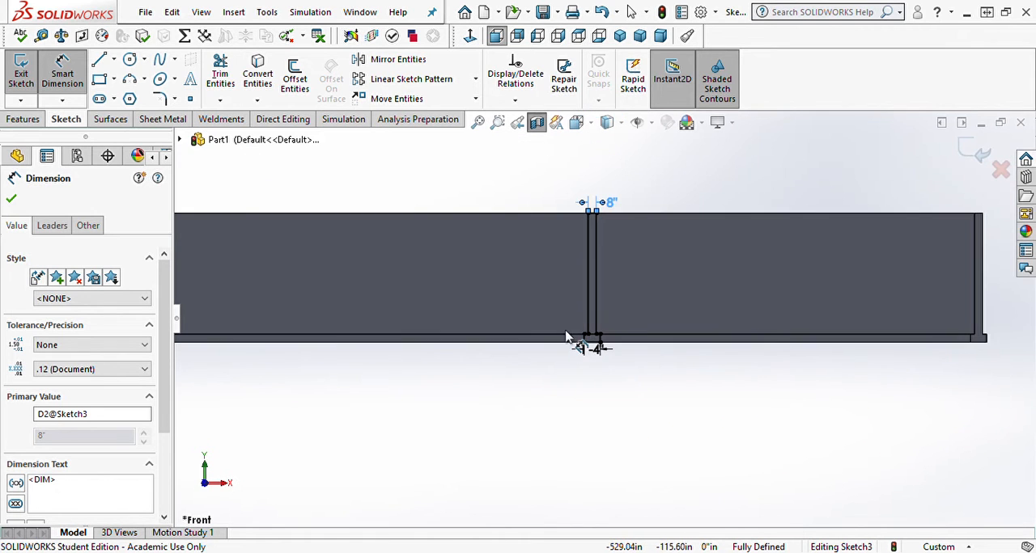
# Step: Turn off the section view and extrude the wall and footer profile Up To Surface, ending at the larger room's front-wall outer face
pyautogui.click(22, 77)
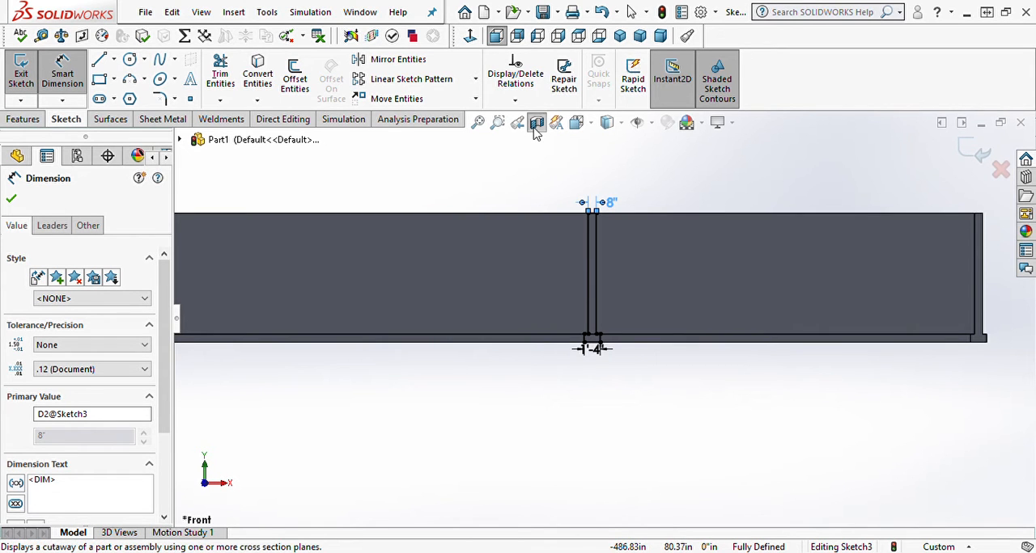
pyautogui.moveTo(547, 178); pyautogui.dragTo(548, 267, button='middle')
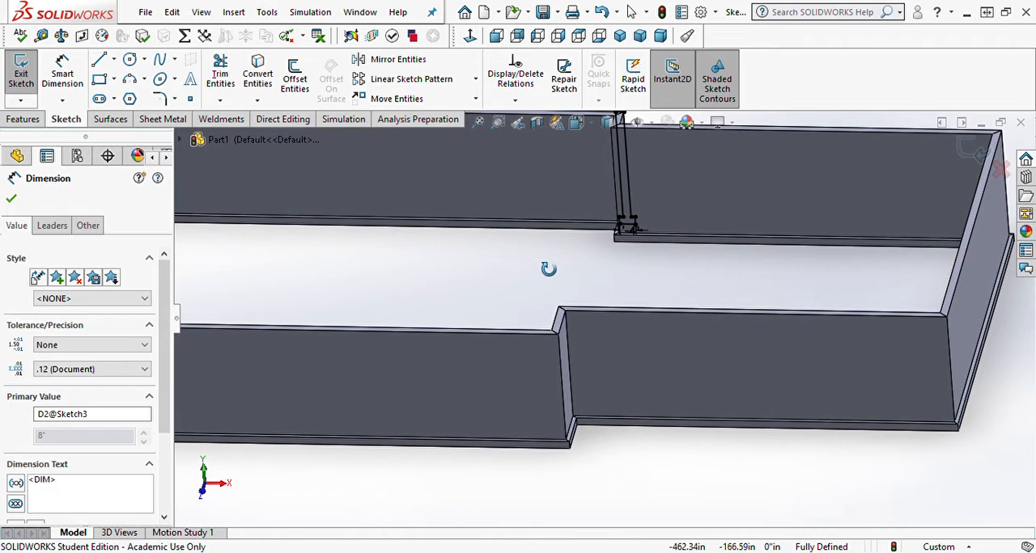
pyautogui.click(24, 119)
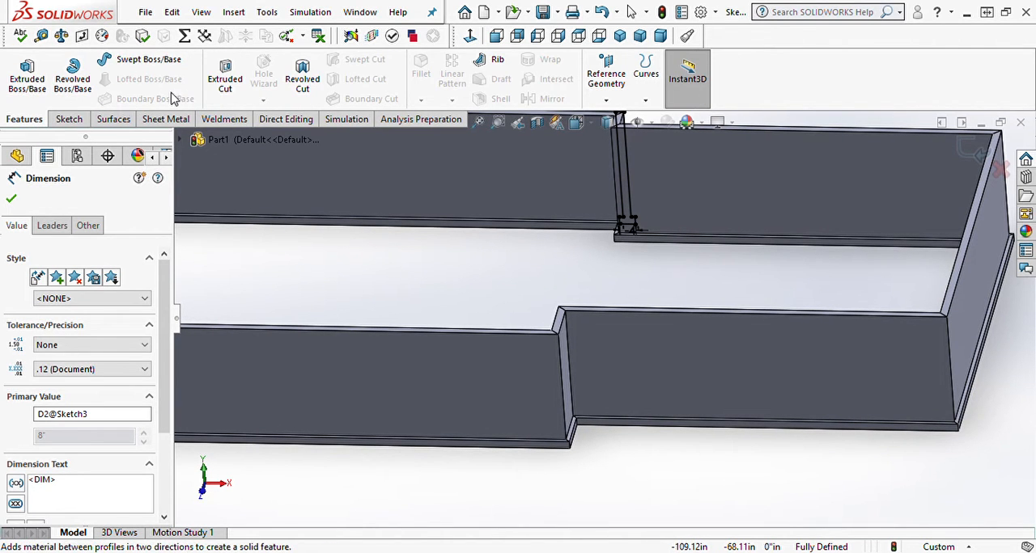
pyautogui.click(27, 77)
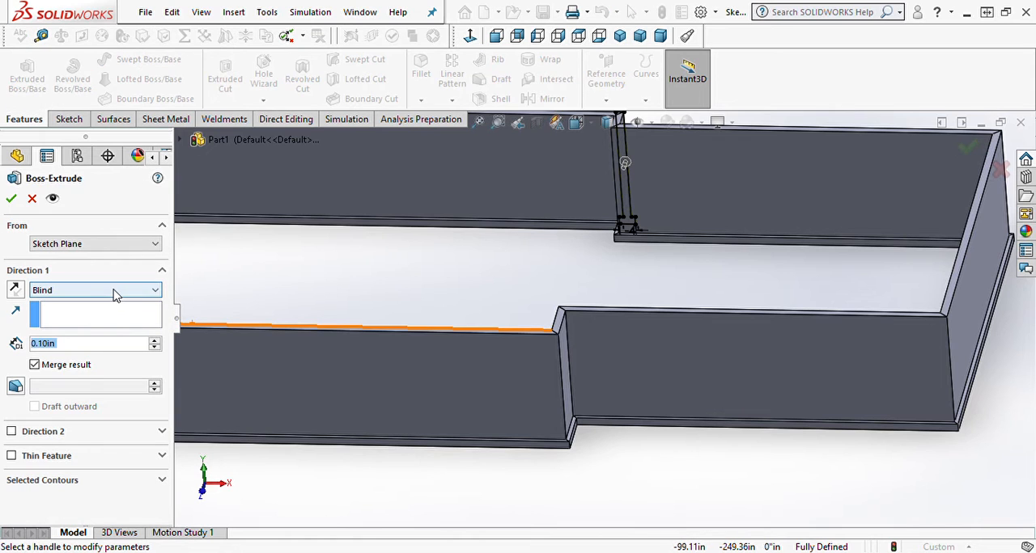
pyautogui.click(82, 341)
pyautogui.click(532, 383)
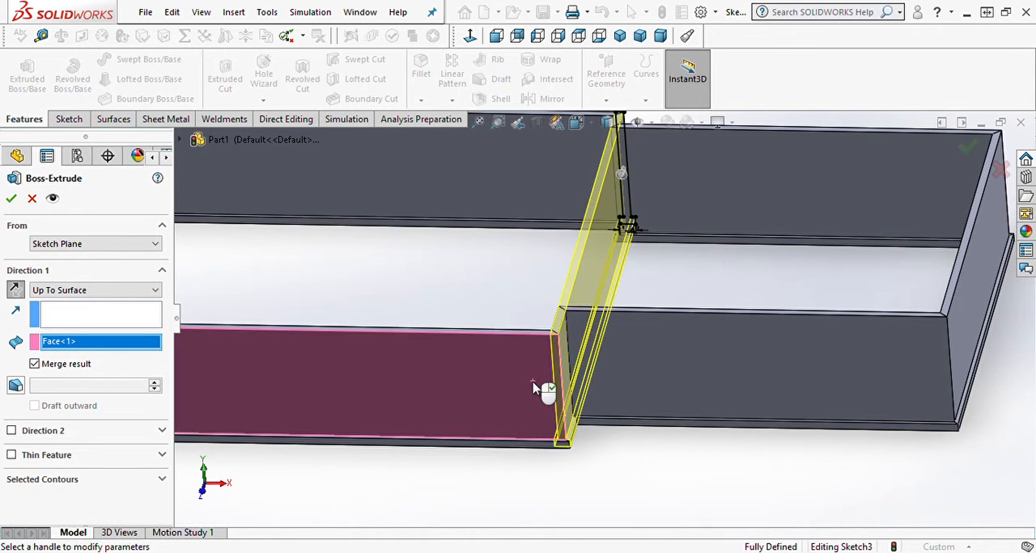
pyautogui.click(12, 199)
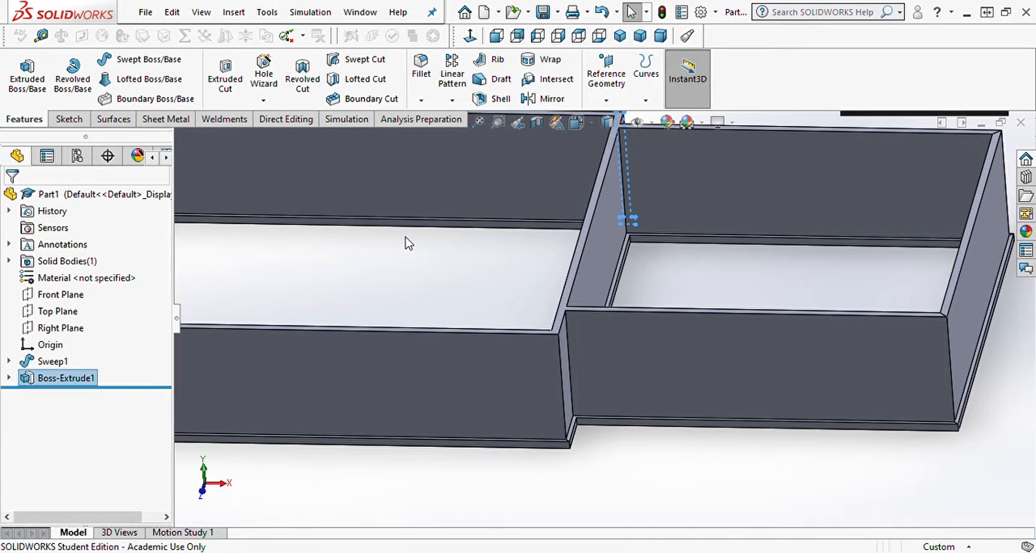
# Step: Examine the interior wall and its junctions with the exterior walls, including straight down onto the wall tops
pyautogui.moveTo(409, 241); pyautogui.dragTo(480, 317, button='middle')
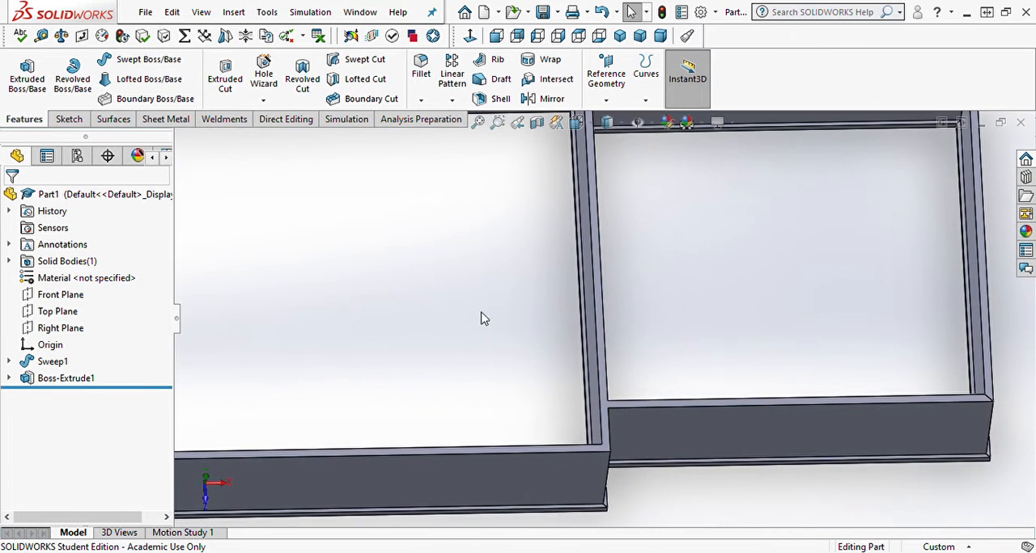
pyautogui.scroll(3, 538, 278)
pyautogui.scroll(-8, 613, 202)
pyautogui.scroll(-4, 615, 204)
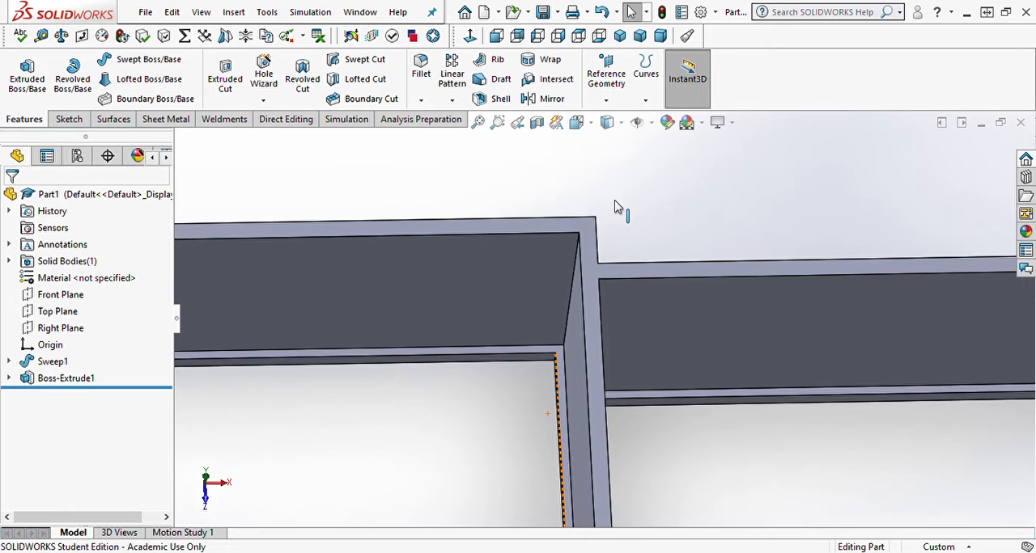
pyautogui.moveTo(618, 211); pyautogui.dragTo(608, 230, button='middle')
pyautogui.scroll(6, 620, 388)
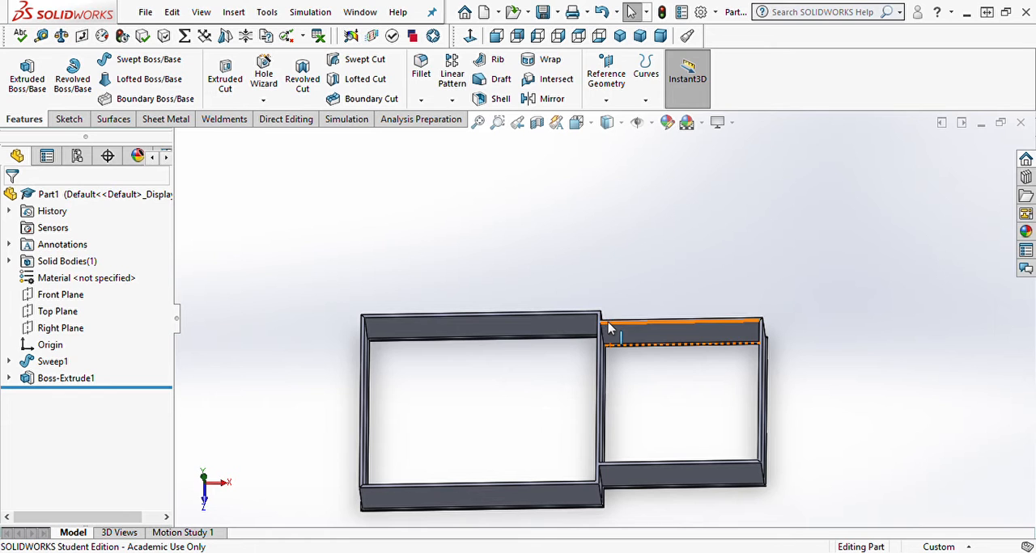
pyautogui.scroll(-6, 610, 327)
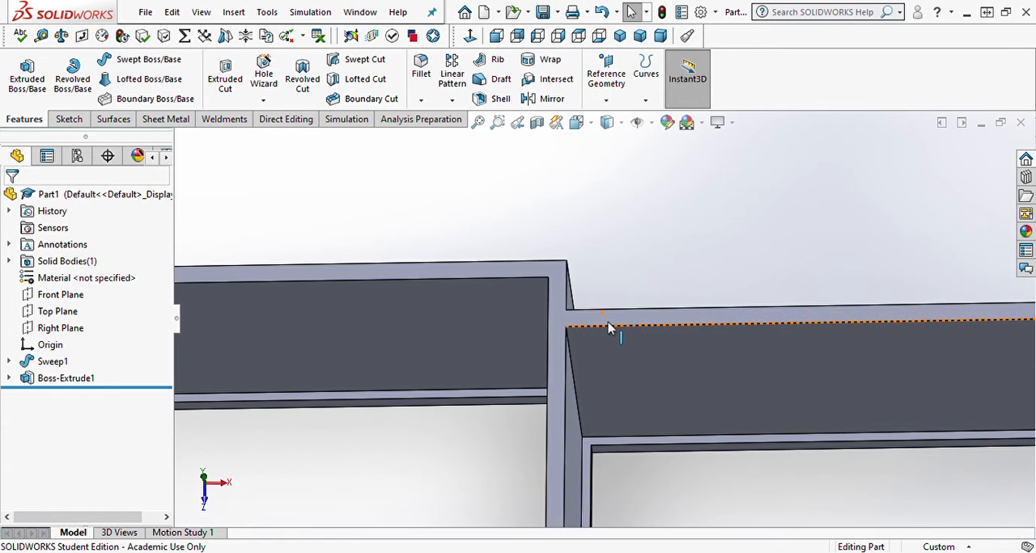
pyautogui.click(612, 325)
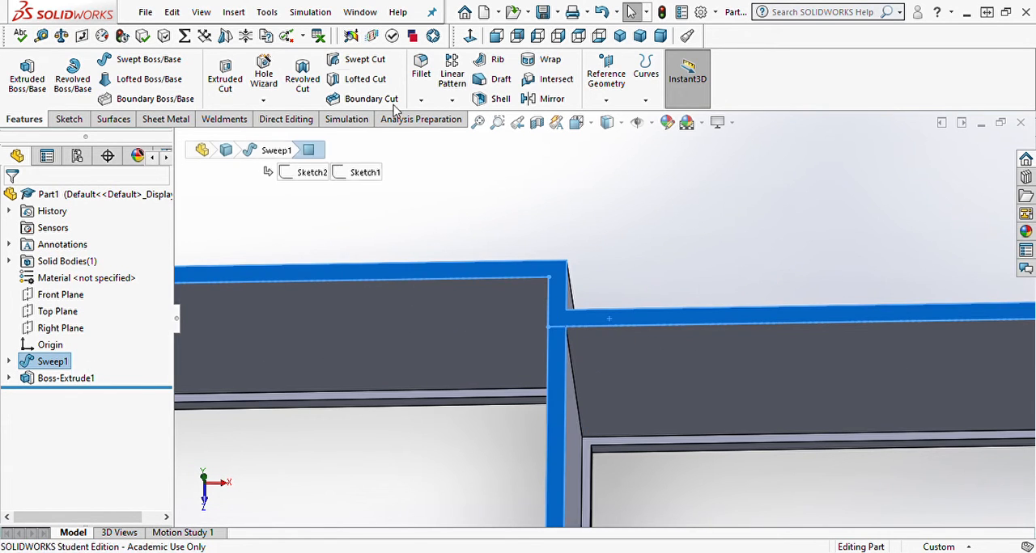
pyautogui.click(474, 41)
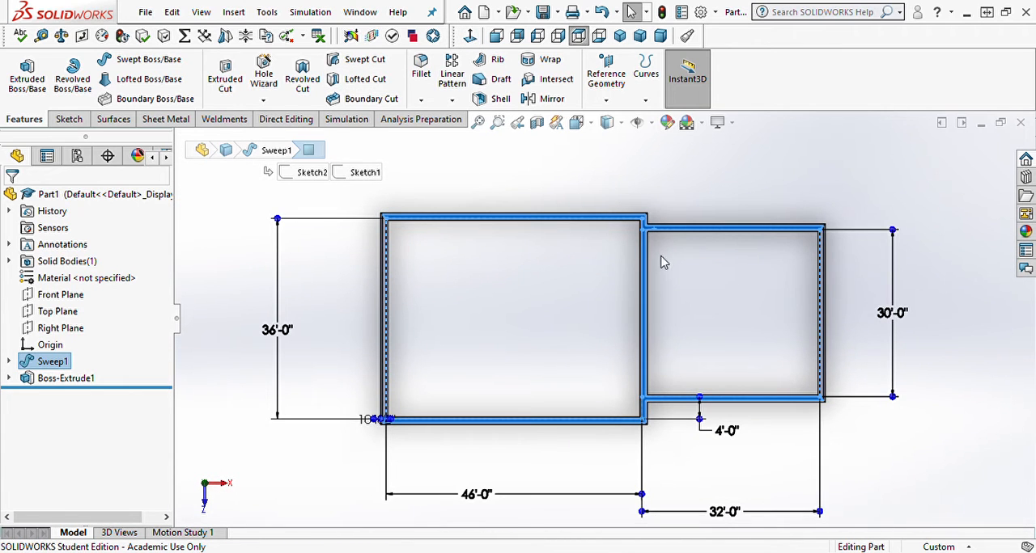
pyautogui.click(680, 294)
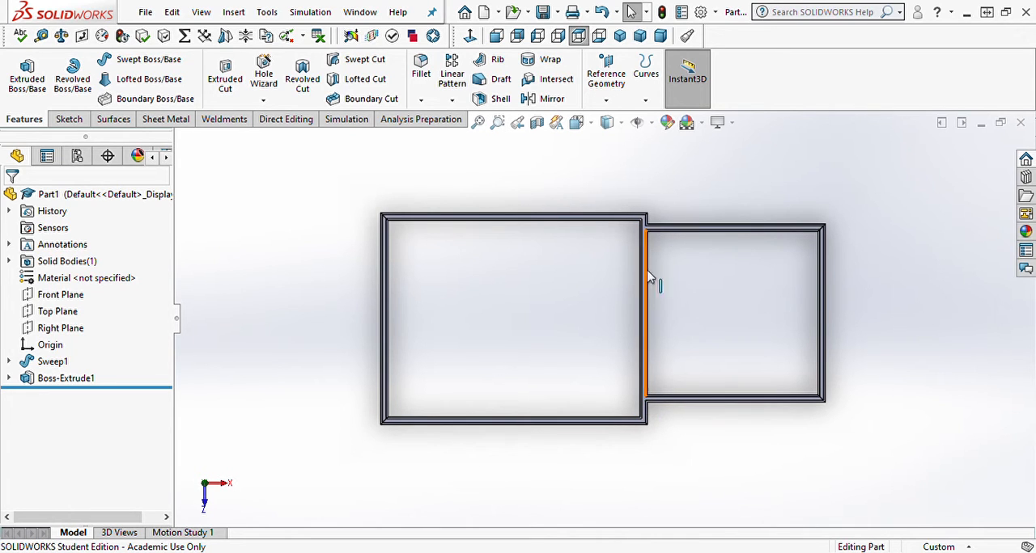
pyautogui.moveTo(634, 413); pyautogui.dragTo(647, 273, button='middle')
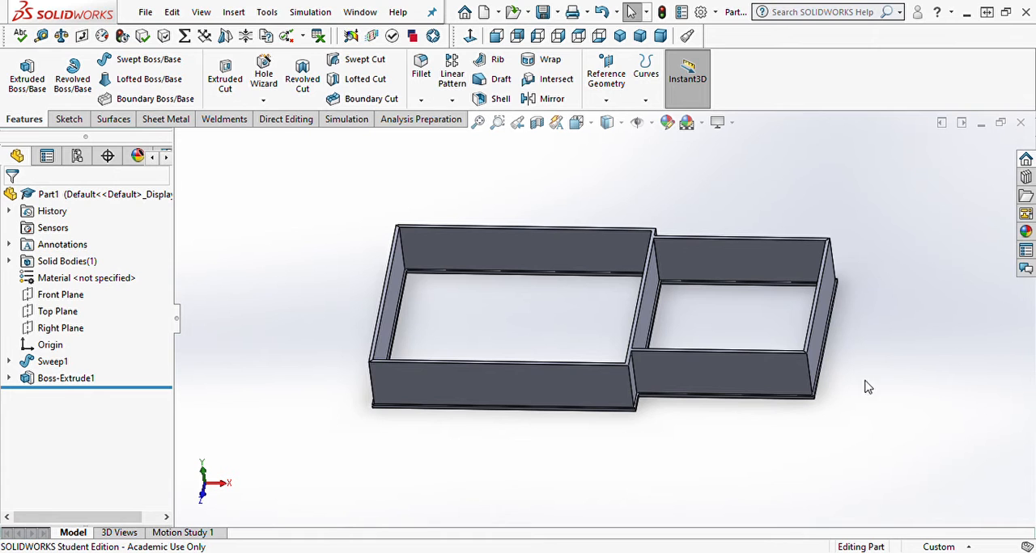
pyautogui.moveTo(519, 443); pyautogui.dragTo(597, 434, button='middle')
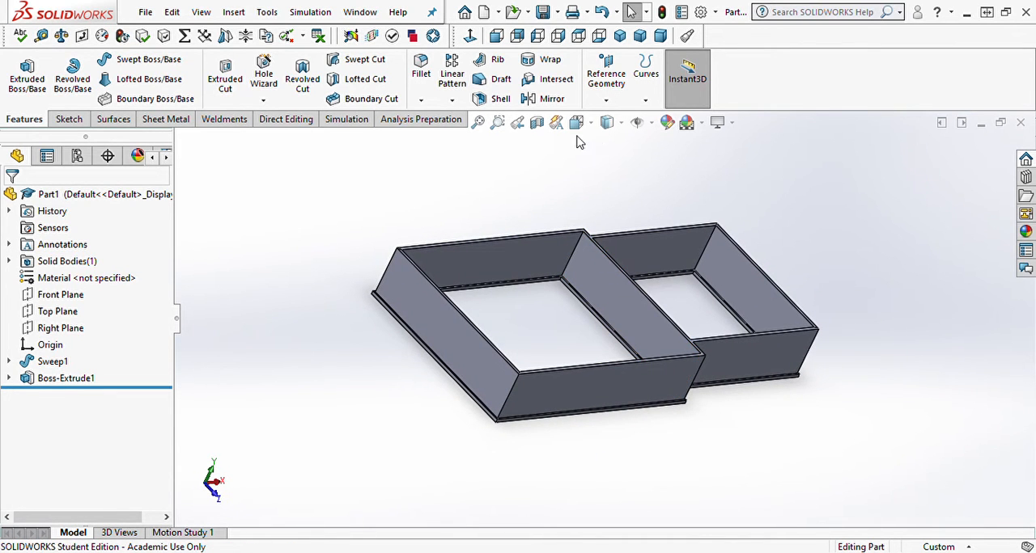
# Step: Create a section view parallel to the Right Plane, moved inward to cut away the larger room's end wall
pyautogui.click(537, 122)
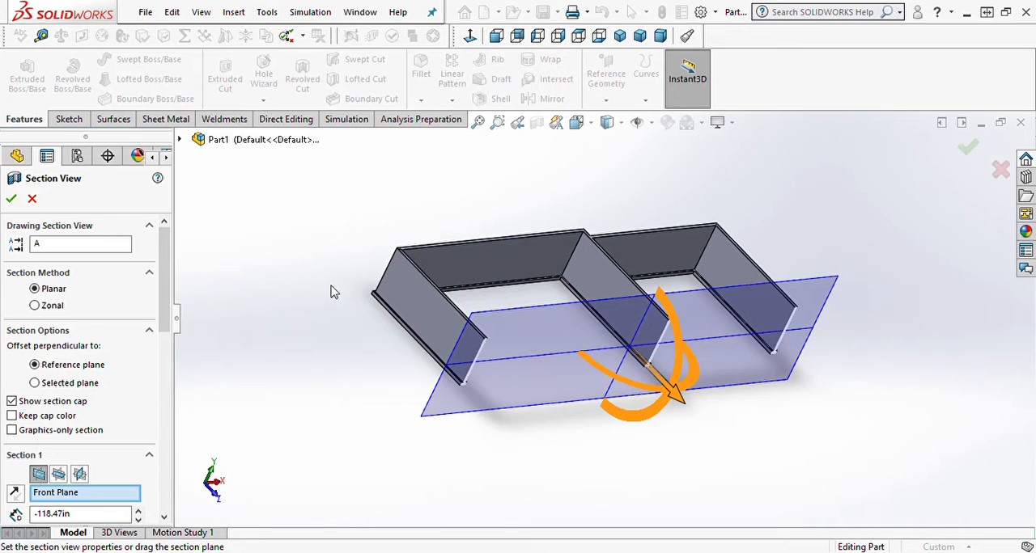
pyautogui.click(78, 475)
pyautogui.moveTo(387, 340); pyautogui.dragTo(449, 333)
pyautogui.click(31, 199)
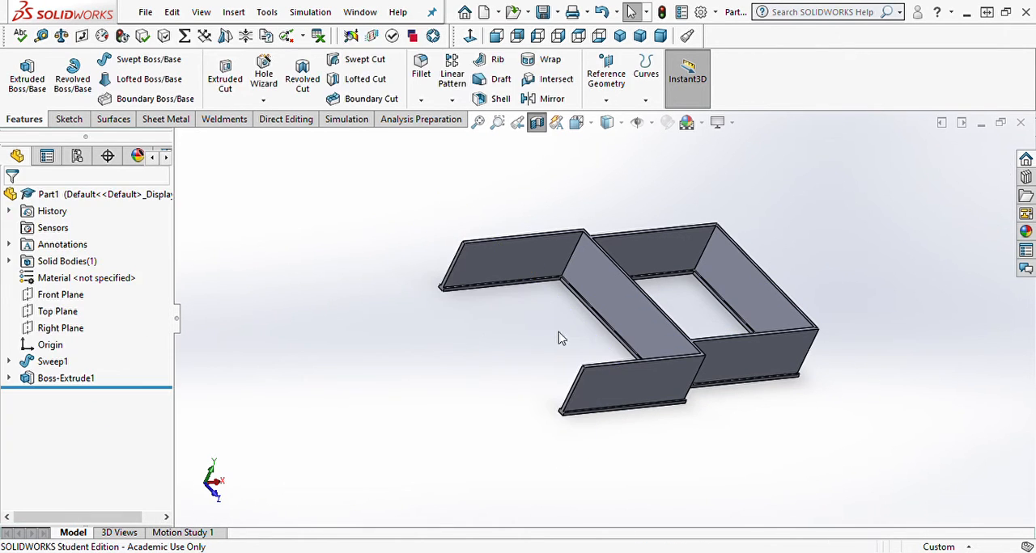
# Step: Sketch a door rectangle about 49 by 77 inches on the interior wall's larger-room face, rising from its bottom edge
pyautogui.click(655, 319)
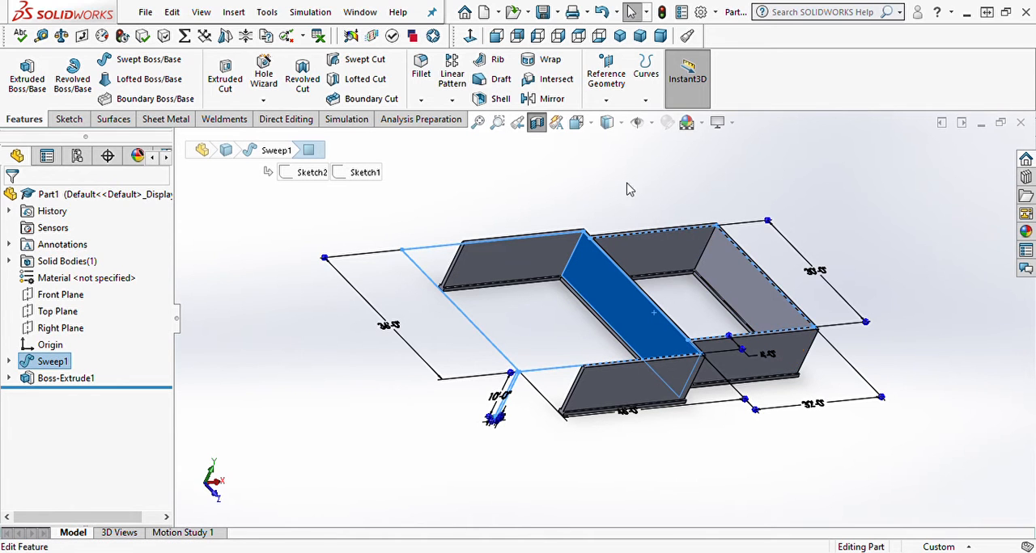
pyautogui.click(471, 36)
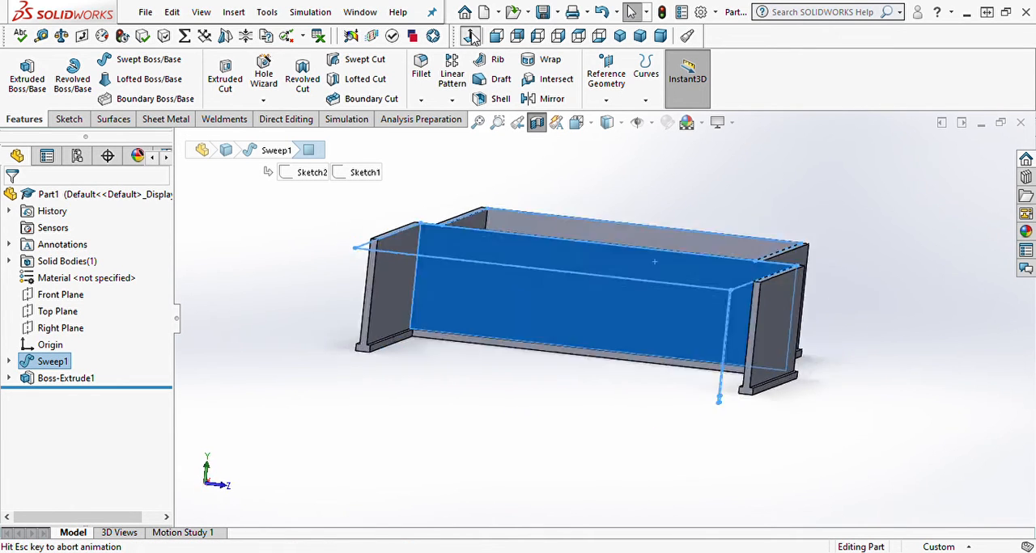
pyautogui.click(639, 345)
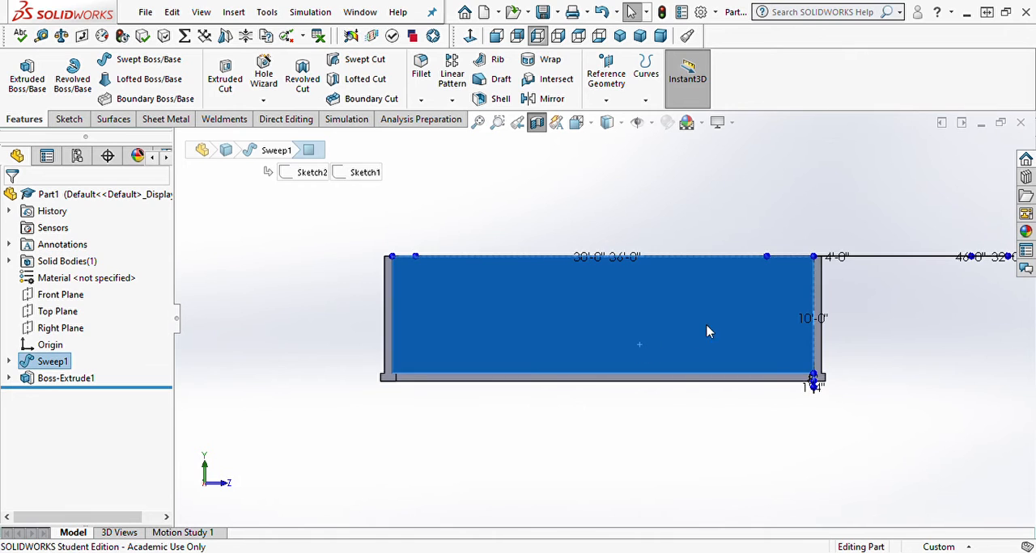
pyautogui.click(712, 304)
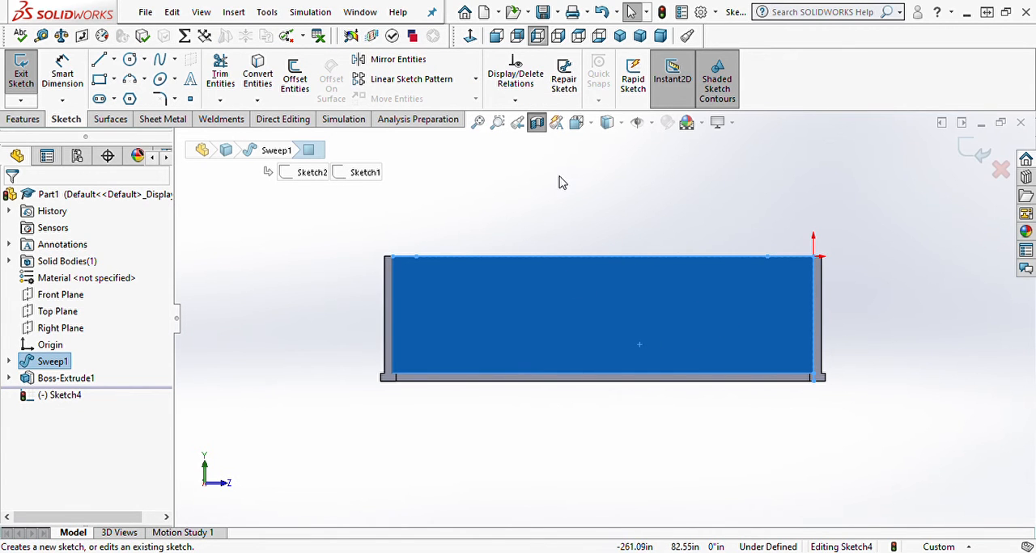
pyautogui.moveTo(562, 187); pyautogui.dragTo(563, 260, button='right')
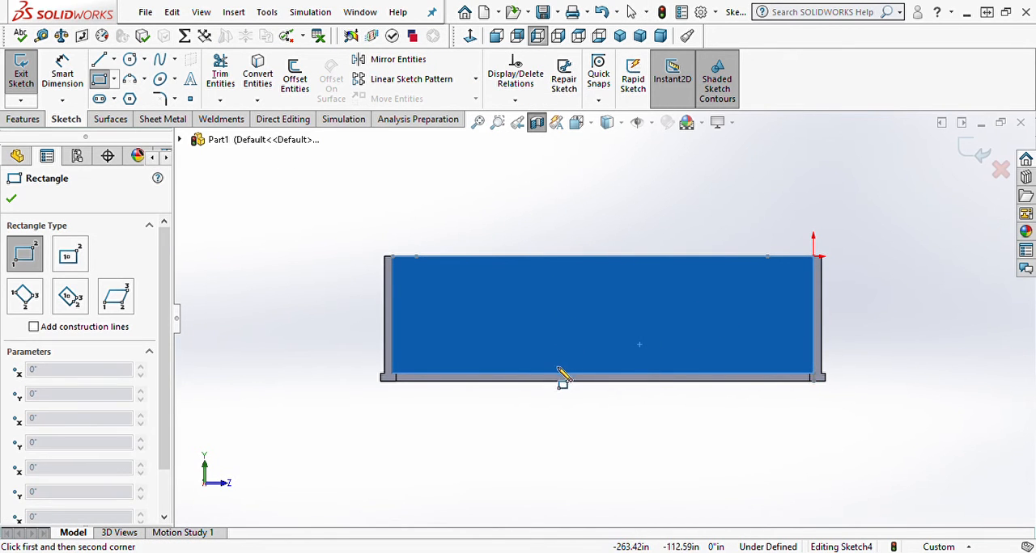
pyautogui.click(555, 374)
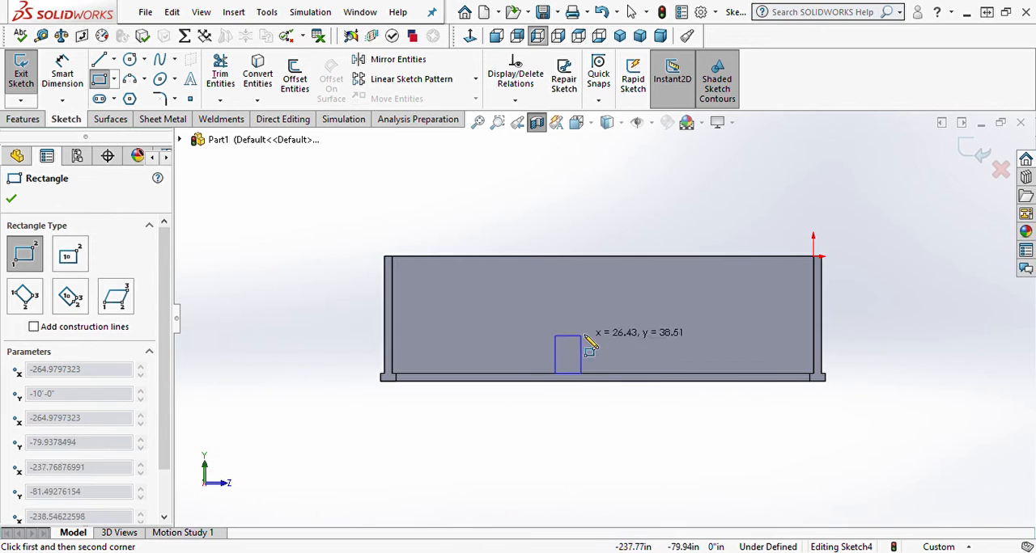
pyautogui.click(603, 298)
# Step: Face the sketch plane squarely and display the model with hidden lines visible, ready for dimensioning
pyautogui.moveTo(623, 173); pyautogui.dragTo(627, 142, button='right')
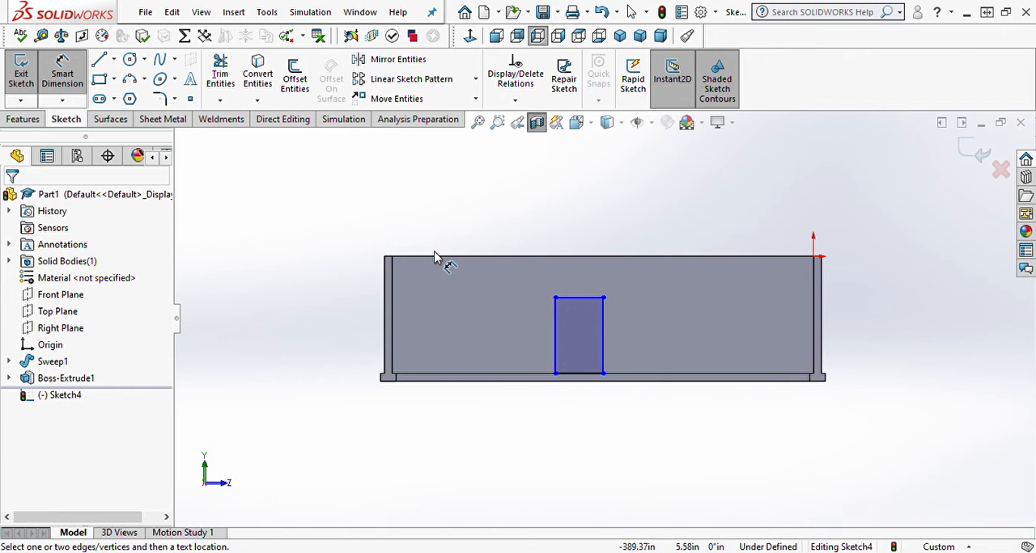
pyautogui.moveTo(434, 222); pyautogui.dragTo(445, 280, button='middle')
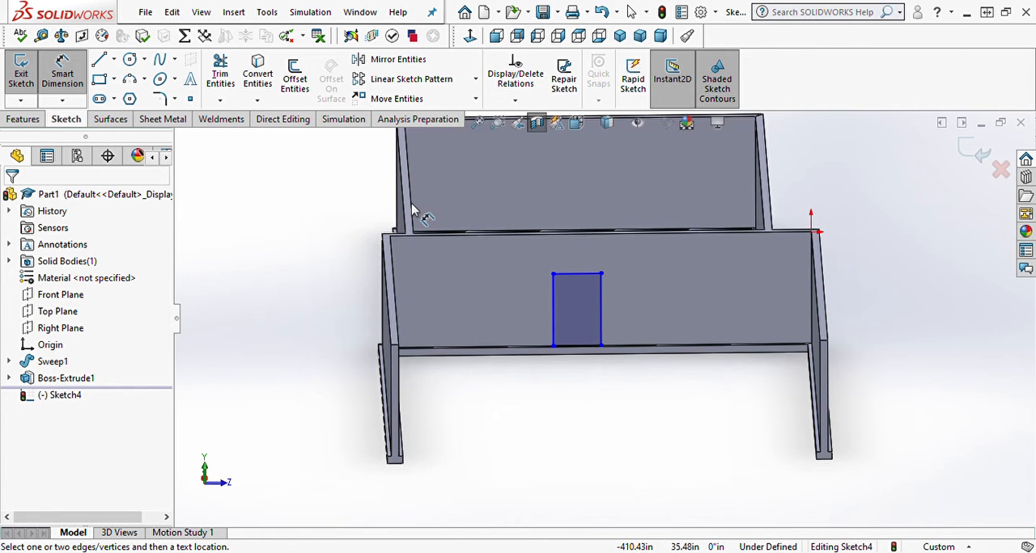
pyautogui.click(470, 36)
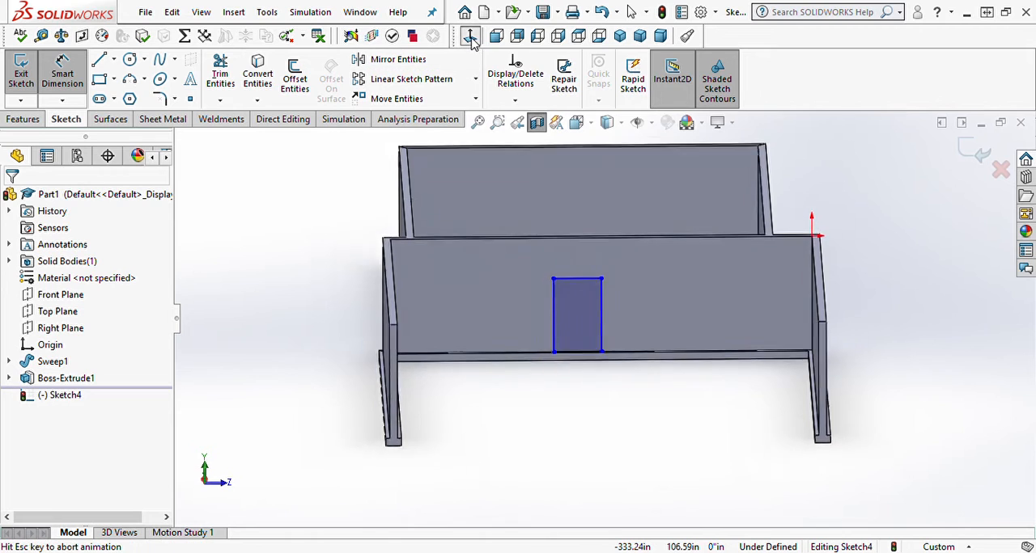
pyautogui.click(620, 124)
pyautogui.click(608, 204)
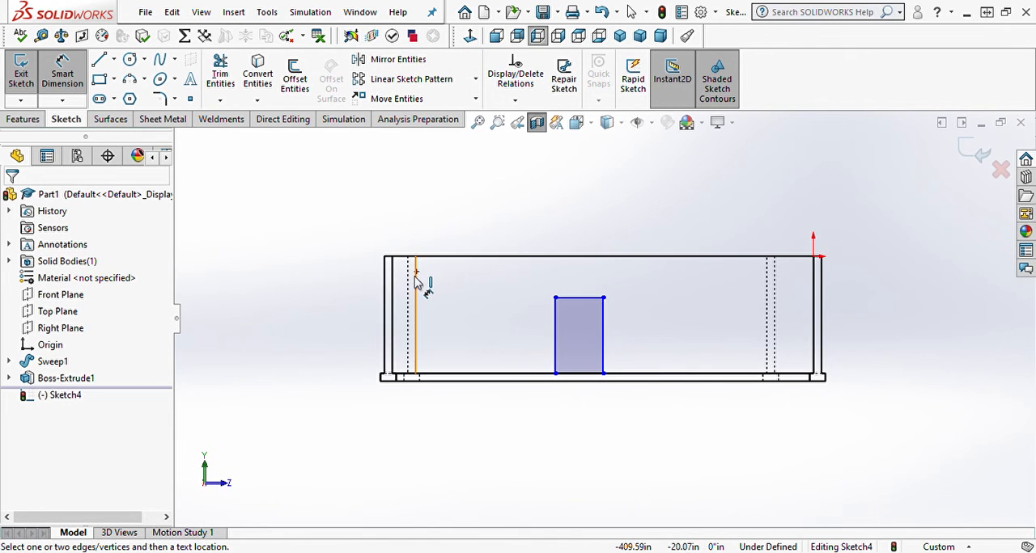
# Step: Dimension the door rectangle's near vertical edge 12'-0" from the hidden inner face of the smaller room's rear wall
pyautogui.click(556, 335)
pyautogui.click(415, 325)
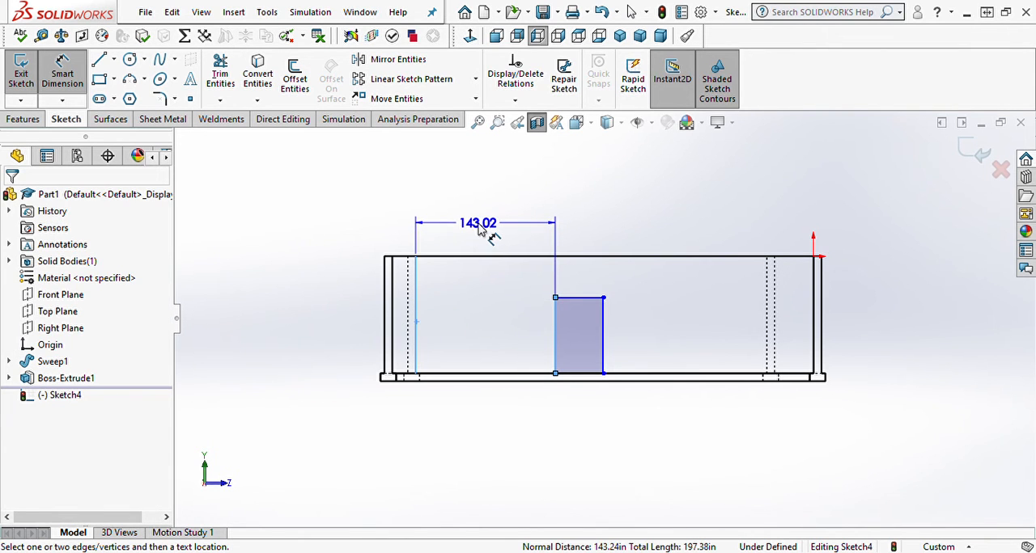
pyautogui.click(478, 228)
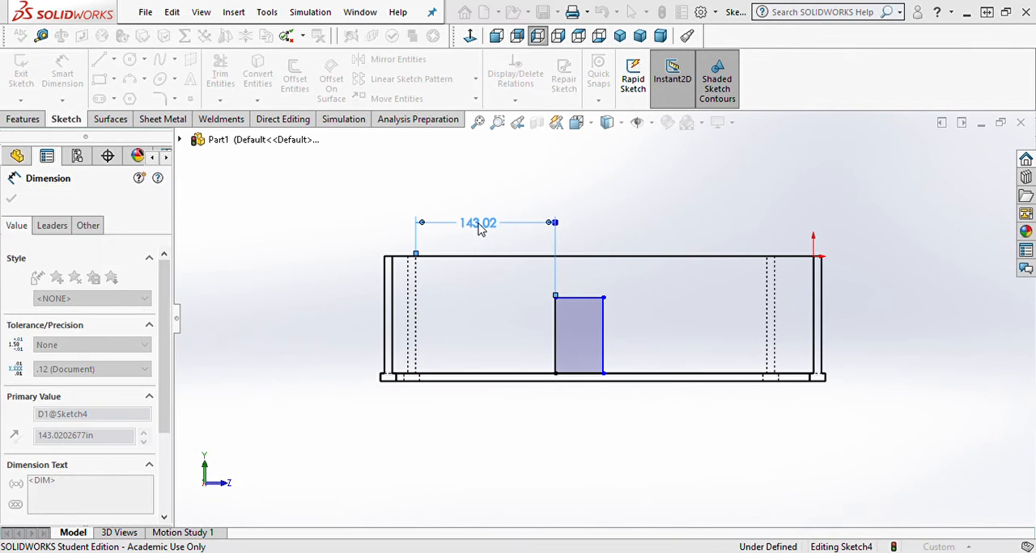
pyautogui.press('Return')
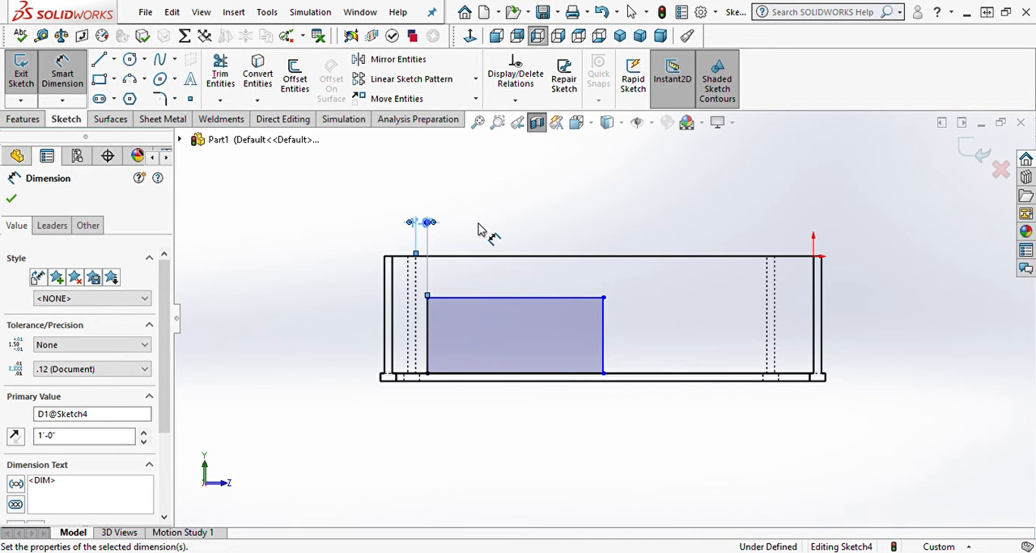
pyautogui.doubleClick(421, 226)
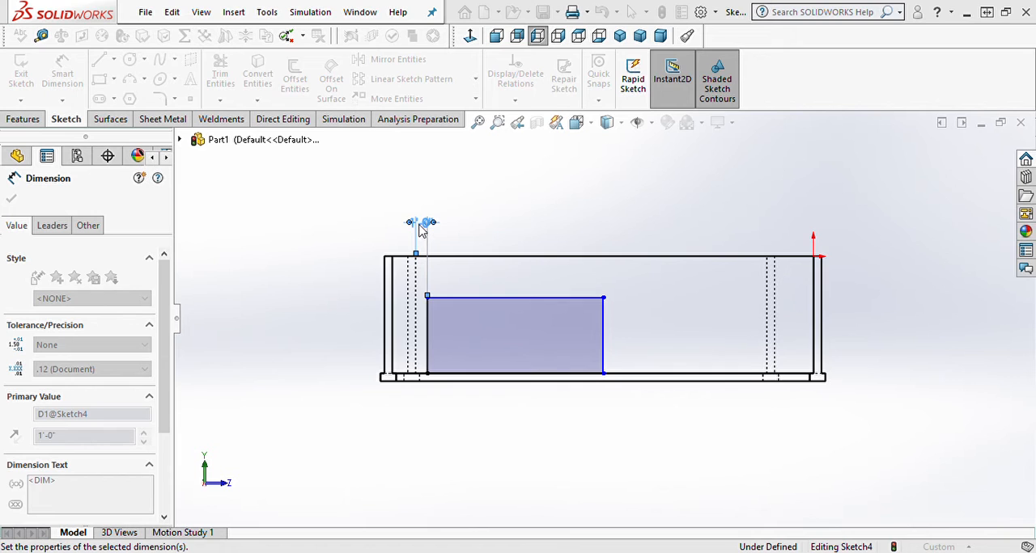
pyautogui.write('12')
pyautogui.press('Return')
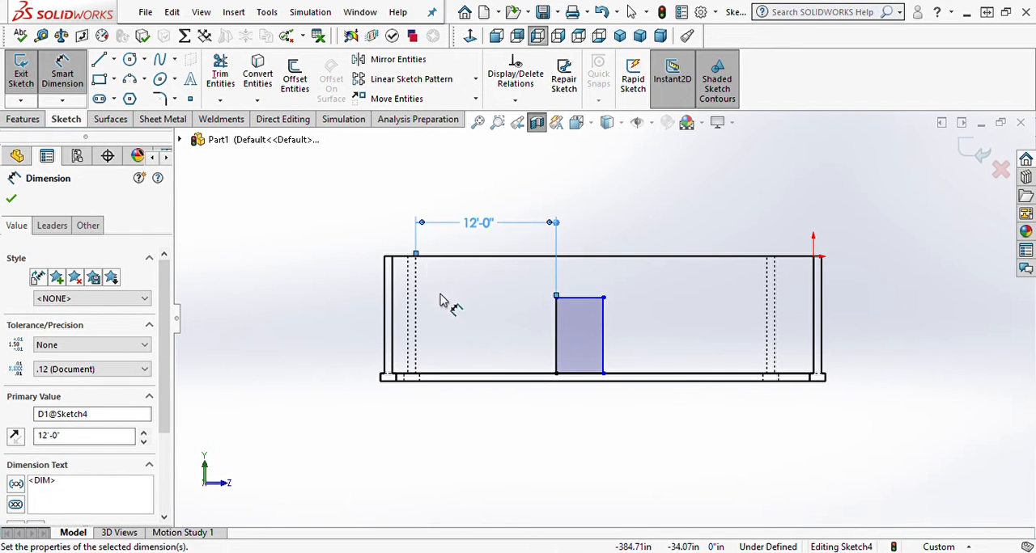
# Step: Set the door rectangle's width to 3'-4" and its height above the wall's bottom edge to 6'-10"
pyautogui.click(582, 297)
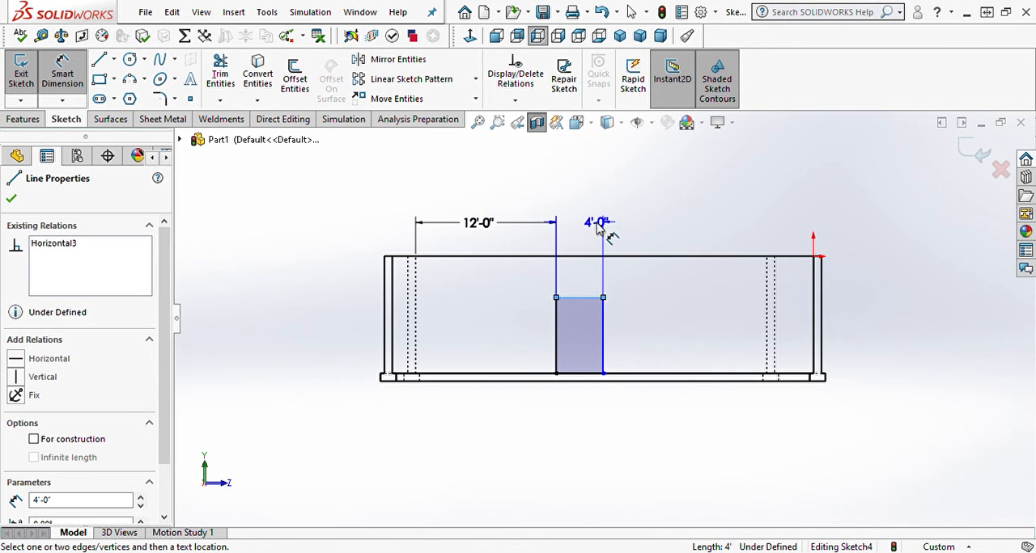
pyautogui.click(583, 223)
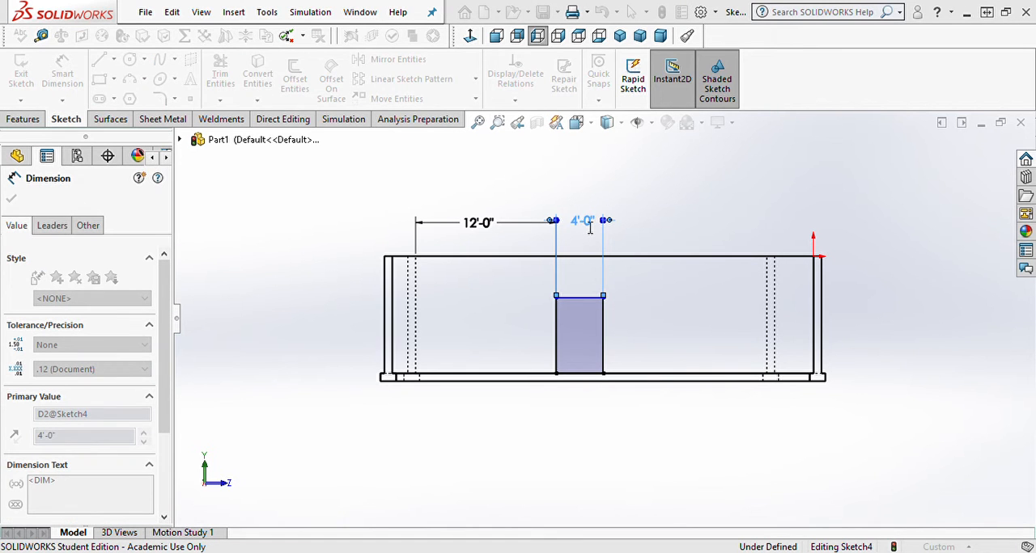
pyautogui.press('Return')
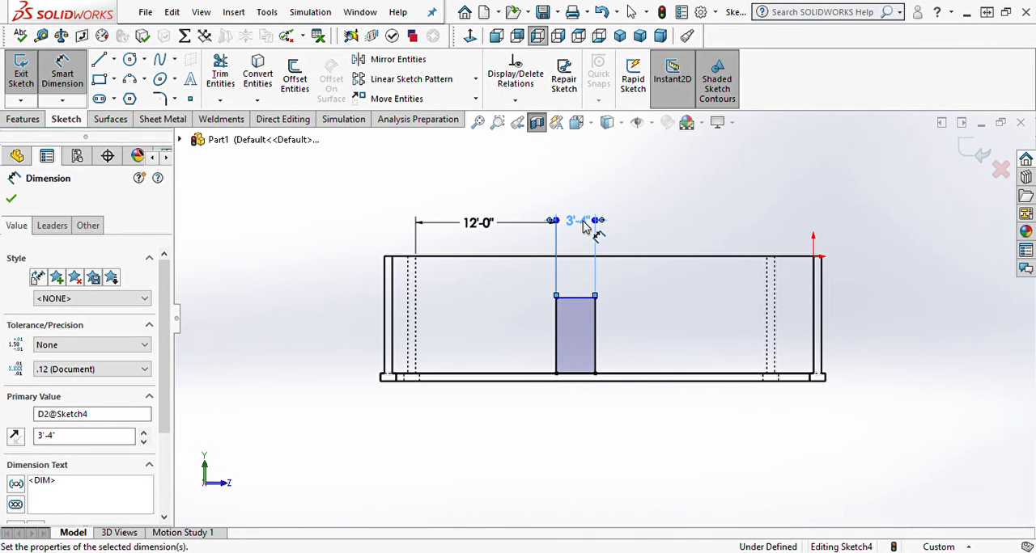
pyautogui.click(574, 298)
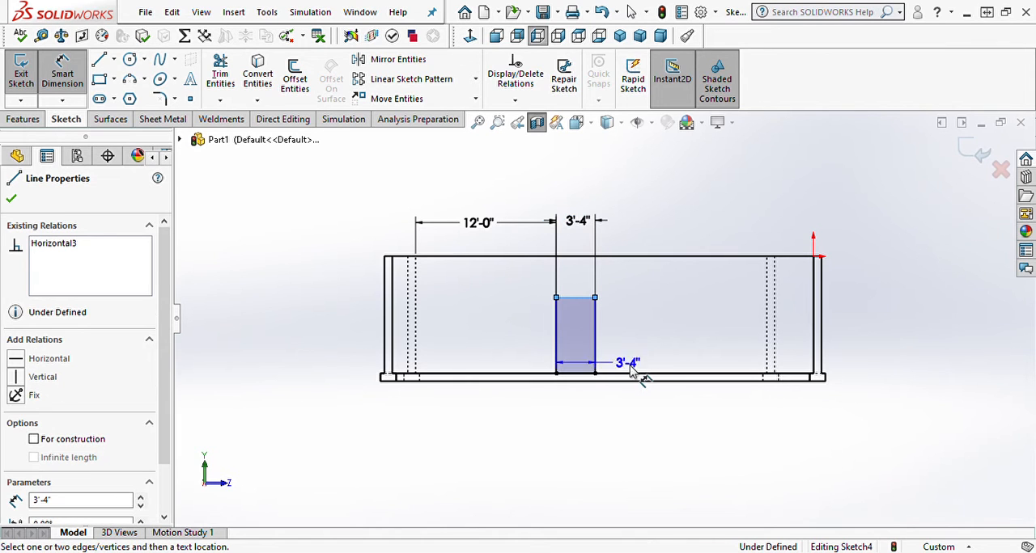
pyautogui.click(633, 375)
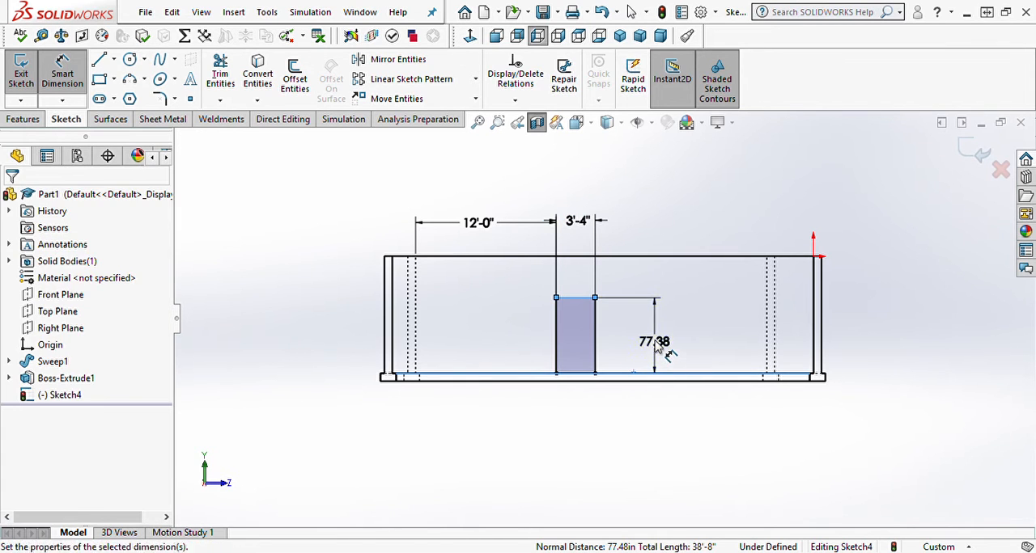
pyautogui.click(662, 348)
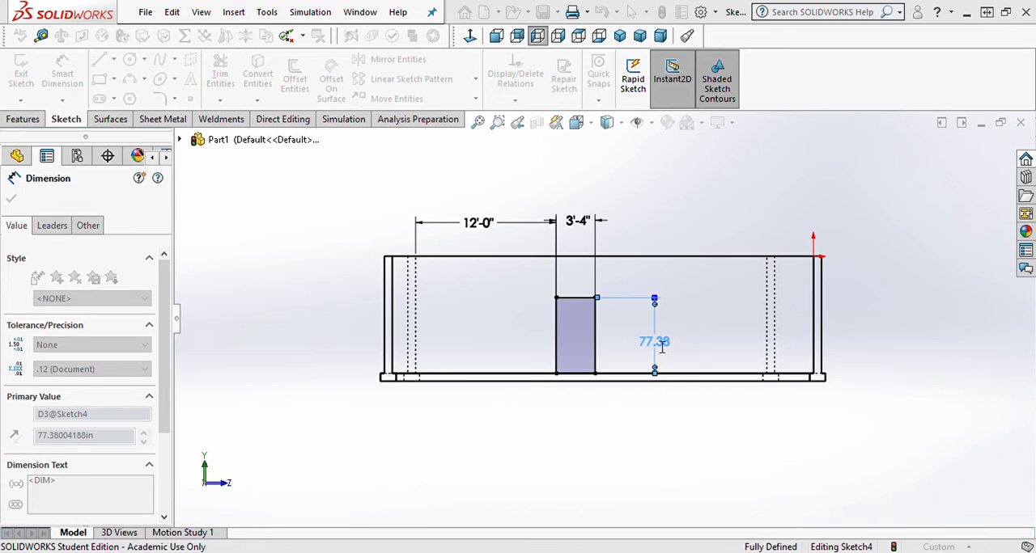
pyautogui.press('Return')
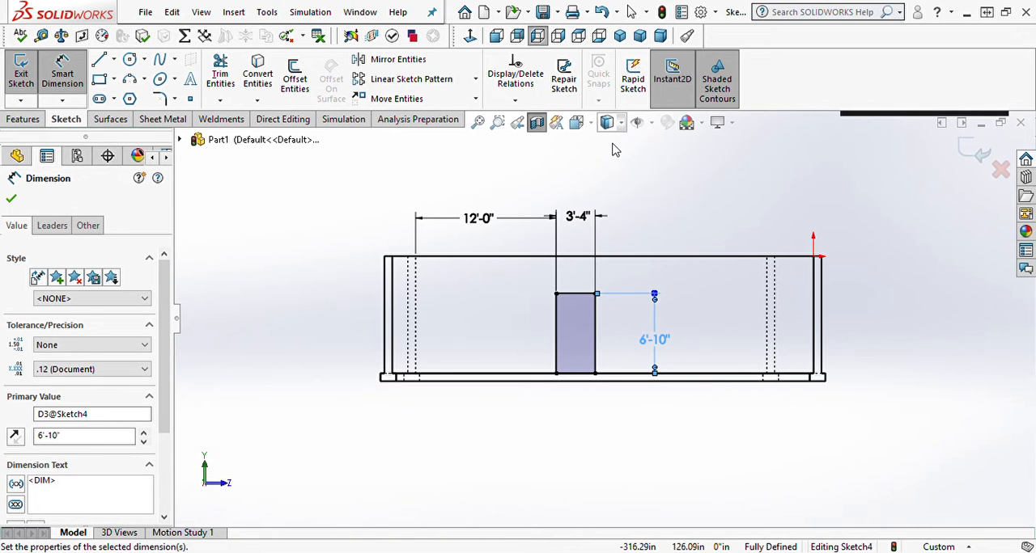
# Step: Restore the shaded display with edges and cut the door rectangle through the interior wall with an Up To Next extruded cut
pyautogui.click(37, 118)
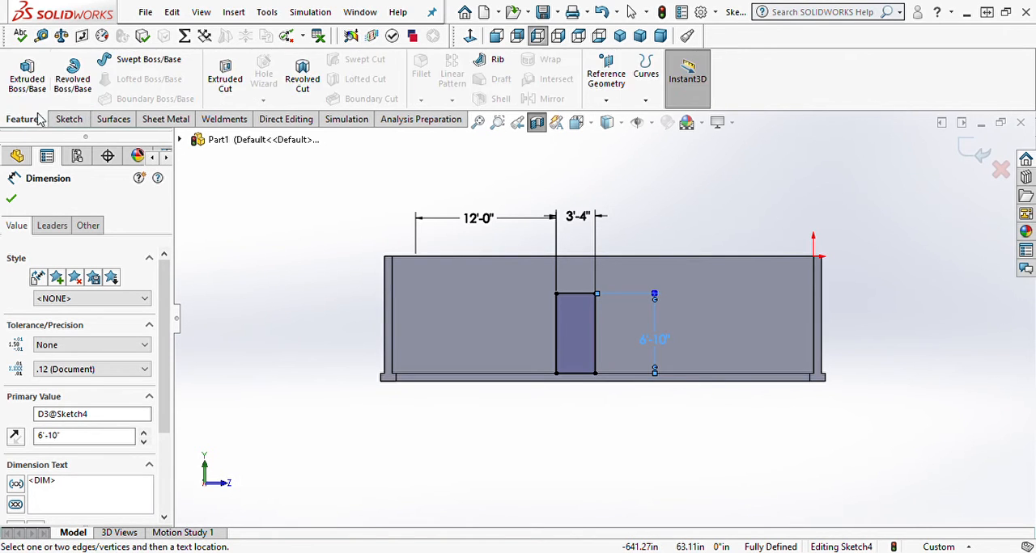
pyautogui.click(222, 79)
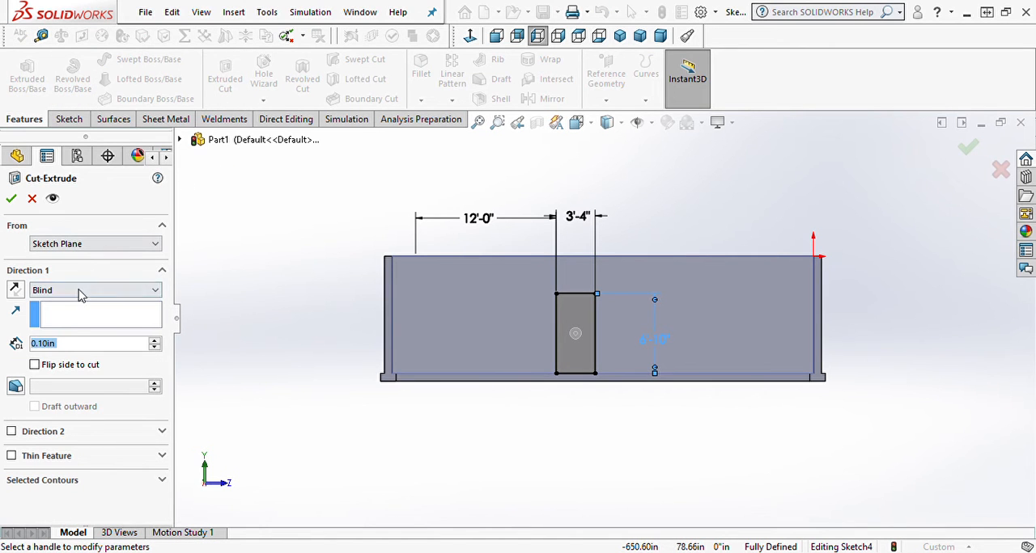
pyautogui.click(71, 338)
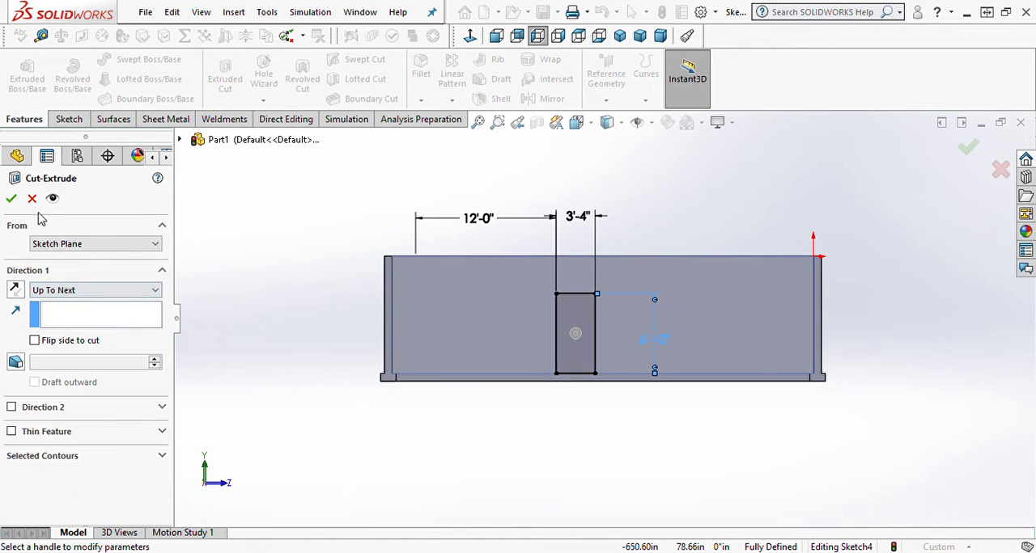
pyautogui.click(11, 198)
# Step: Replace the section view with one parallel to the Right Plane, flipped to keep only the larger room's end wall side
pyautogui.moveTo(301, 258); pyautogui.dragTo(270, 311, button='middle')
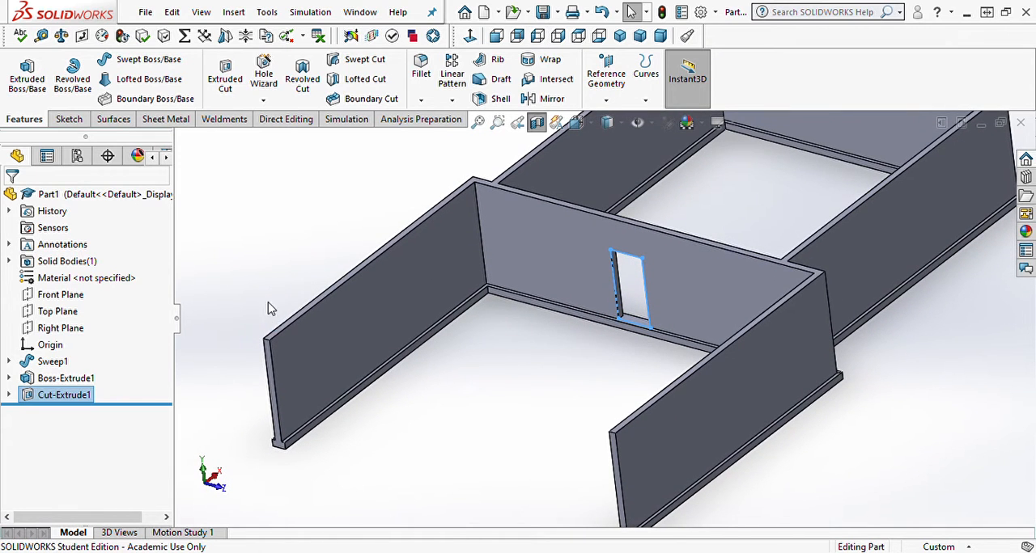
pyautogui.click(536, 127)
pyautogui.scroll(5, 541, 262)
pyautogui.moveTo(542, 271); pyautogui.dragTo(488, 385, button='middle')
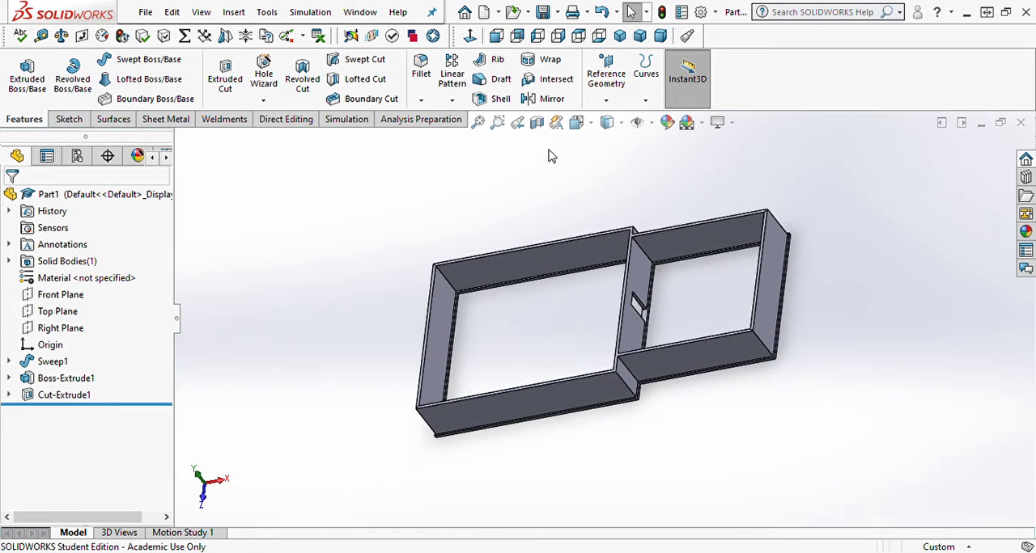
pyautogui.click(537, 122)
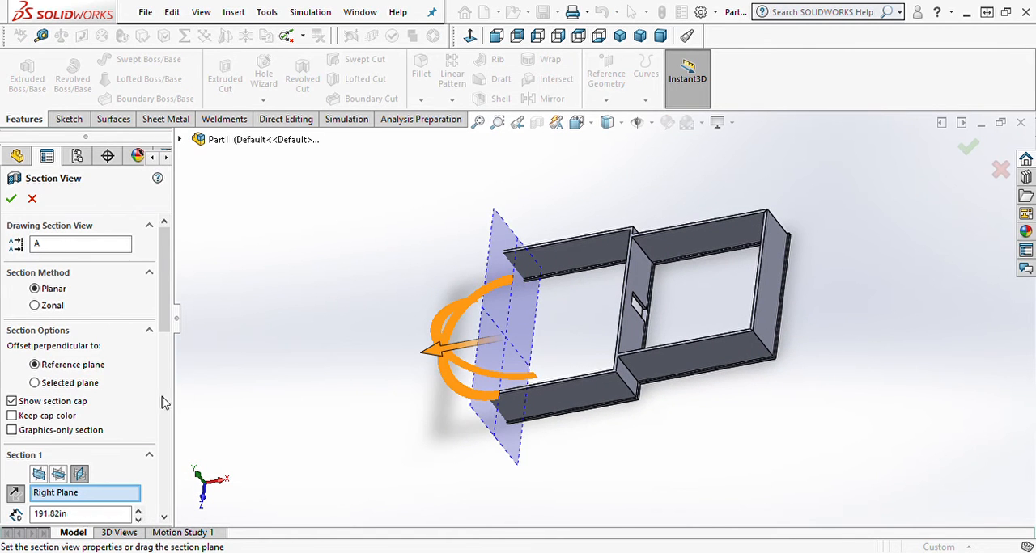
pyautogui.click(15, 494)
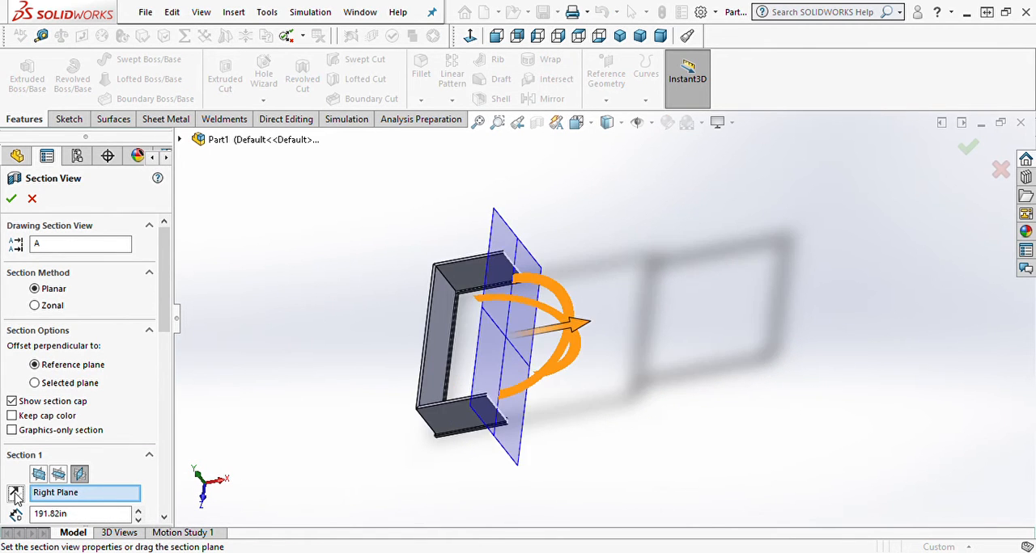
pyautogui.click(9, 199)
# Step: Start a new sketch on the inner face of the larger room's end wall, viewed squarely
pyautogui.moveTo(145, 250); pyautogui.dragTo(659, 325, button='middle')
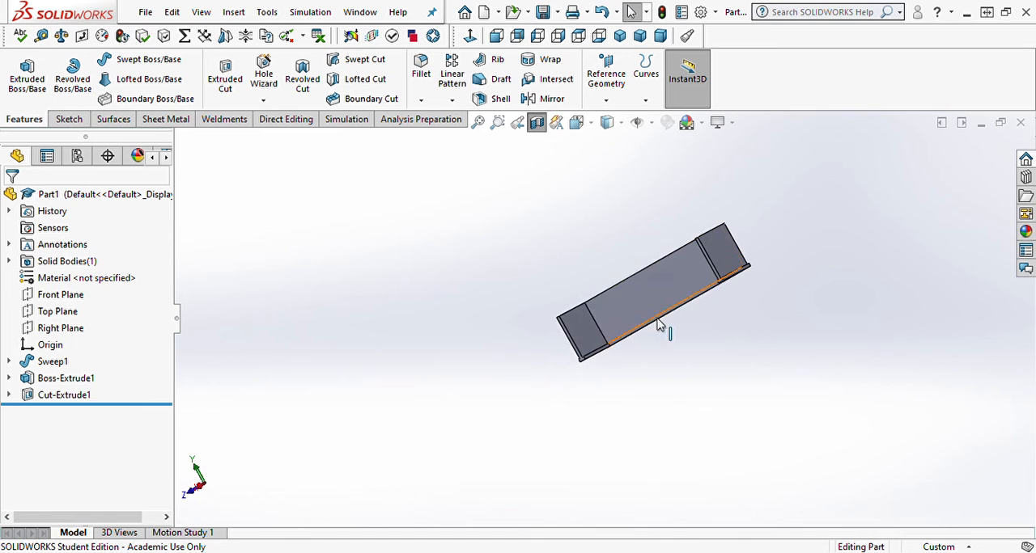
pyautogui.click(646, 302)
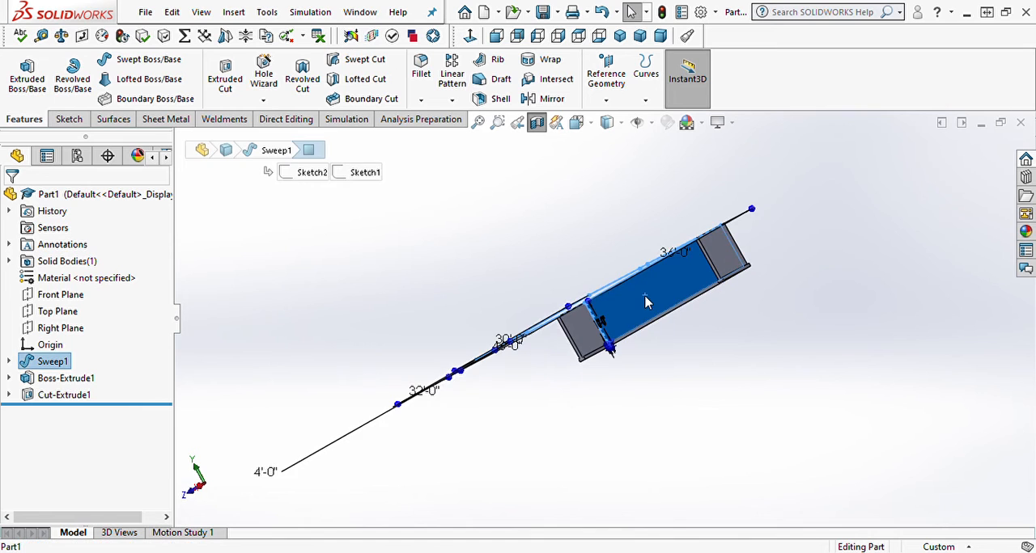
pyautogui.click(471, 37)
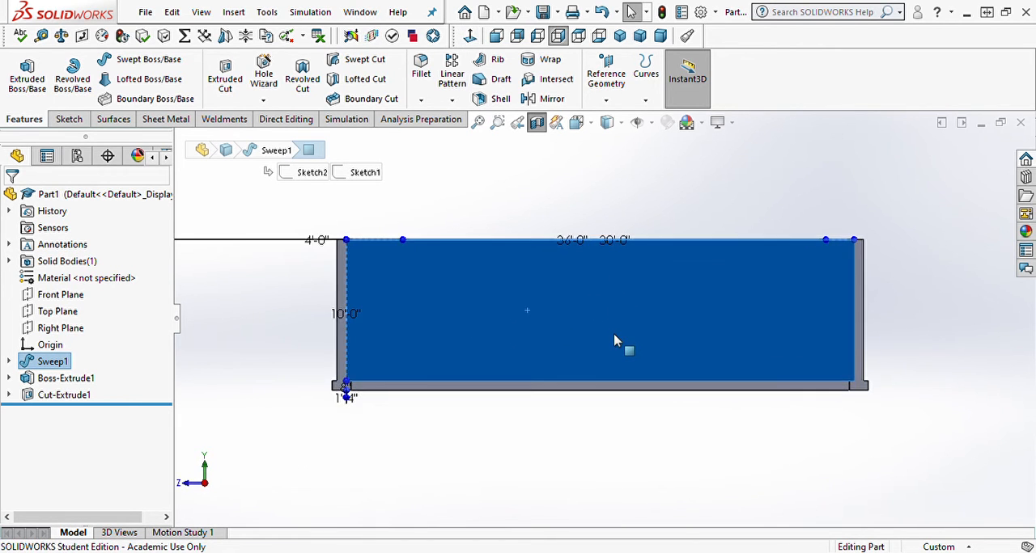
pyautogui.scroll(2, 595, 390)
pyautogui.click(594, 399)
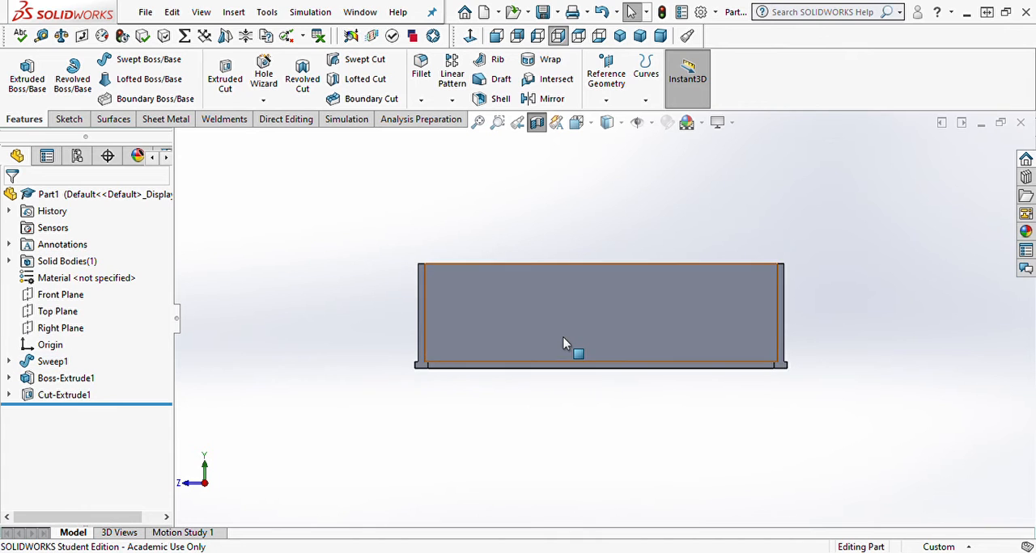
pyautogui.click(567, 343)
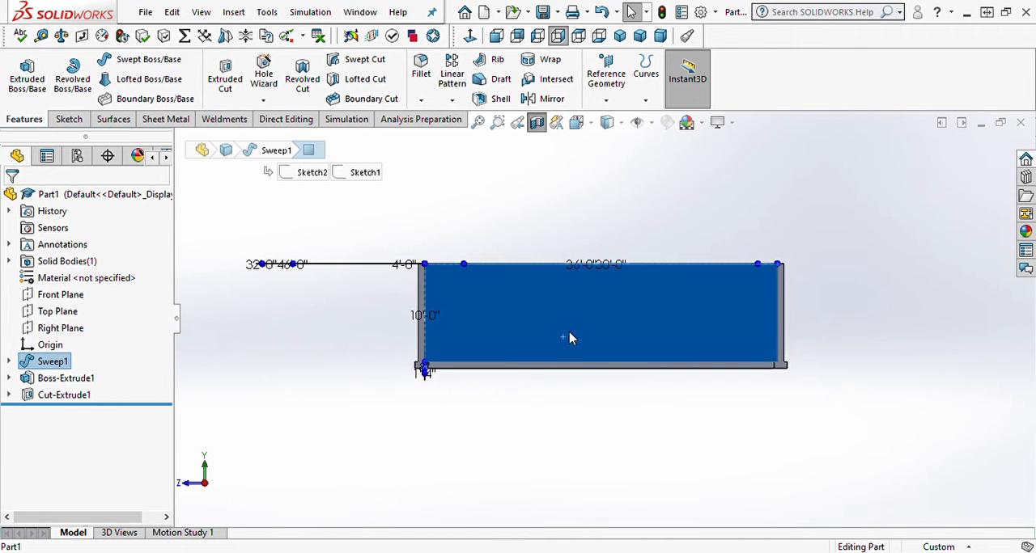
pyautogui.click(625, 299)
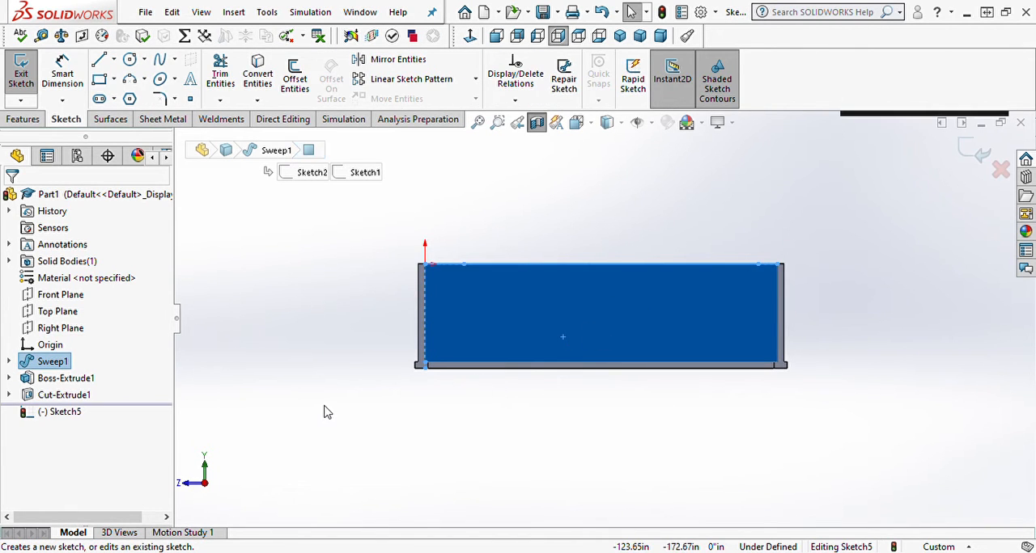
# Step: Sketch a rectangle about 17.72 in high along the end wall's bottom edge, spanning the full 36'-0" between the side walls
pyautogui.scroll(-9, 411, 387)
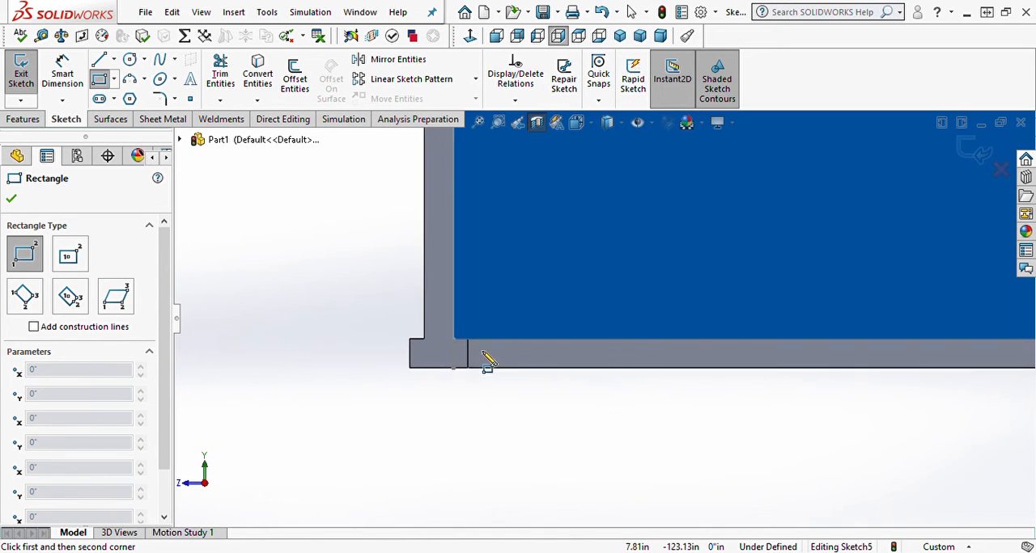
pyautogui.click(457, 331)
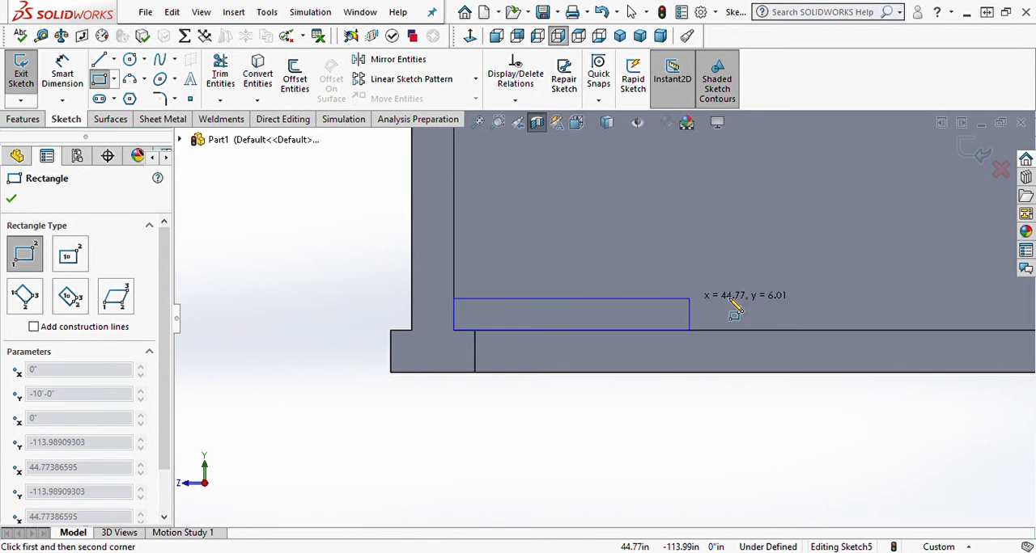
pyautogui.scroll(2, 689, 298)
pyautogui.scroll(4, 824, 312)
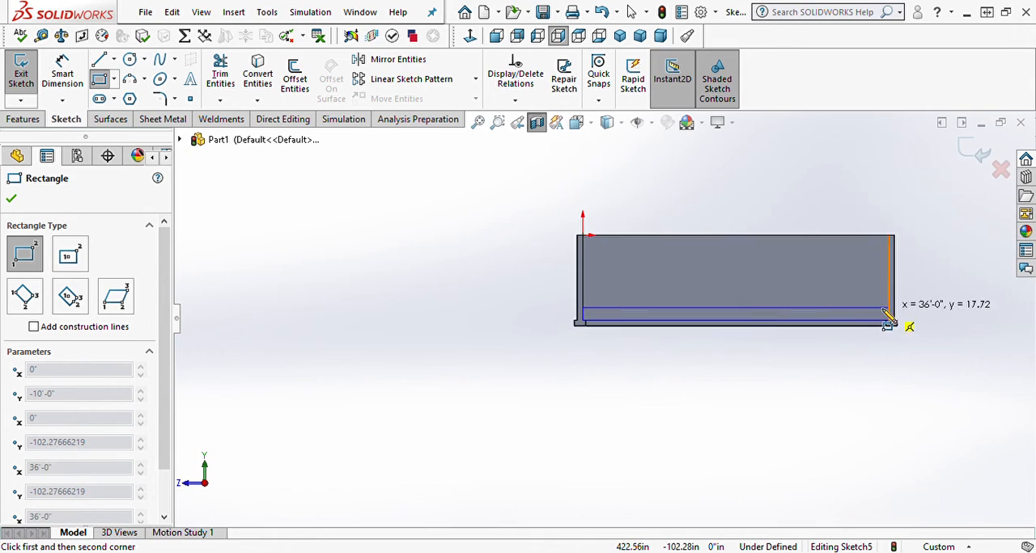
pyautogui.click(889, 311)
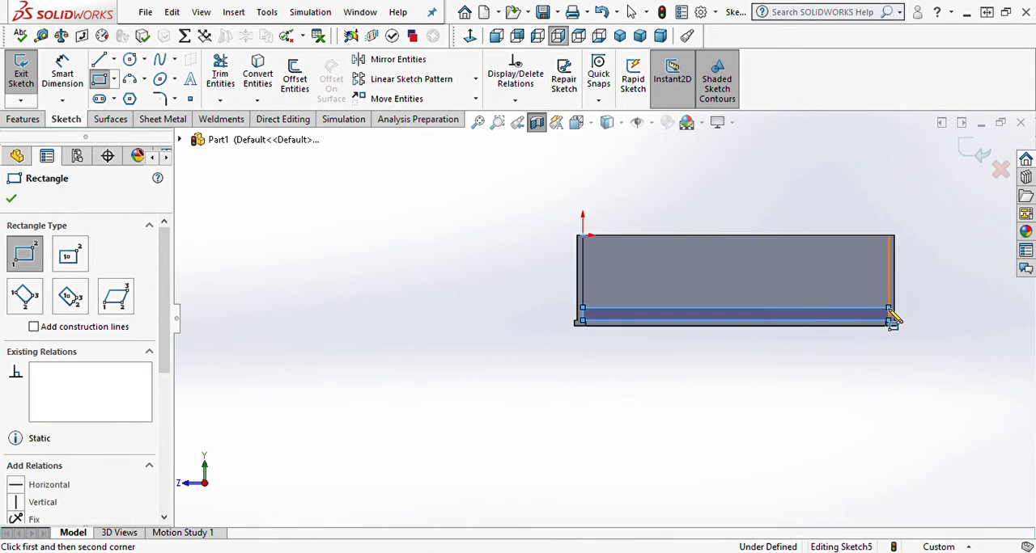
pyautogui.press('Escape')
# Step: Set the height of the rectangle along the wall's bottom edge to 4"
pyautogui.moveTo(857, 392); pyautogui.dragTo(857, 357, button='right')
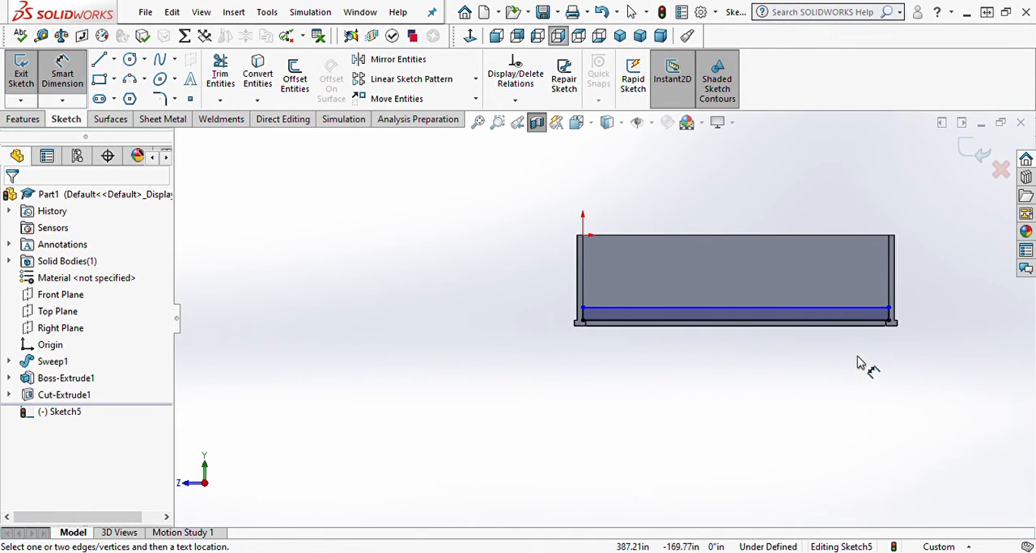
pyautogui.scroll(-5, 858, 330)
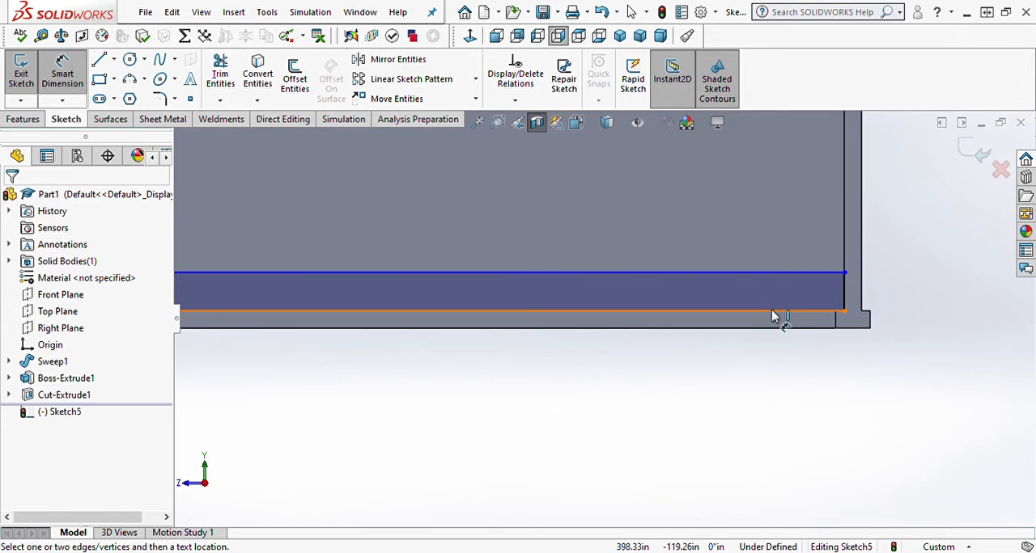
pyautogui.click(777, 311)
pyautogui.click(785, 275)
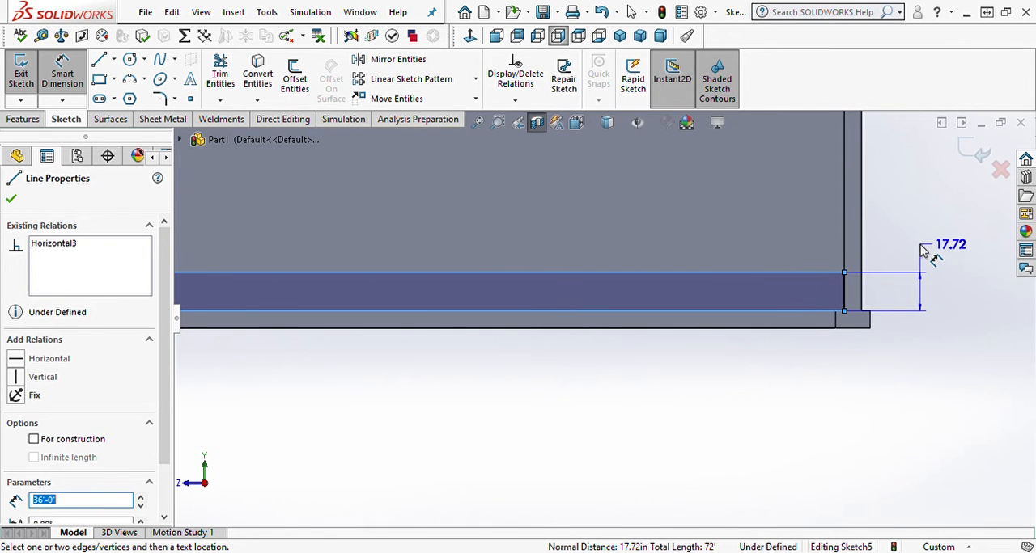
pyautogui.click(922, 251)
pyautogui.write('4')
pyautogui.press('Return')
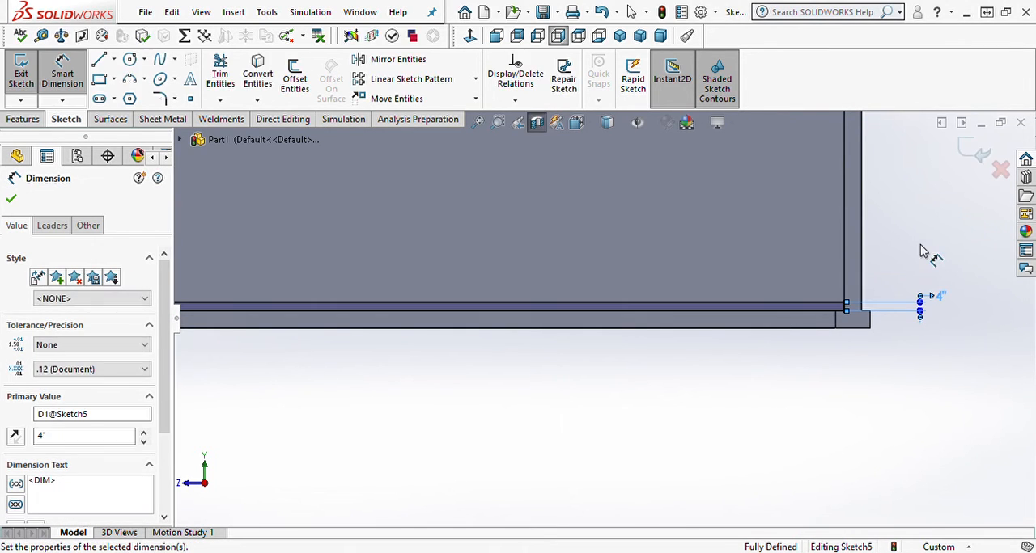
# Step: Turn off the section view and extrude the rectangle Up To Next with merged result, forming a floor slab through both rooms
pyautogui.press('f')
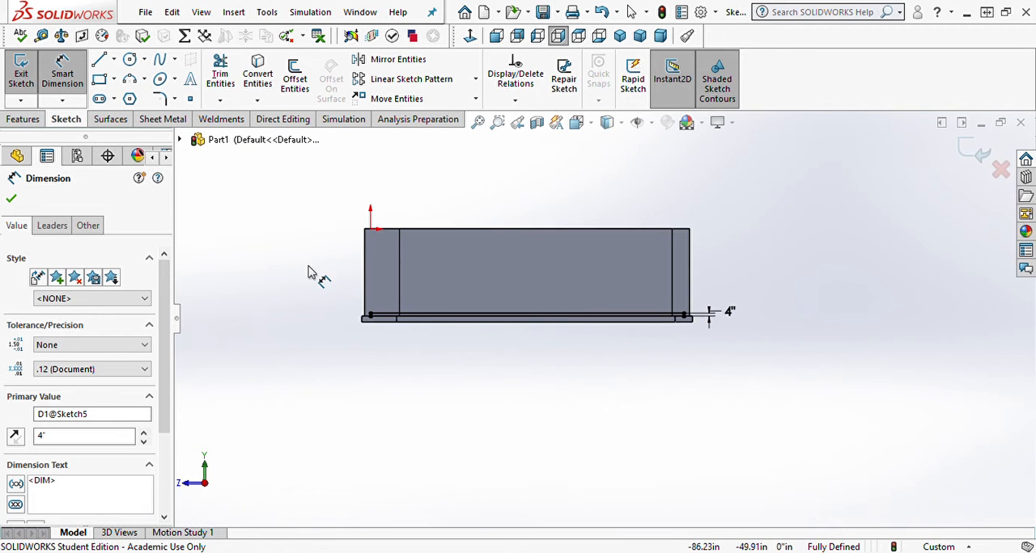
pyautogui.hotkey('ctrl', '7')
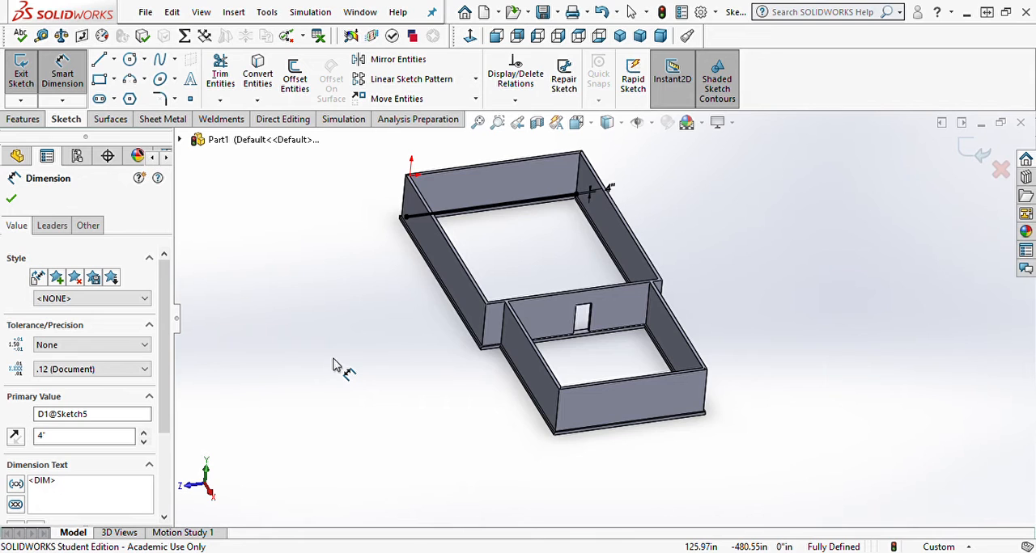
pyautogui.click(23, 118)
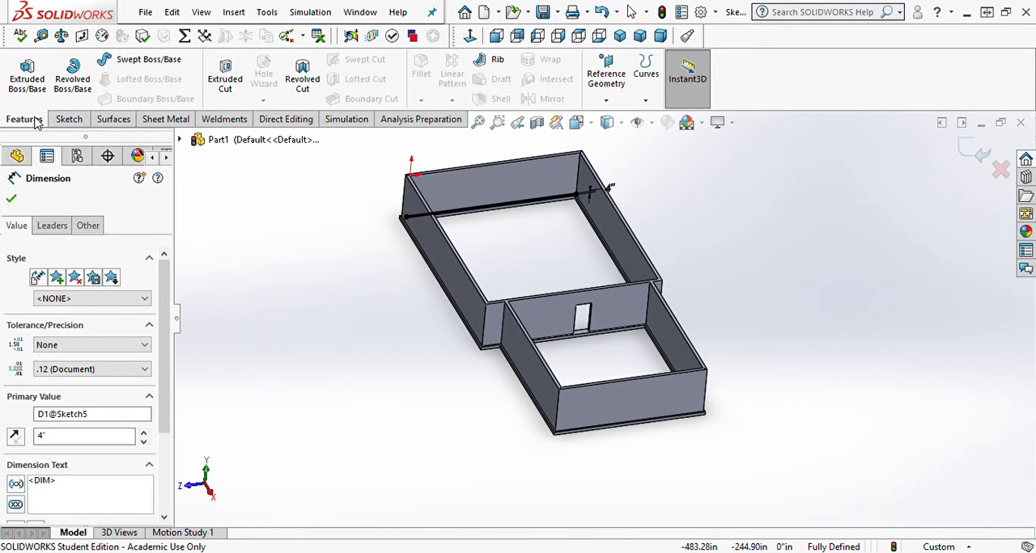
pyautogui.click(27, 74)
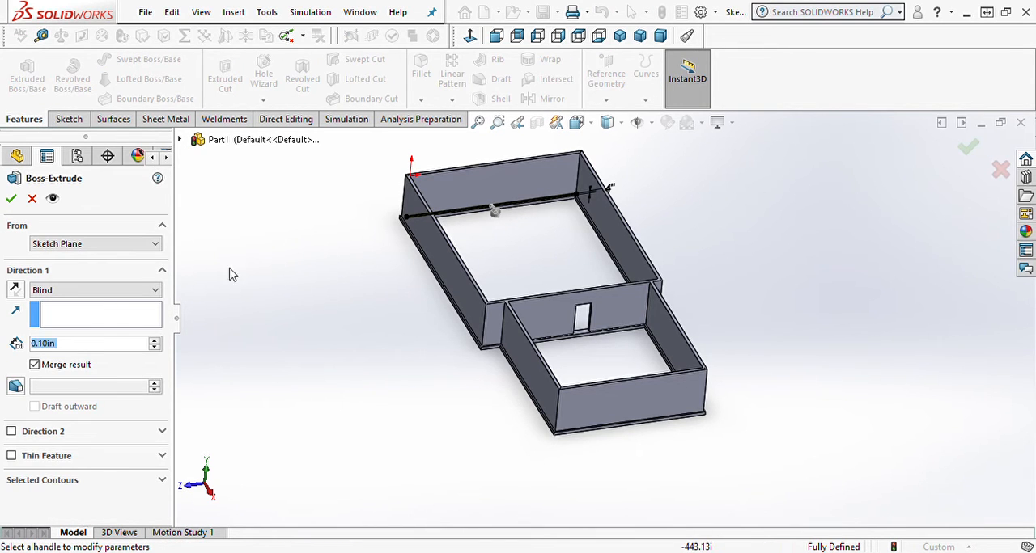
pyautogui.click(113, 325)
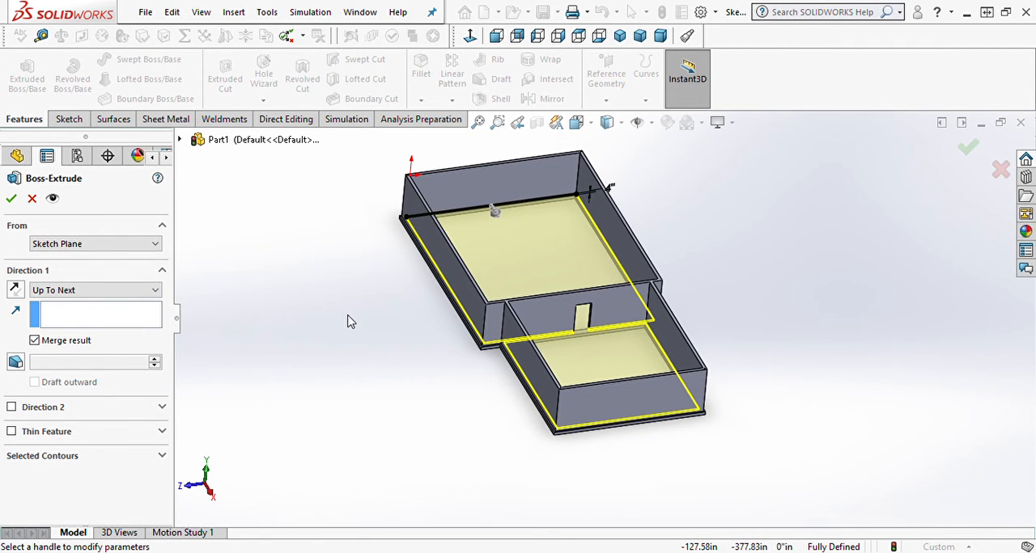
pyautogui.moveTo(347, 322); pyautogui.dragTo(327, 395, button='middle')
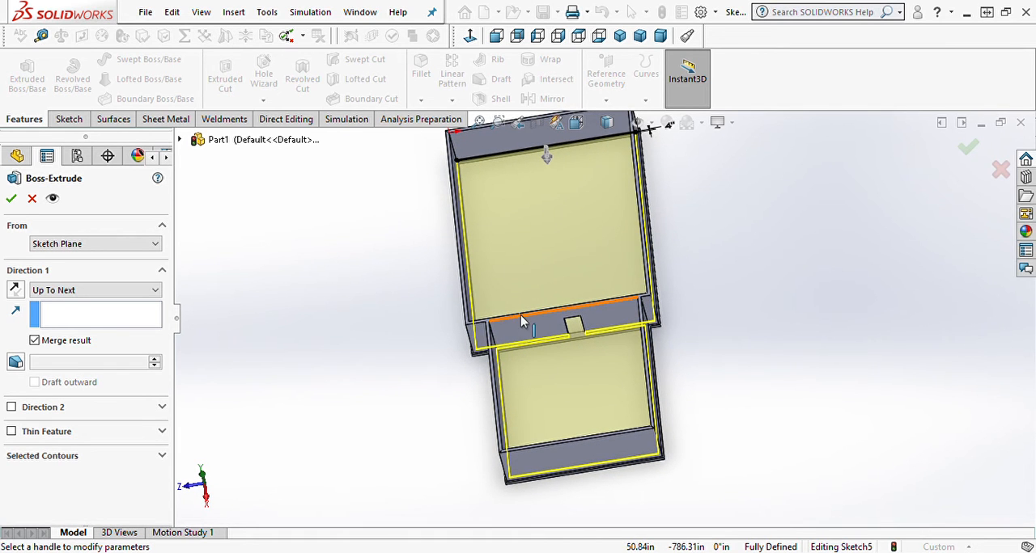
pyautogui.moveTo(589, 448); pyautogui.dragTo(623, 503, button='middle')
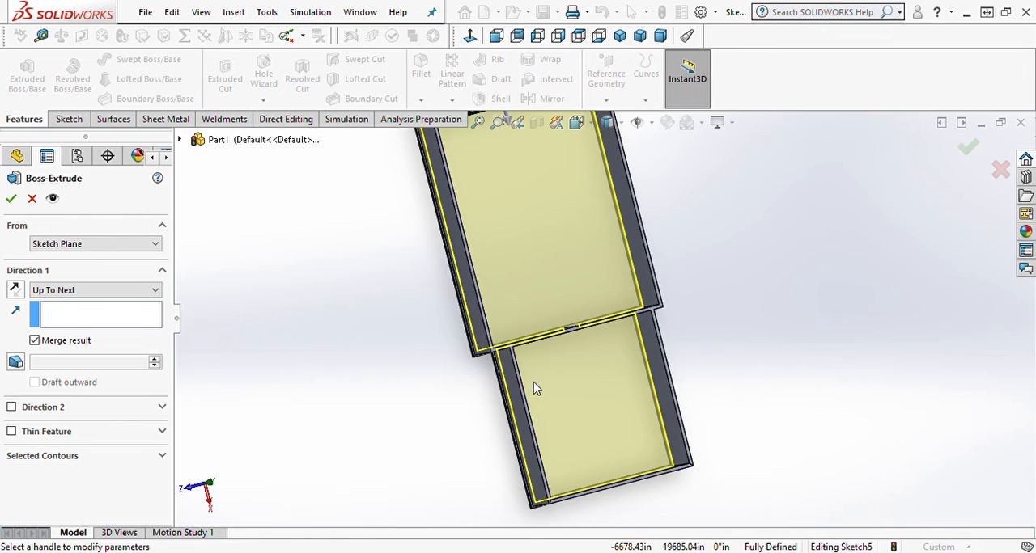
pyautogui.moveTo(534, 386); pyautogui.dragTo(506, 438, button='middle')
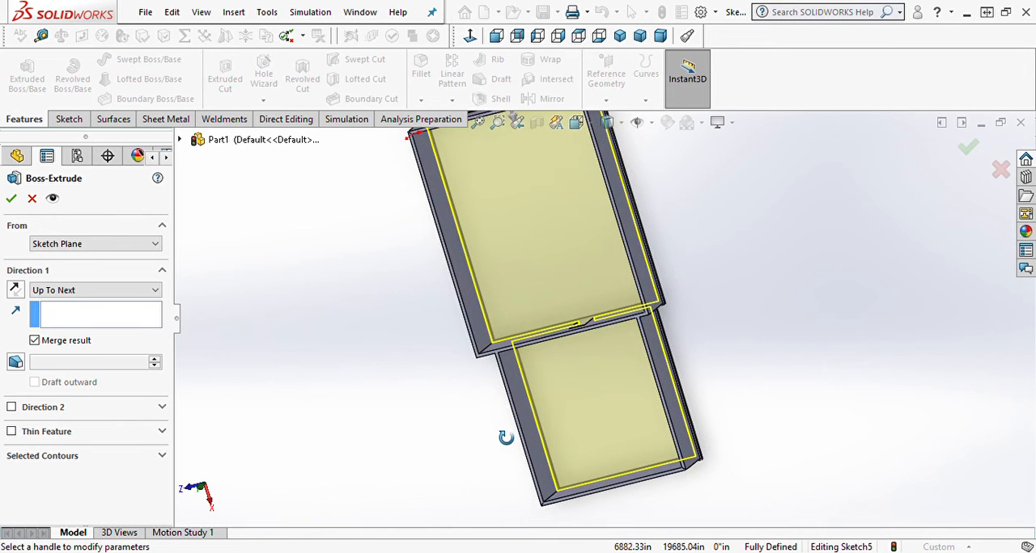
pyautogui.click(11, 198)
# Step: Start a new sketch on the underside of the larger room's floor slab, viewed squarely from below
pyautogui.moveTo(328, 398); pyautogui.dragTo(396, 284, button='middle')
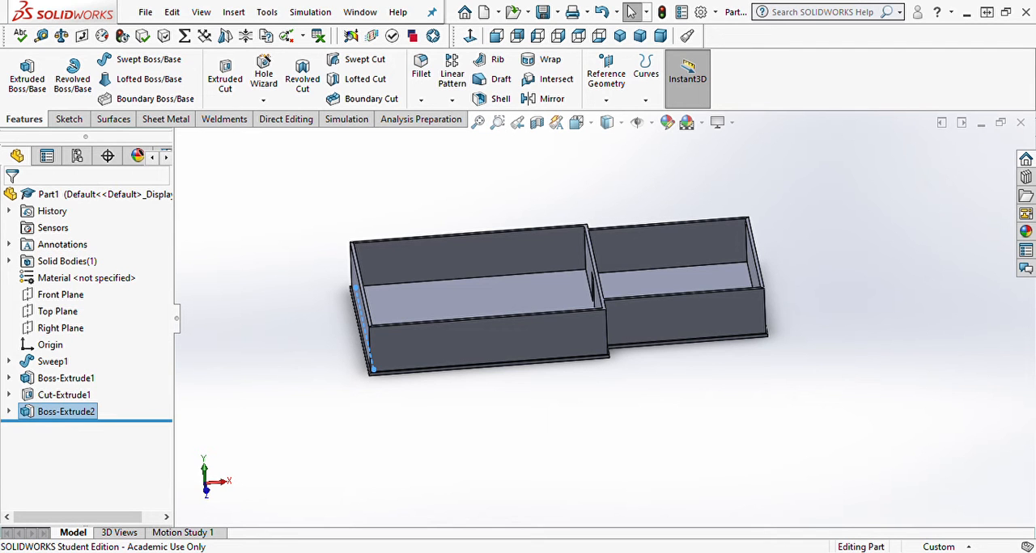
pyautogui.moveTo(538, 322); pyautogui.dragTo(523, 224, button='middle')
pyautogui.click(513, 310)
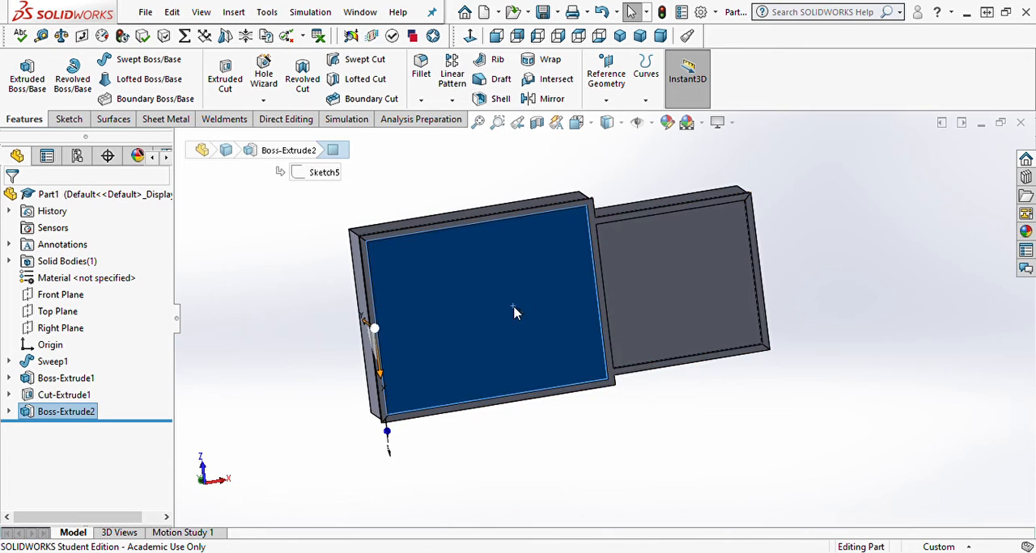
pyautogui.click(471, 37)
pyautogui.click(248, 341)
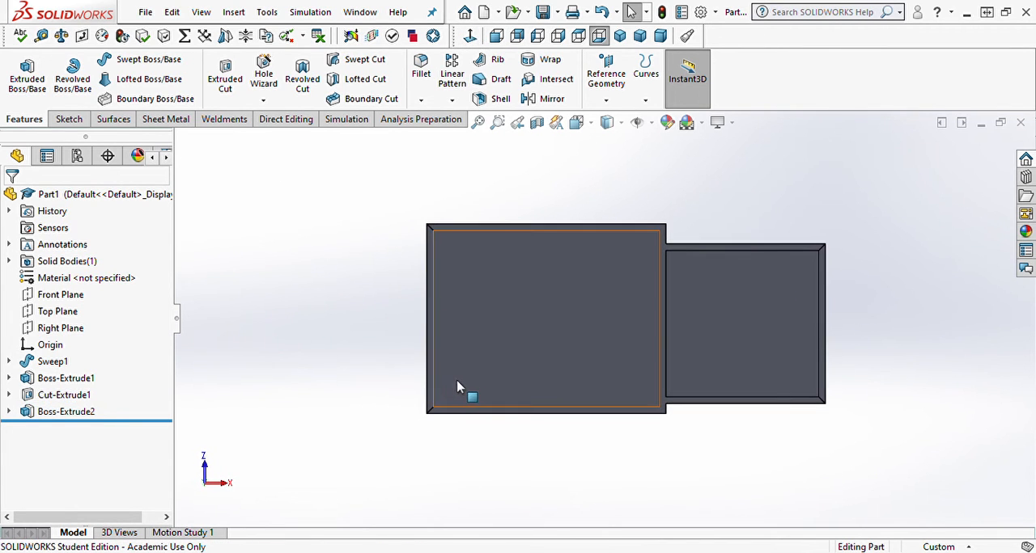
pyautogui.click(463, 388)
pyautogui.click(540, 339)
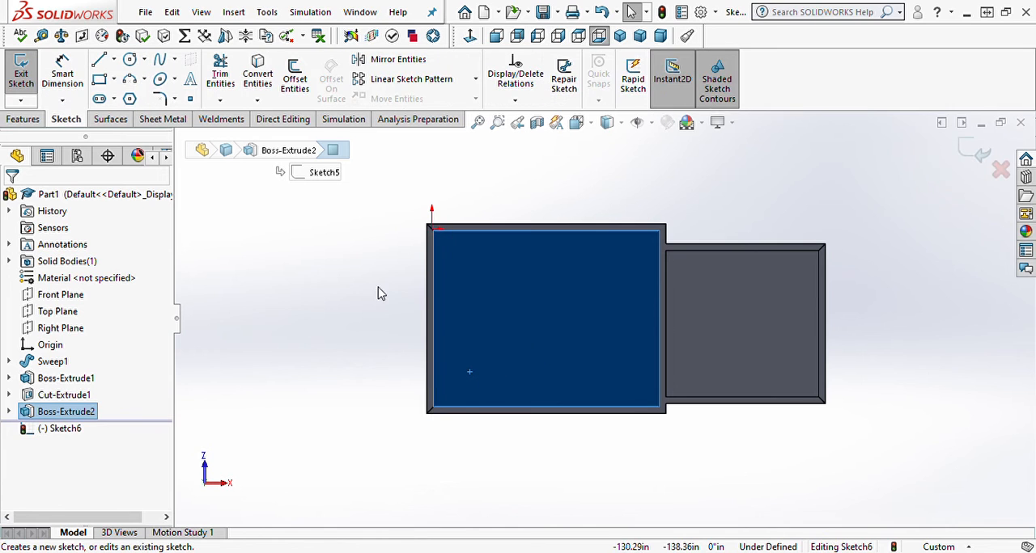
# Step: Draw a horizontal centerline about 727 in long from inside the larger room into the smaller room
pyautogui.click(349, 287)
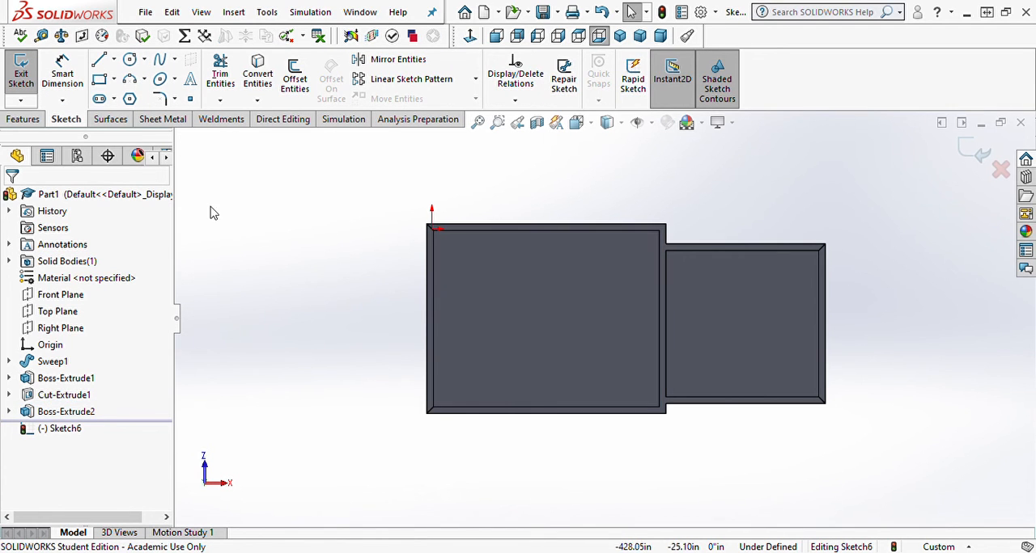
pyautogui.click(114, 64)
pyautogui.click(133, 97)
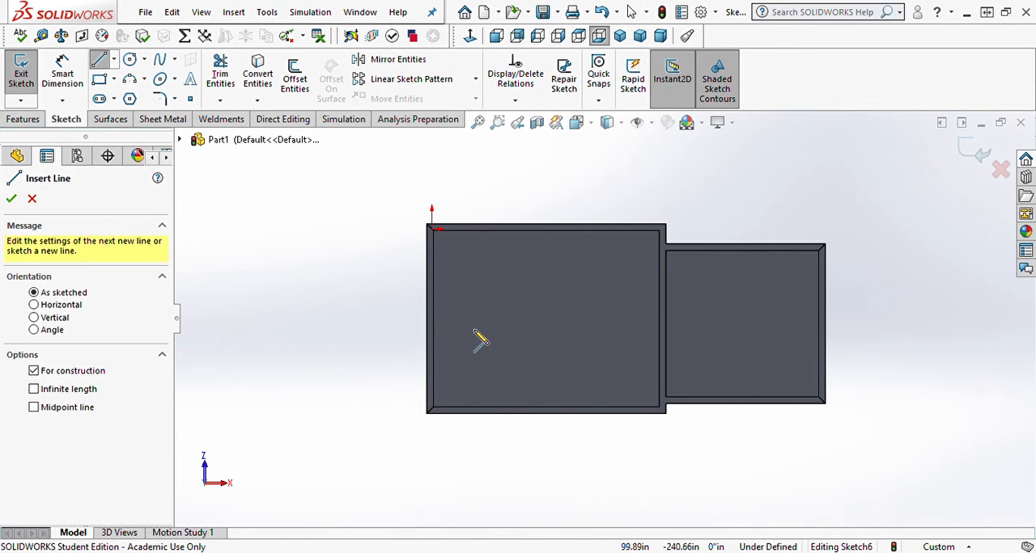
pyautogui.click(474, 330)
pyautogui.click(776, 330)
# Step: Set the centerline's distance from the larger room's lower outer footer edge to 18'-0"
pyautogui.click(63, 74)
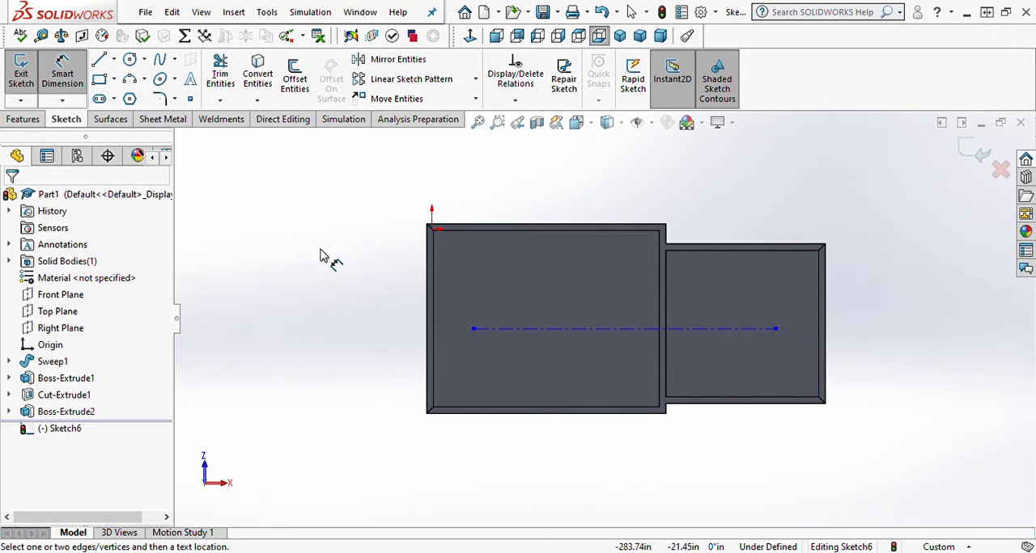
pyautogui.click(501, 330)
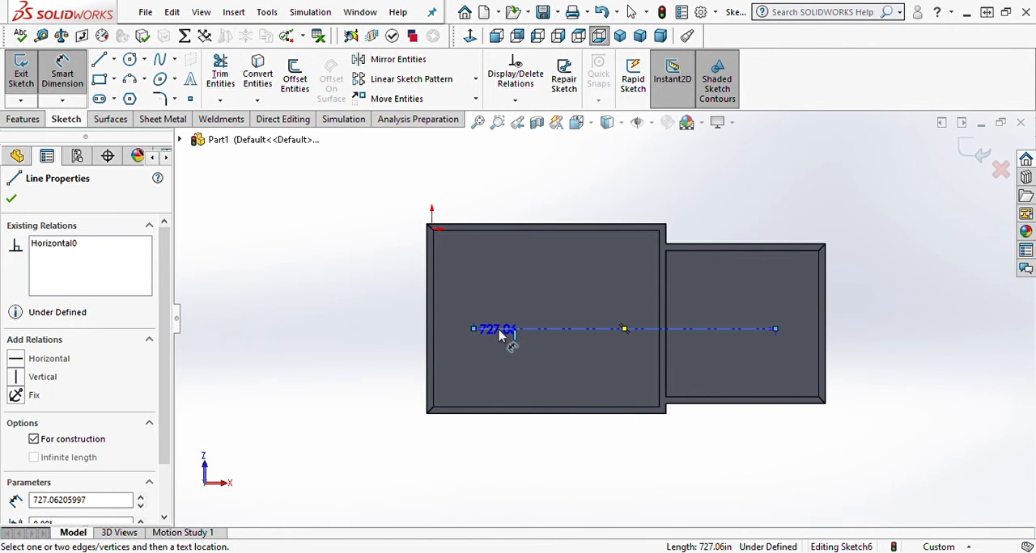
pyautogui.click(453, 413)
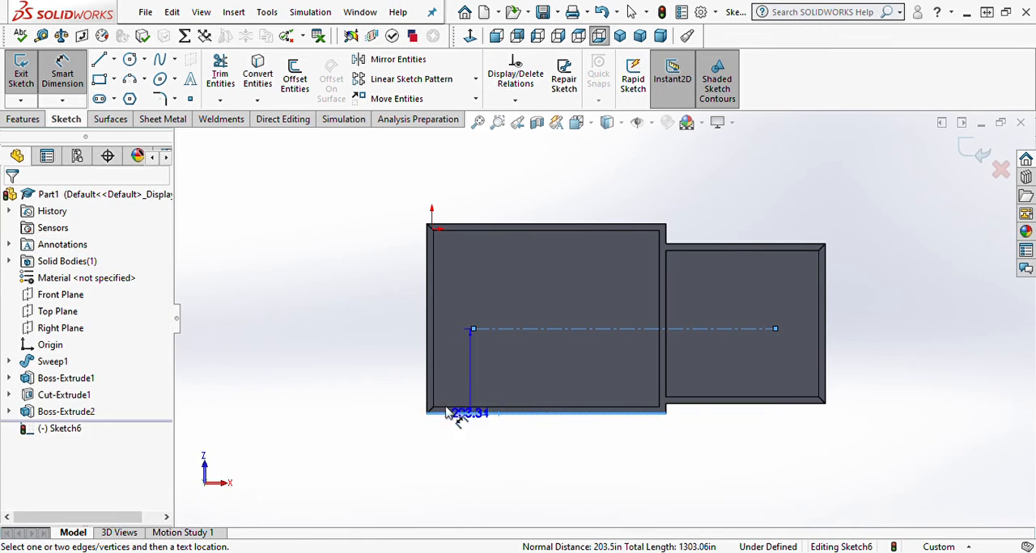
pyautogui.click(343, 381)
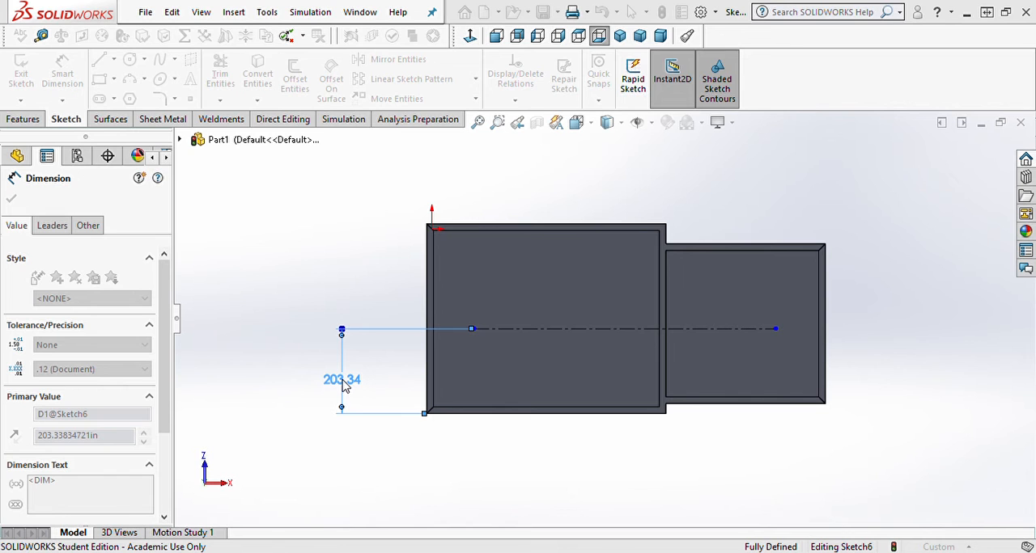
pyautogui.press('Return')
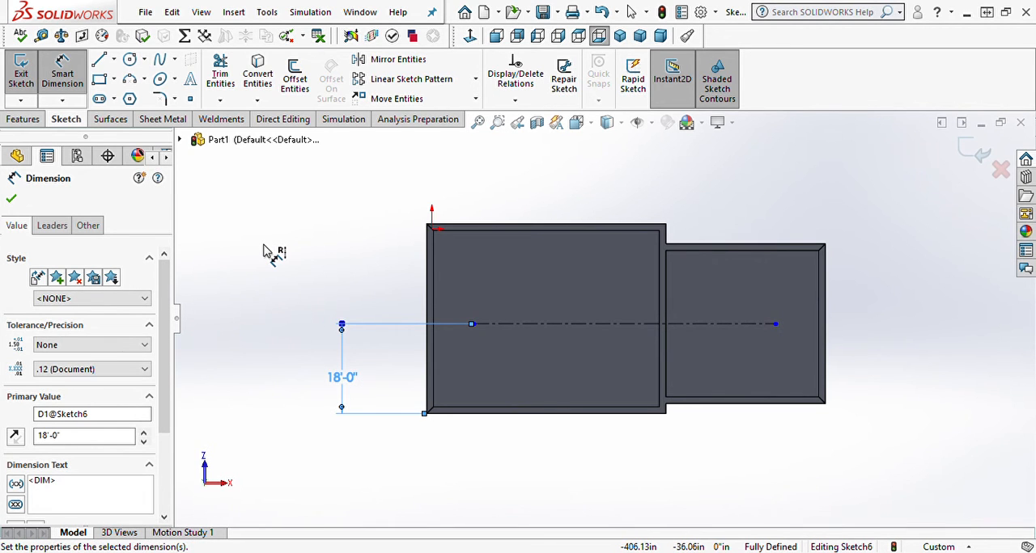
pyautogui.press('Escape')
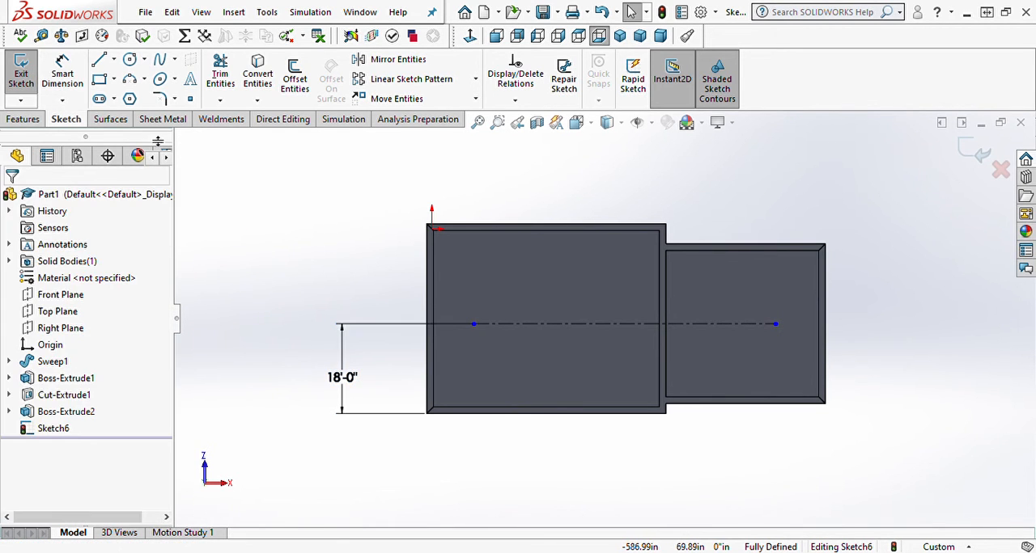
# Step: Draw a small rectangle about 71 in wide straddling the centerline within the larger room's slab
pyautogui.click(101, 83)
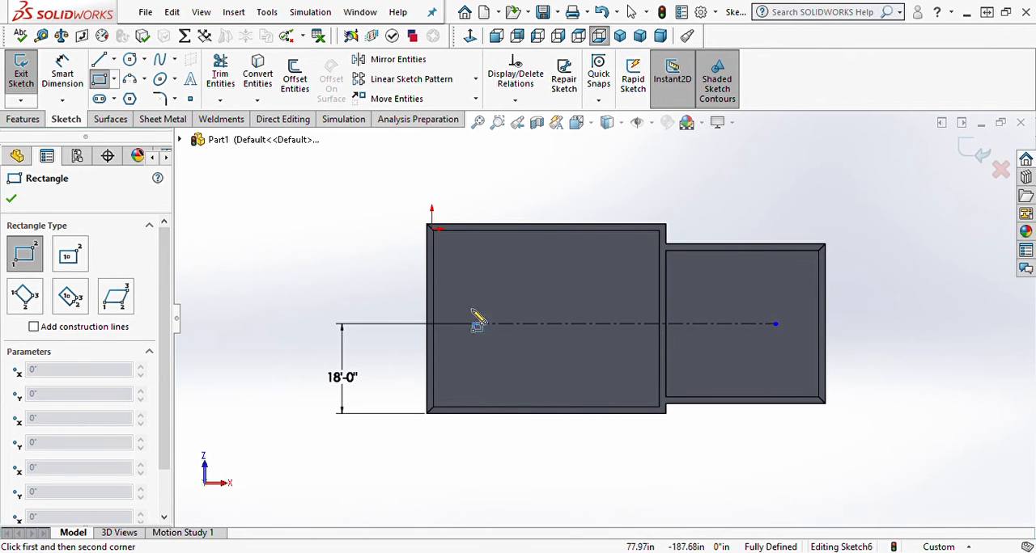
pyautogui.click(511, 312)
pyautogui.click(541, 335)
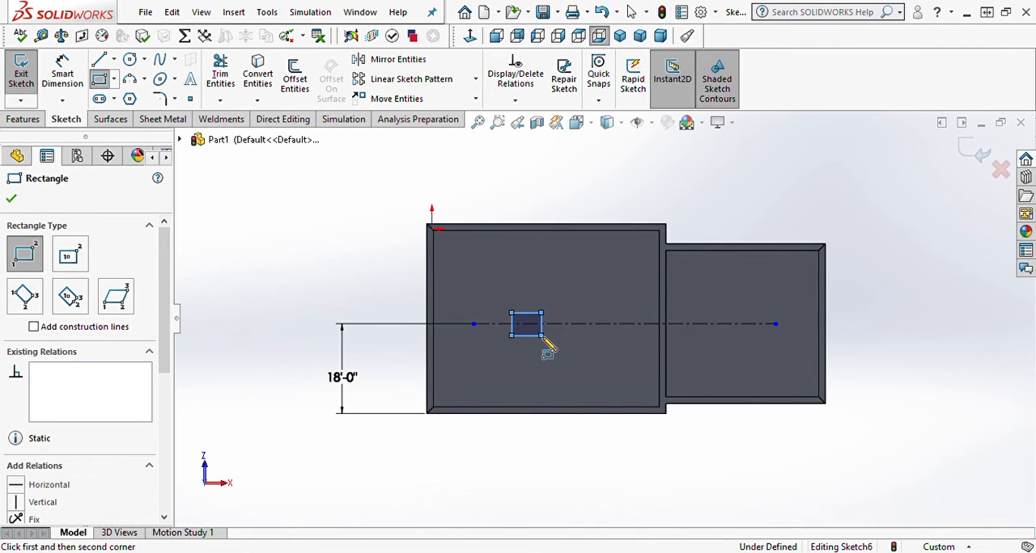
# Step: Set the small rectangle's width to 3'-0"
pyautogui.moveTo(516, 483); pyautogui.dragTo(522, 430, button='right')
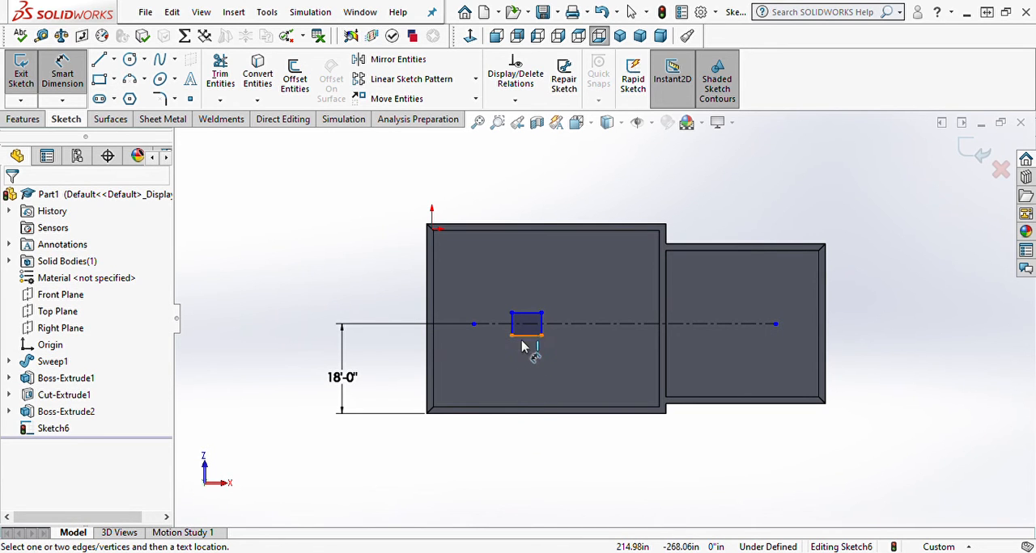
pyautogui.click(526, 335)
pyautogui.click(540, 280)
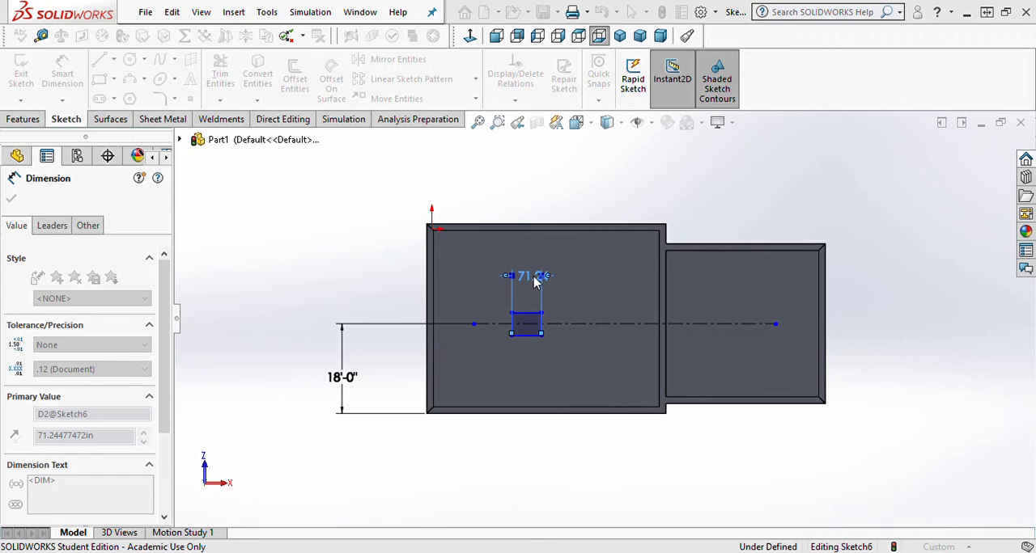
pyautogui.press('Return')
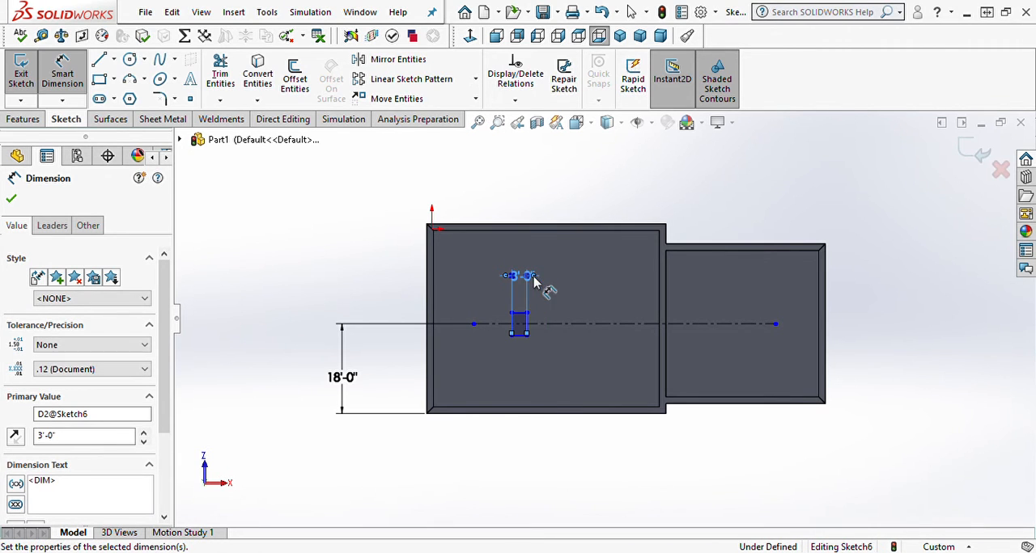
pyautogui.scroll(-6, 524, 350)
pyautogui.press('Escape')
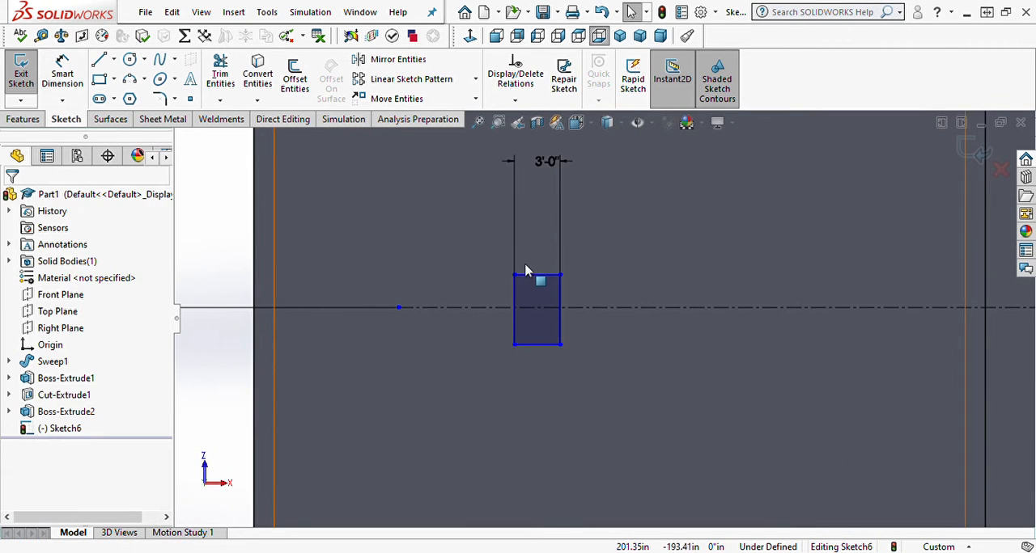
# Step: Make the small rectangle's upper and left sides equal in length
pyautogui.click(534, 276)
pyautogui.keyDown('ctrl'); pyautogui.click(515, 293); pyautogui.keyUp('ctrl')
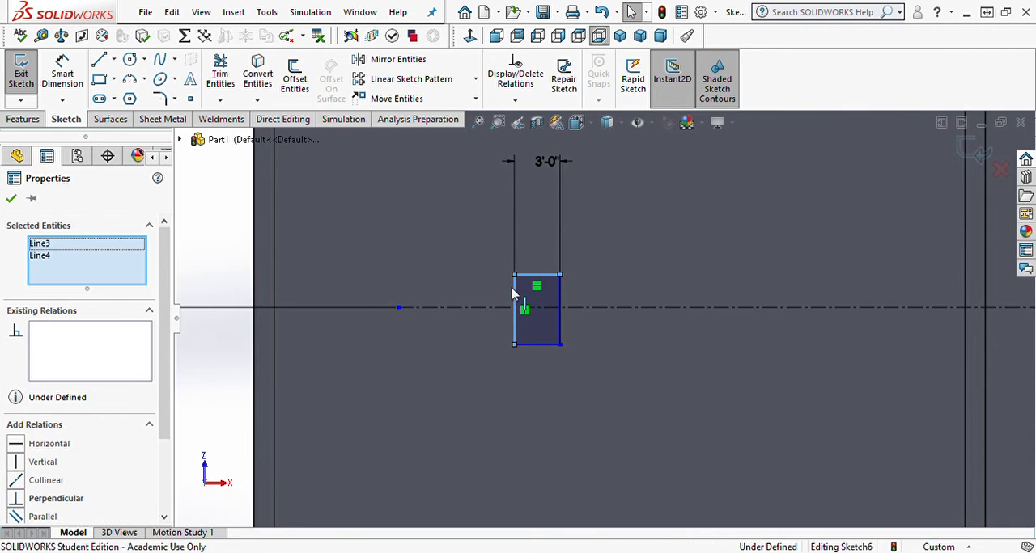
pyautogui.click(666, 228)
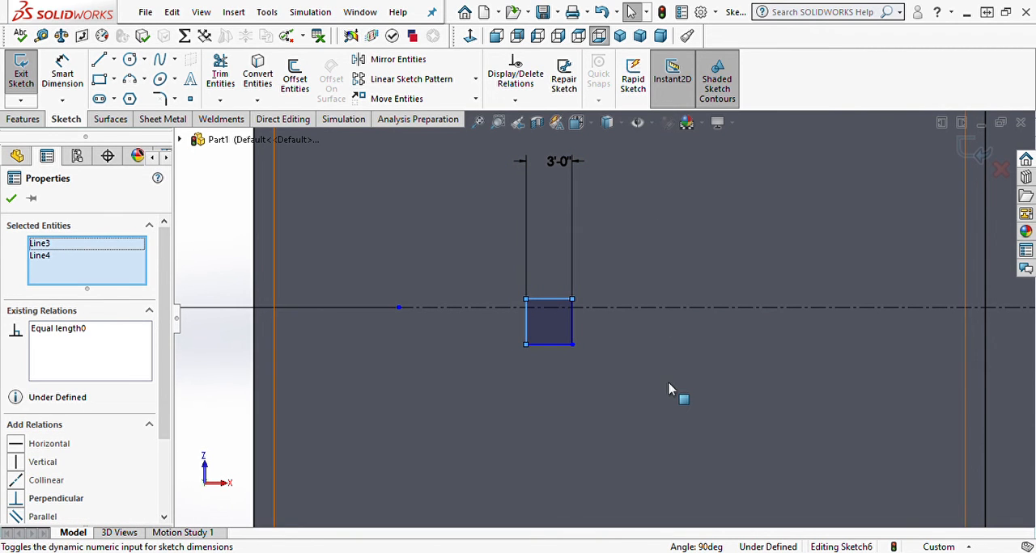
pyautogui.click(661, 385)
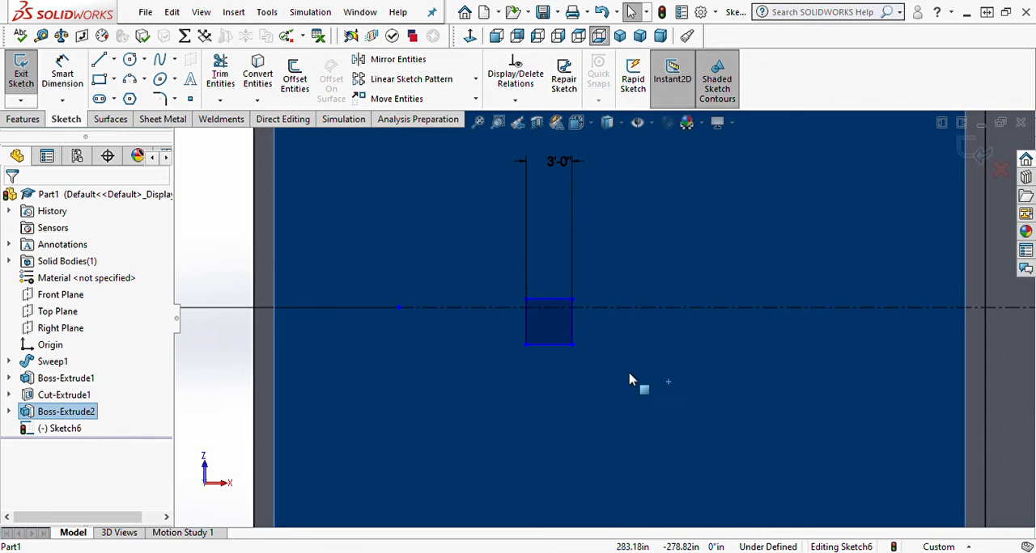
pyautogui.press('Escape')
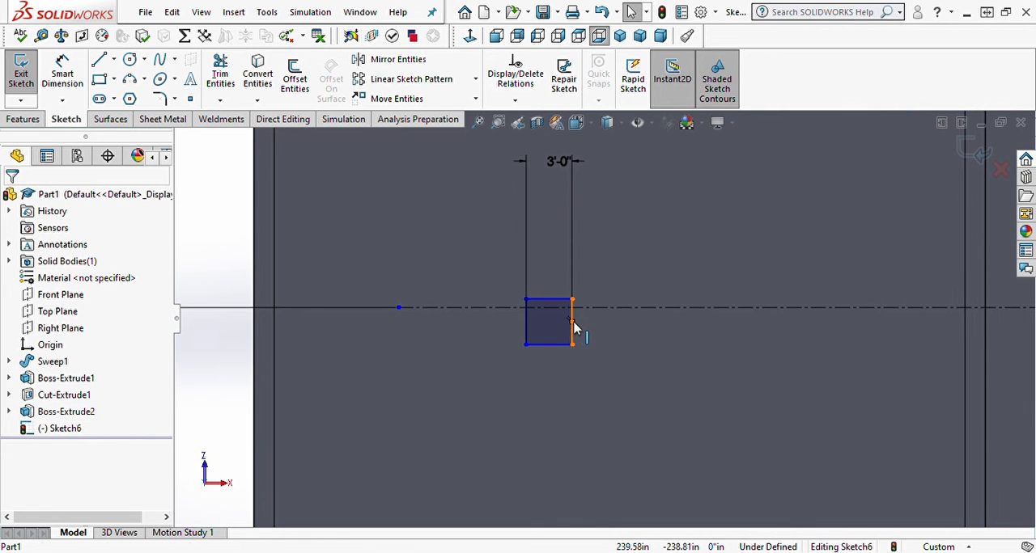
# Step: Center the small square on the centerline by making its right side's midpoint coincident with the centerline
pyautogui.click(573, 325)
pyautogui.keyDown('ctrl'); pyautogui.click(597, 310); pyautogui.keyUp('ctrl')
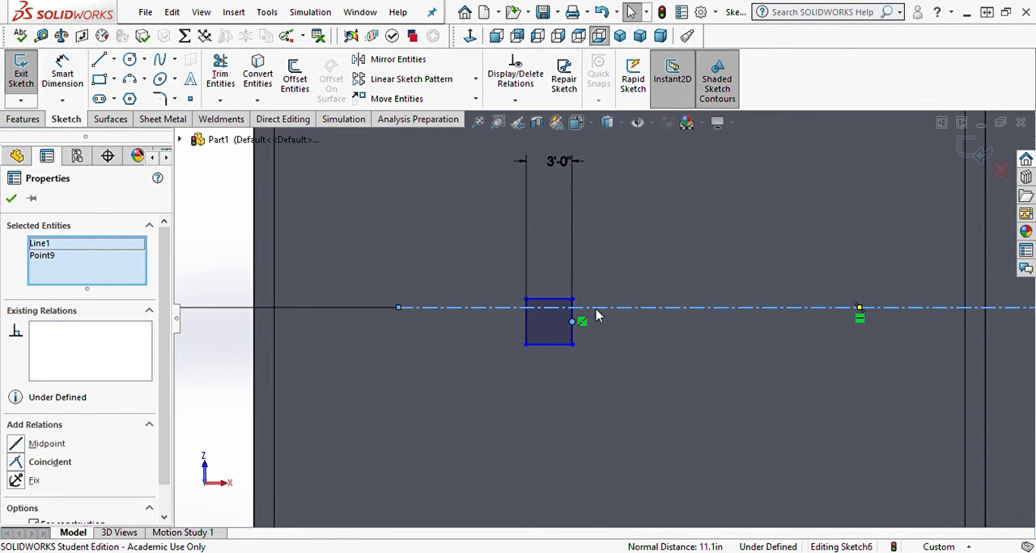
pyautogui.click(668, 275)
pyautogui.click(682, 337)
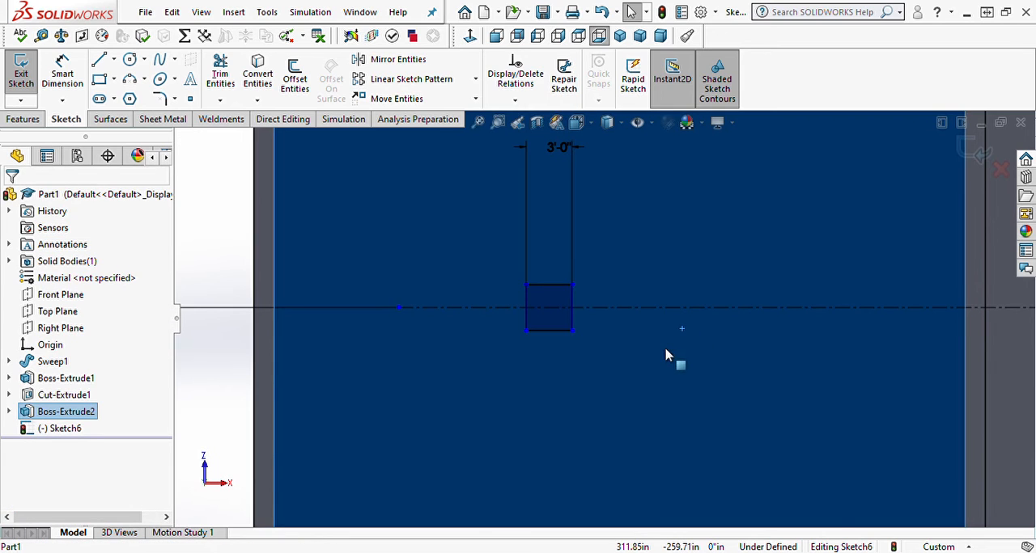
pyautogui.scroll(2, 558, 403)
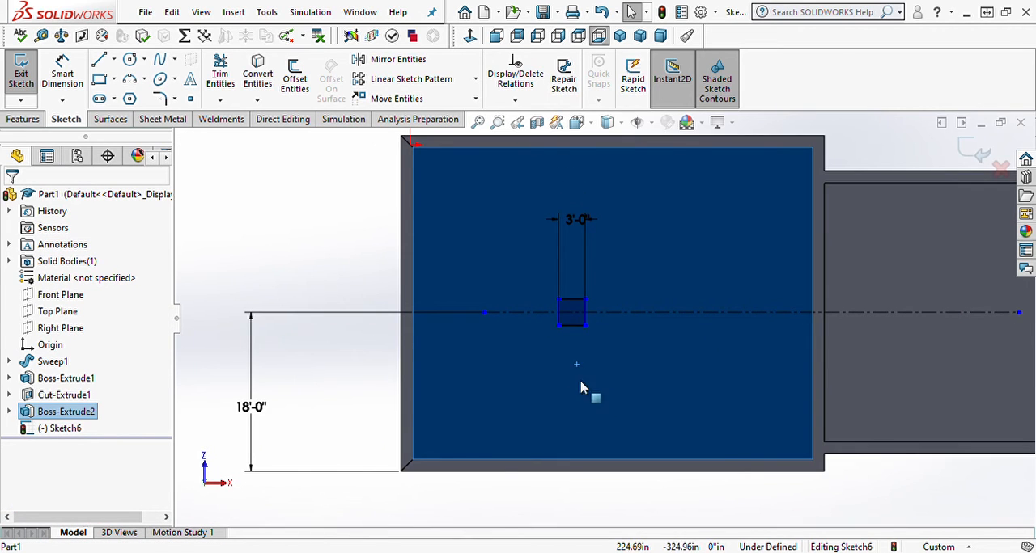
pyautogui.scroll(2, 580, 425)
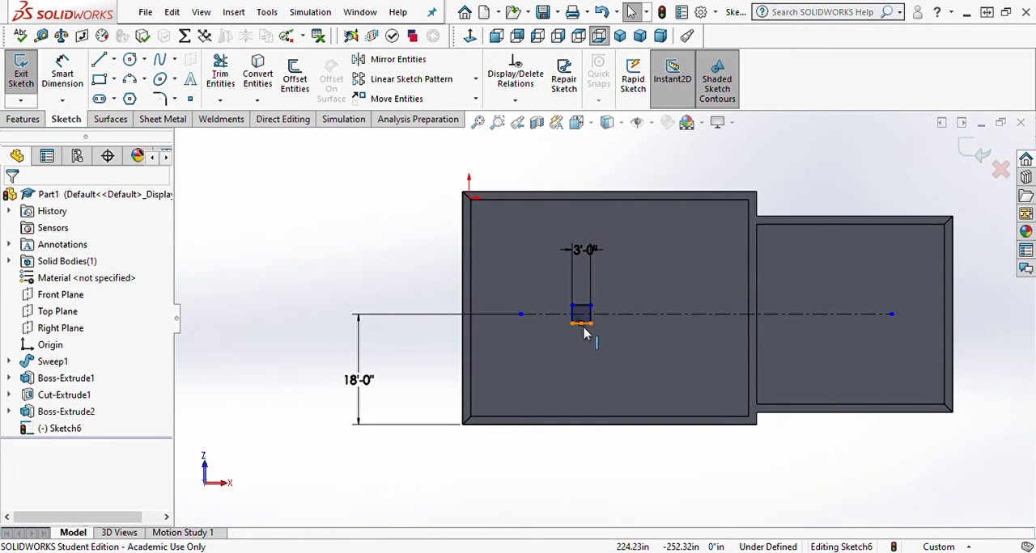
pyautogui.click(584, 327)
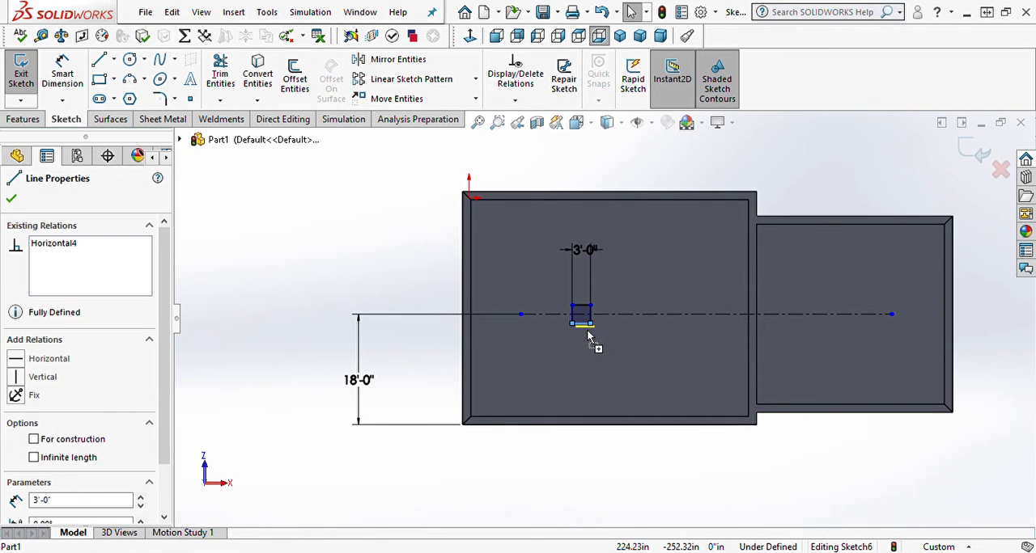
pyautogui.click(564, 475)
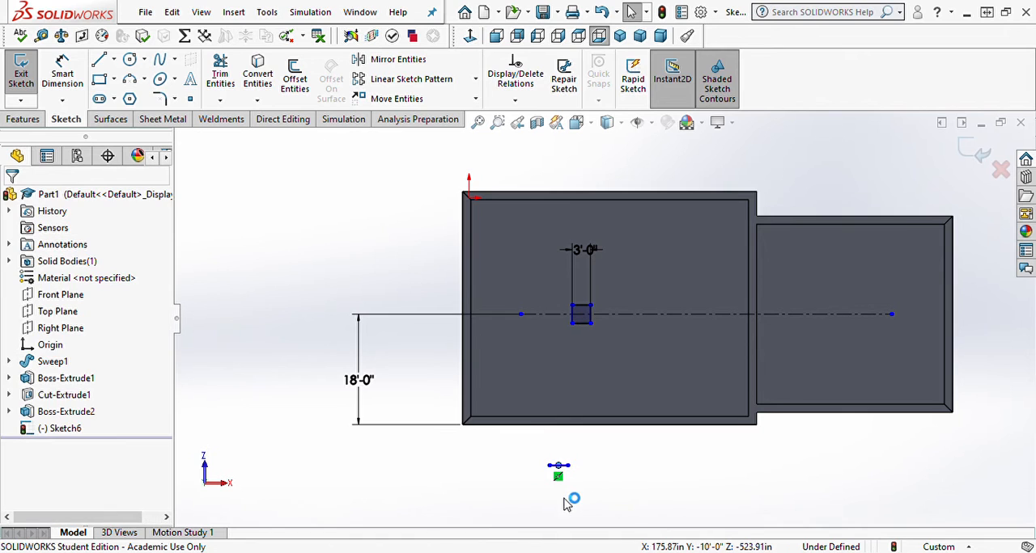
pyautogui.click(220, 73)
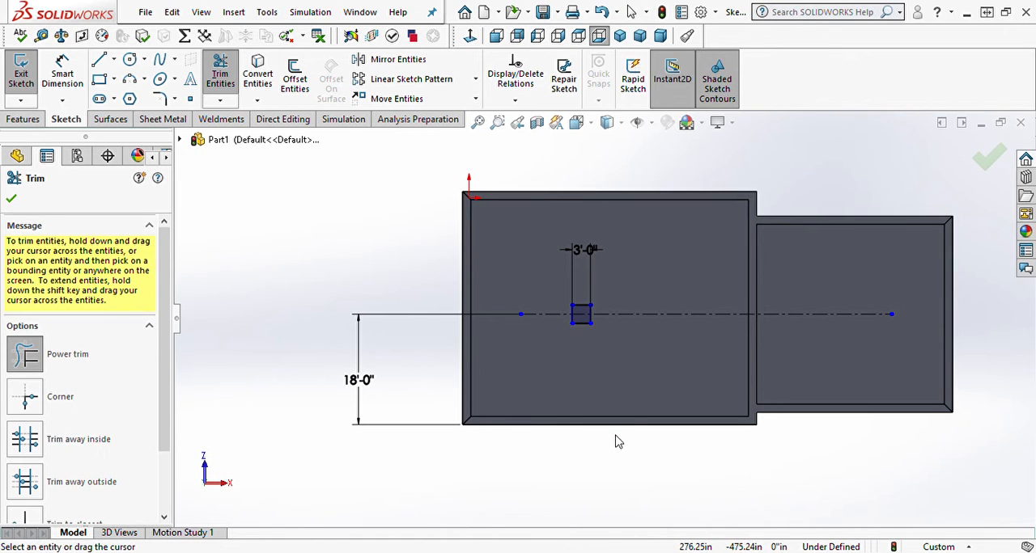
pyautogui.moveTo(632, 283); pyautogui.dragTo(548, 355)
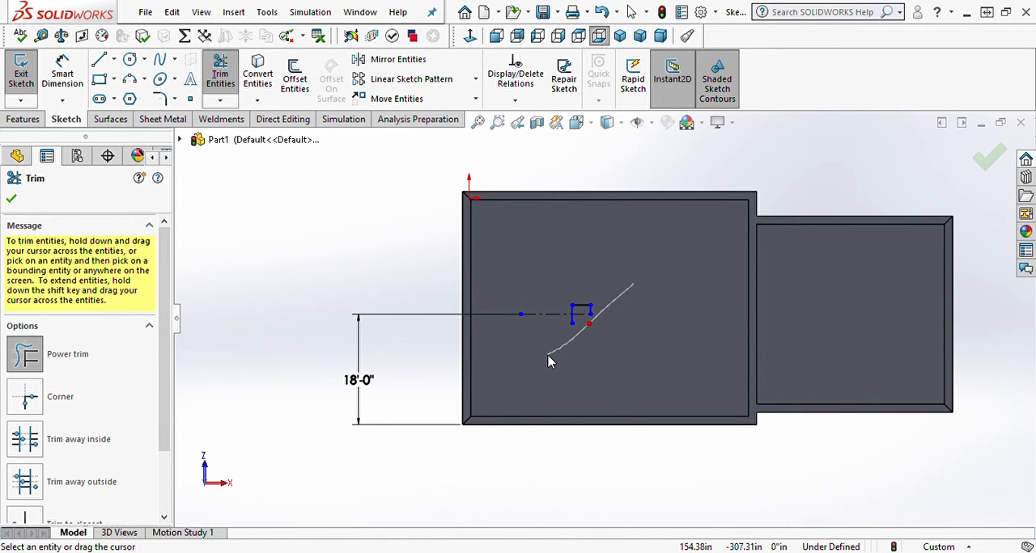
pyautogui.click(601, 14)
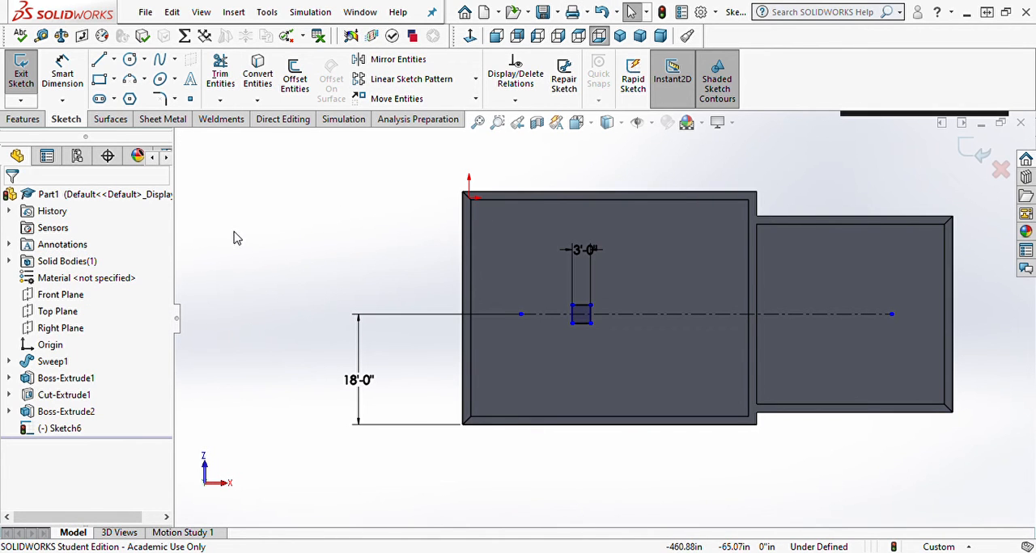
pyautogui.moveTo(624, 275); pyautogui.dragTo(568, 354)
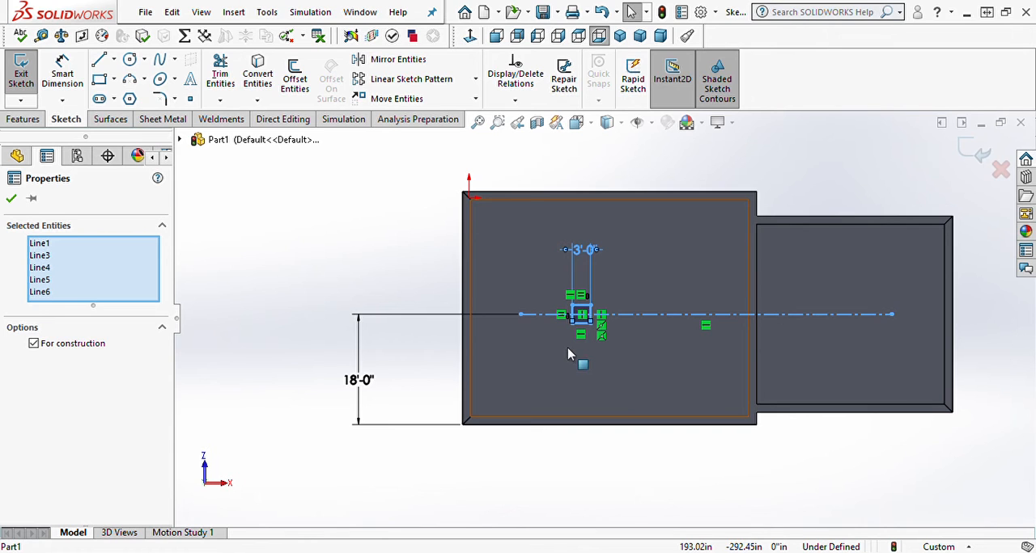
pyautogui.press('Escape')
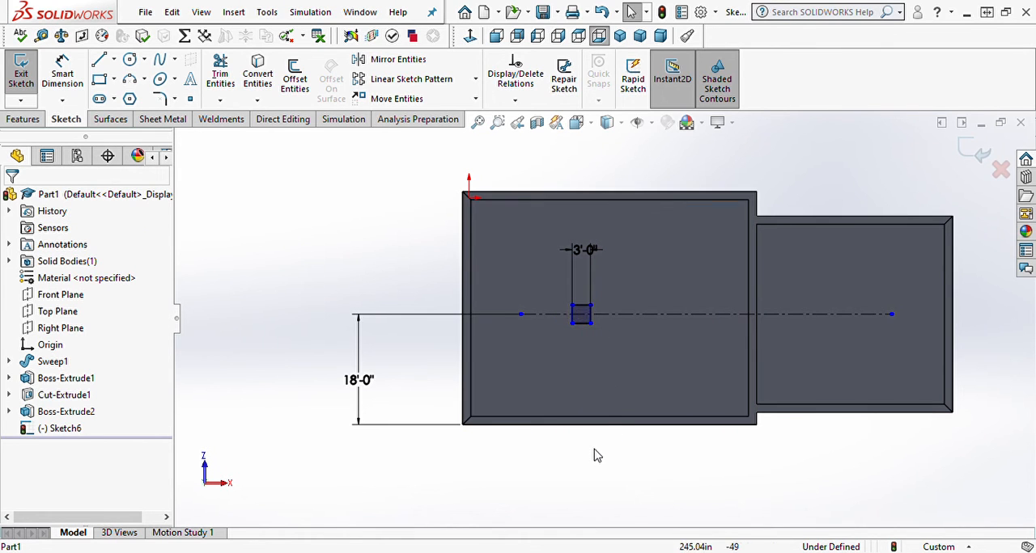
# Step: Draw two rectangles straddling the centerline, one about 33 in by 3'-0" in the larger room and one in the smaller room
pyautogui.moveTo(638, 344); pyautogui.dragTo(645, 407, button='right')
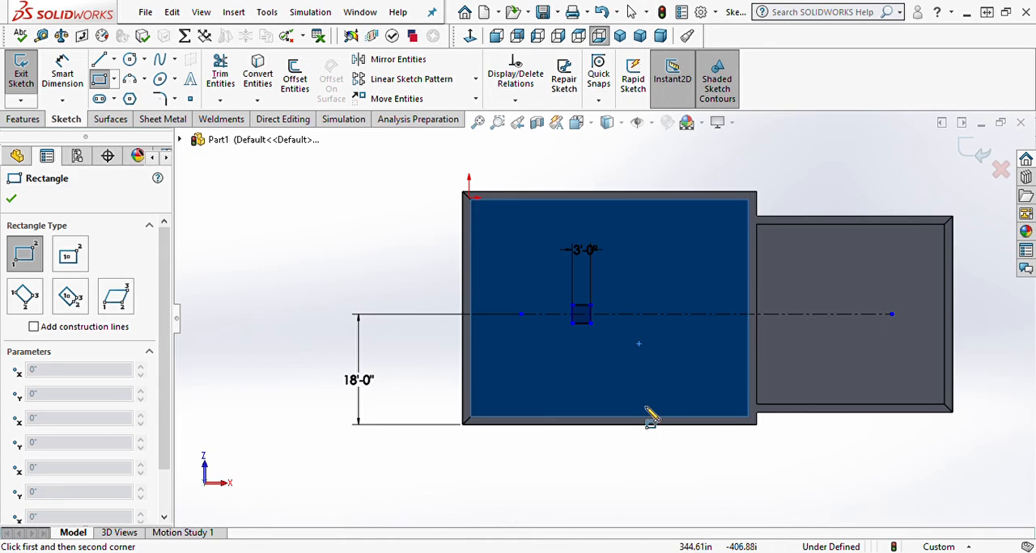
pyautogui.click(686, 305)
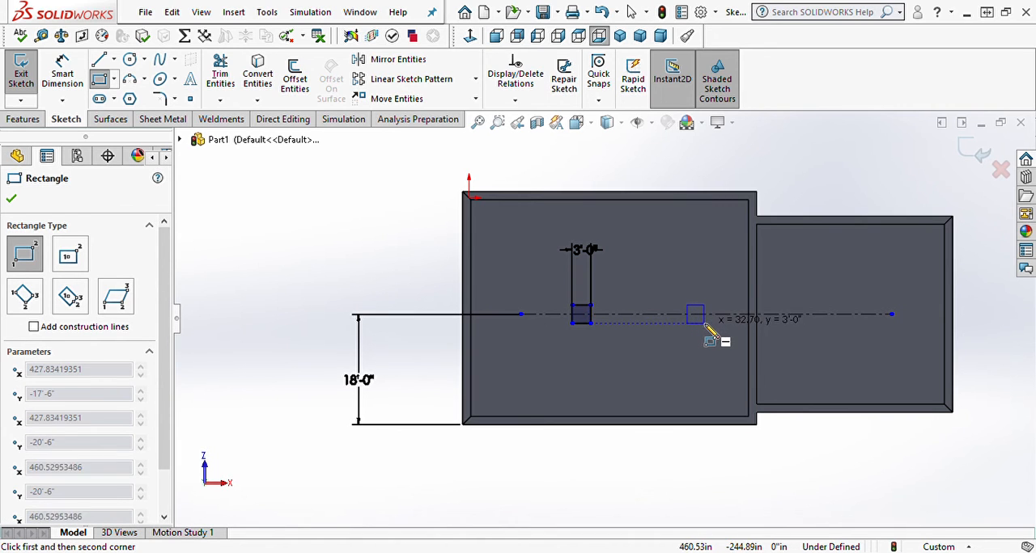
pyautogui.click(705, 323)
pyautogui.click(819, 305)
pyautogui.click(841, 323)
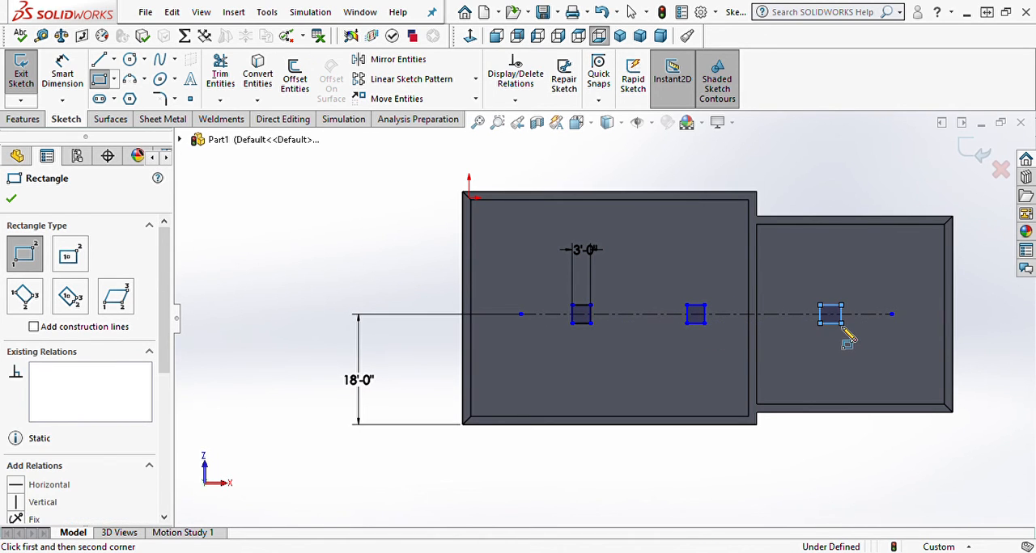
# Step: Center both new rectangles on the centerline by placing the midpoints of their right sides on it
pyautogui.scroll(-5, 842, 340)
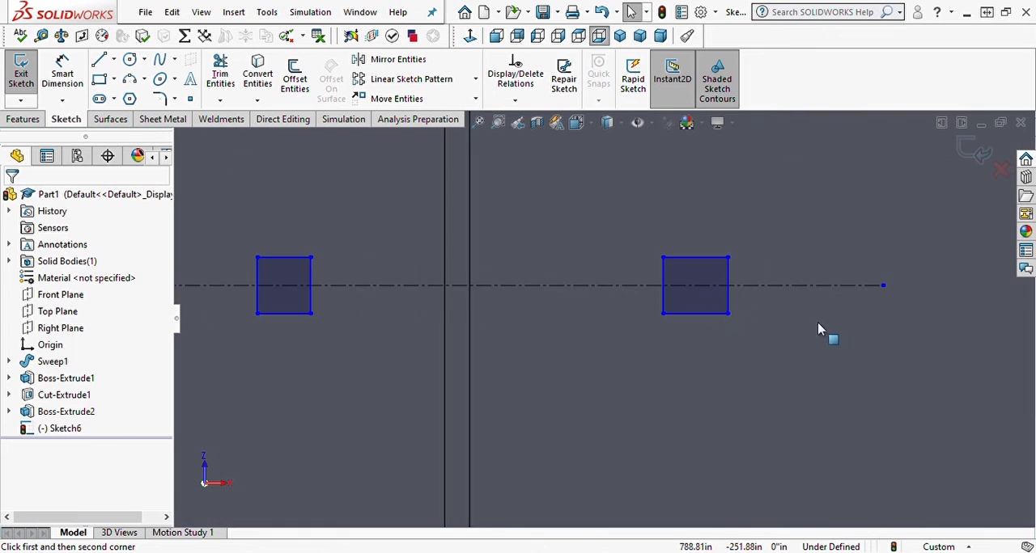
pyautogui.click(727, 290)
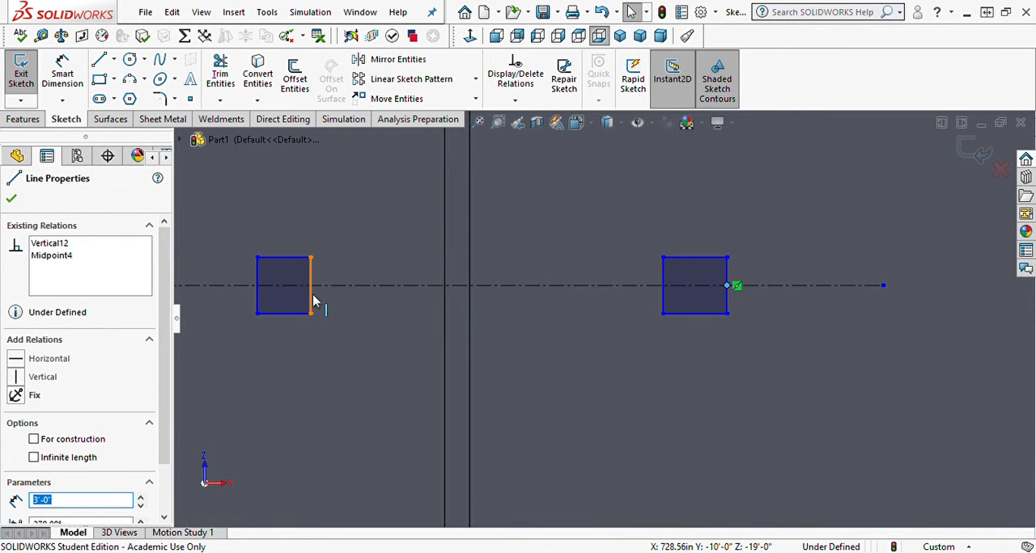
pyautogui.moveTo(310, 290); pyautogui.dragTo(322, 285)
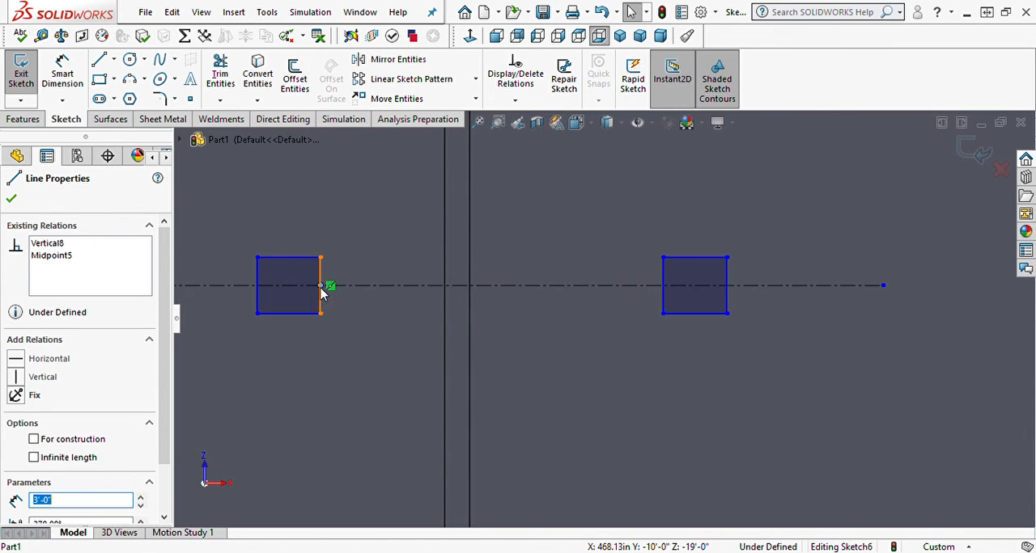
pyautogui.scroll(4, 323, 371)
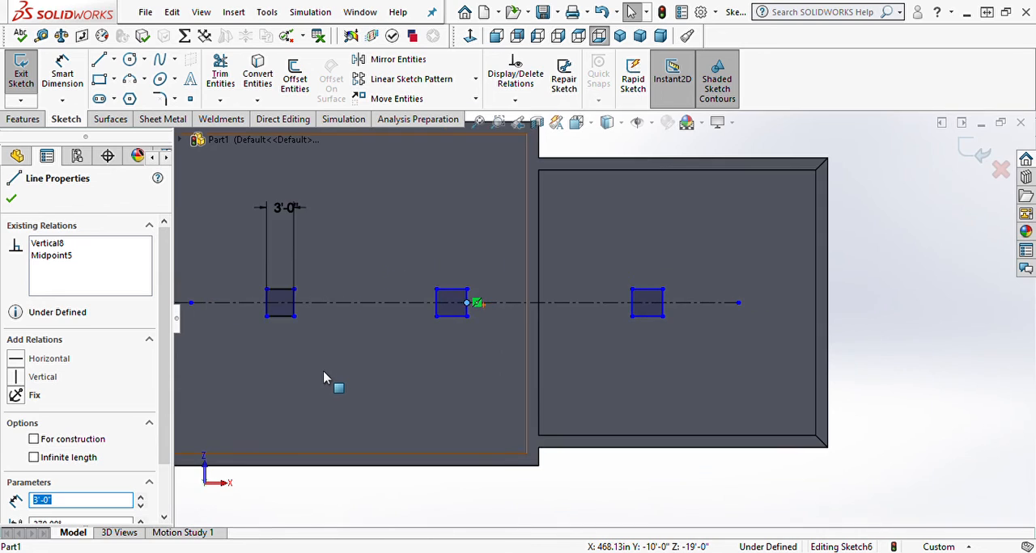
pyautogui.click(394, 371)
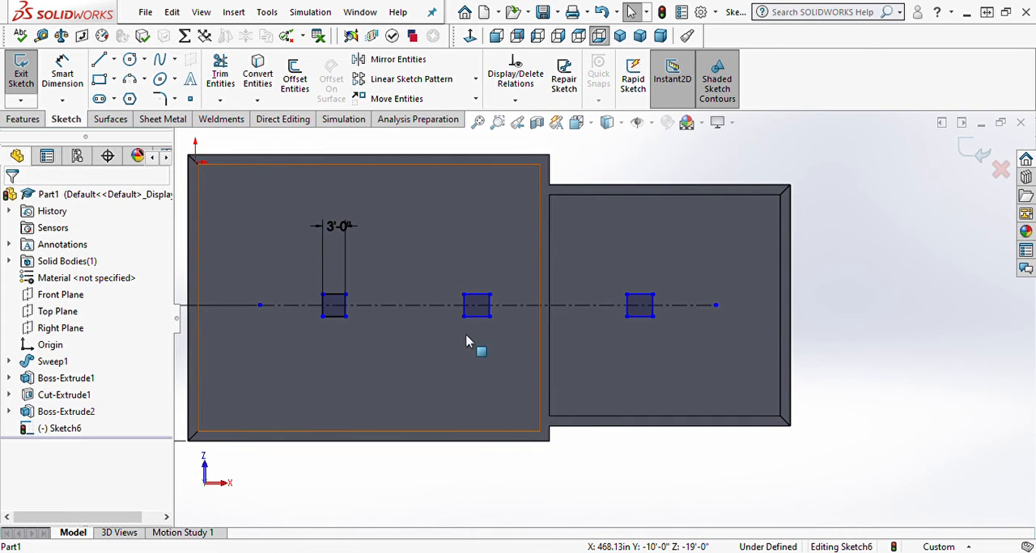
# Step: Make one horizontal and one vertical side of each new rectangle equal to the first square's lower side
pyautogui.click(476, 317)
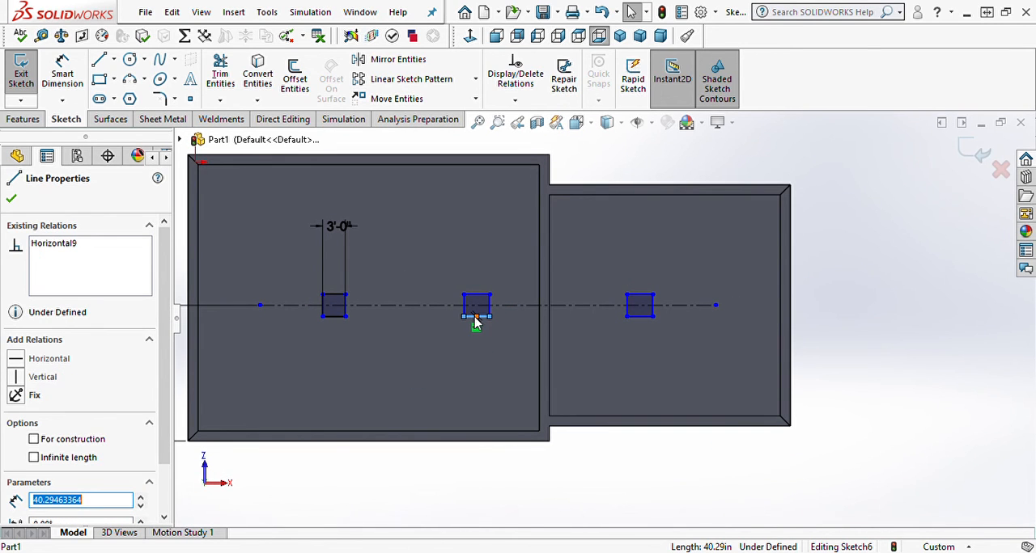
pyautogui.keyDown('ctrl'); pyautogui.click(489, 309); pyautogui.keyUp('ctrl')
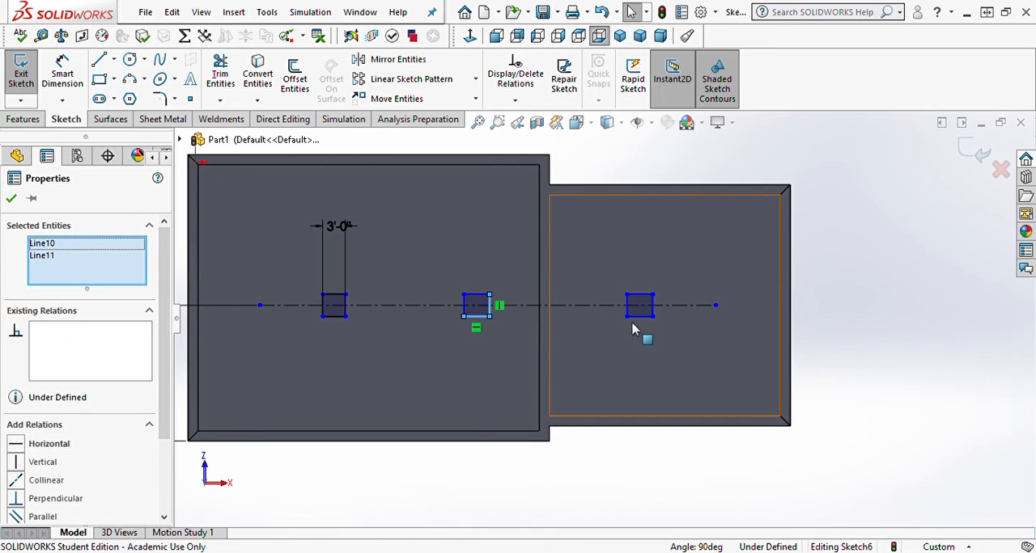
pyautogui.keyDown('ctrl'); pyautogui.click(627, 311); pyautogui.keyUp('ctrl')
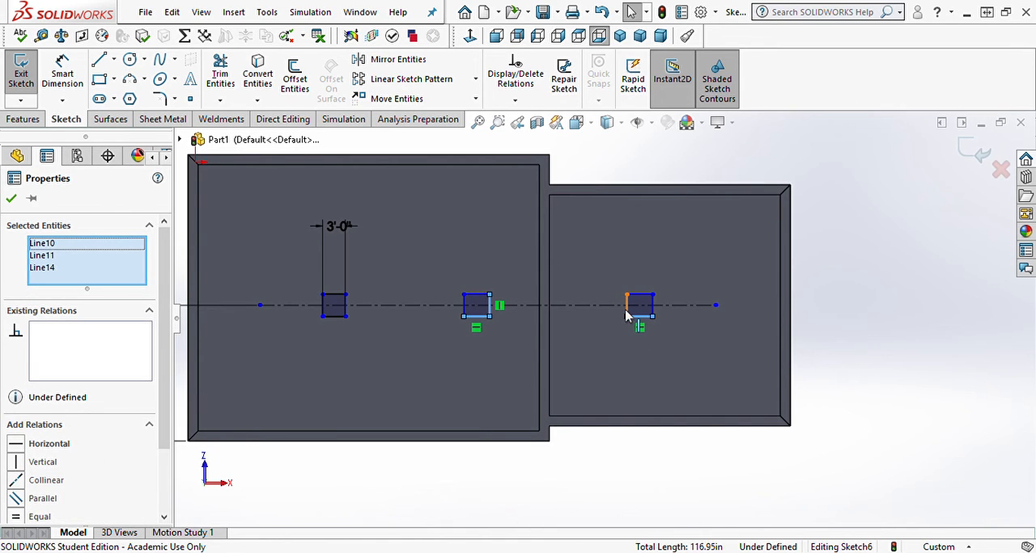
pyautogui.keyDown('ctrl'); pyautogui.click(335, 318); pyautogui.keyUp('ctrl')
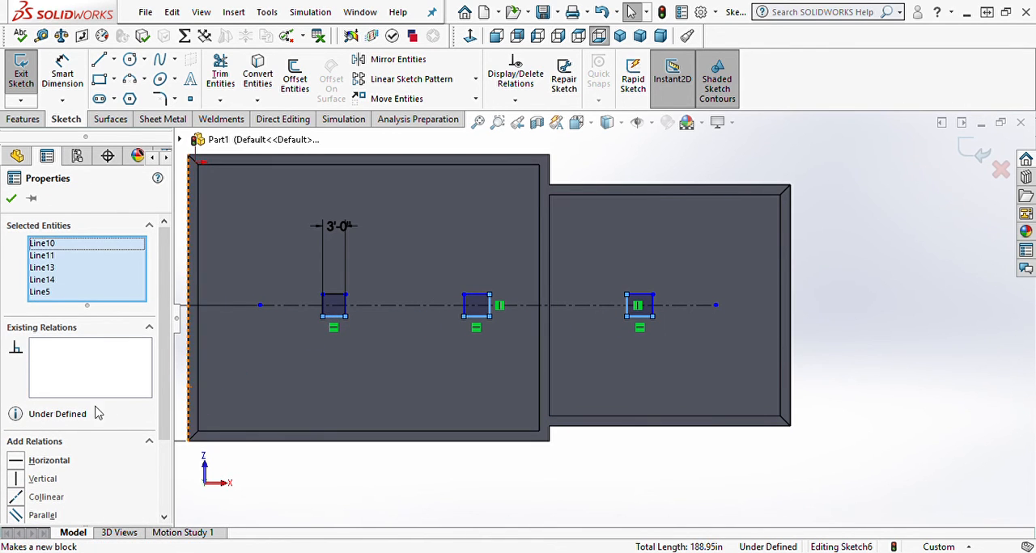
pyautogui.scroll(-3, 74, 435)
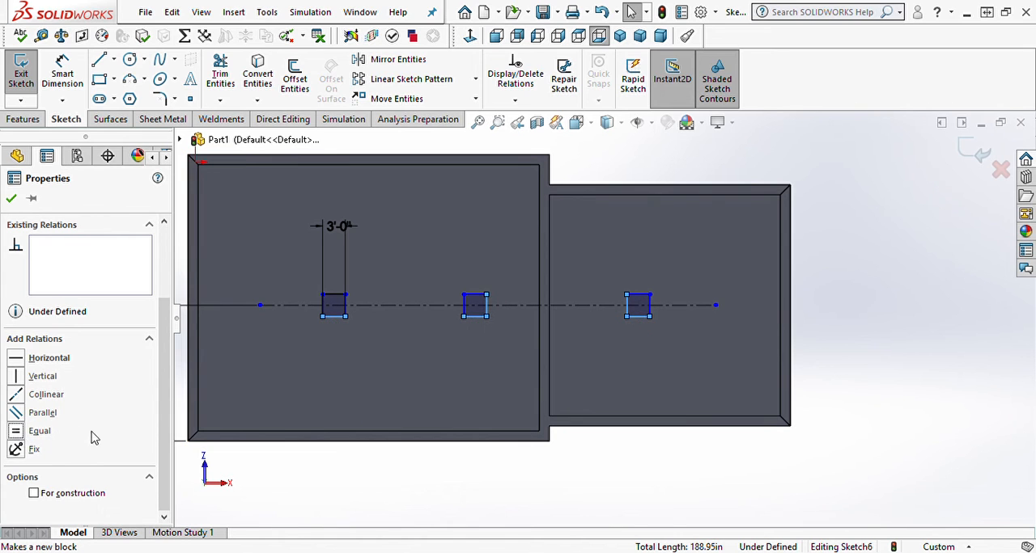
pyautogui.click(262, 471)
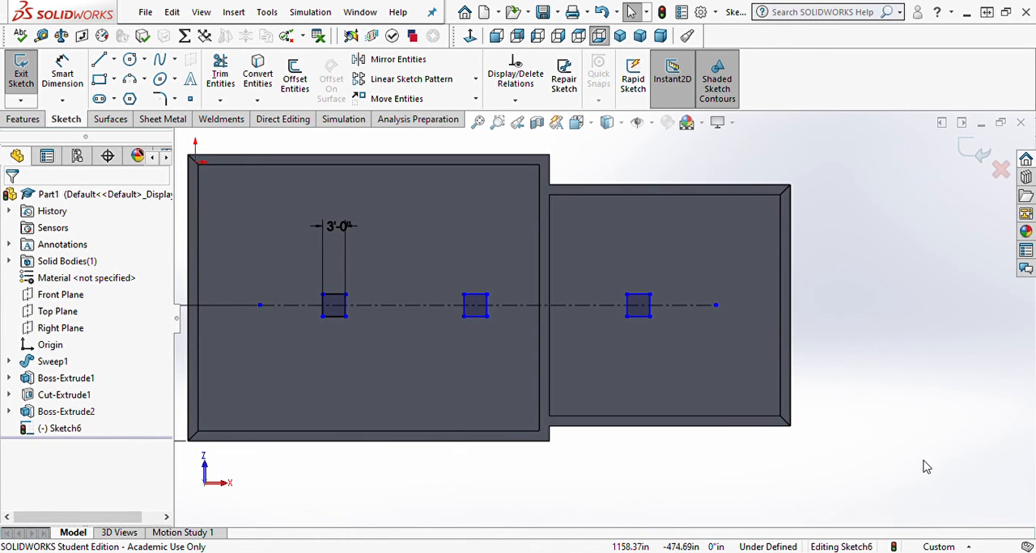
# Step: Set the distance from the smaller room's square, at its lower side's midpoint, to the right outer footer edge to 16'-0"
pyautogui.moveTo(924, 461); pyautogui.dragTo(890, 374, button='right')
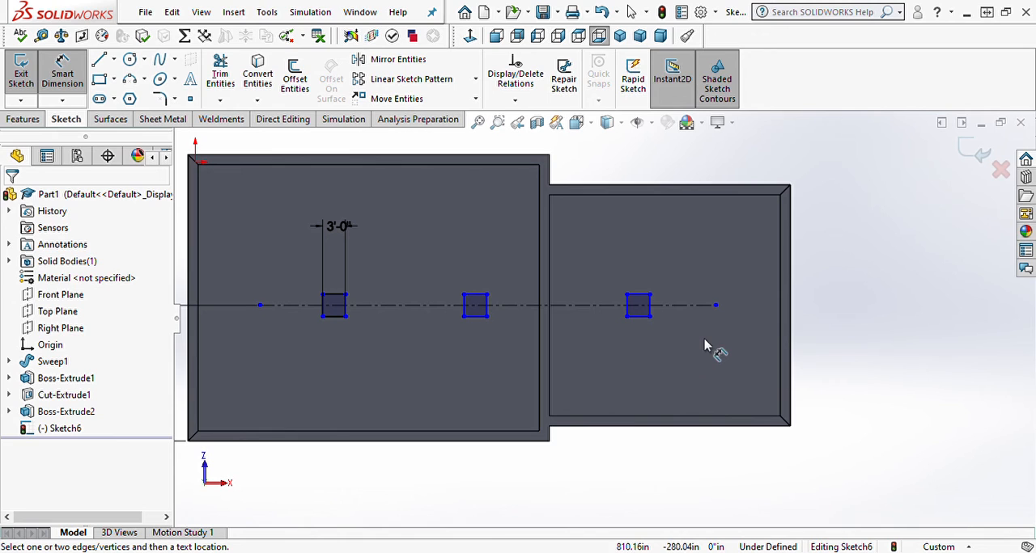
pyautogui.click(638, 317)
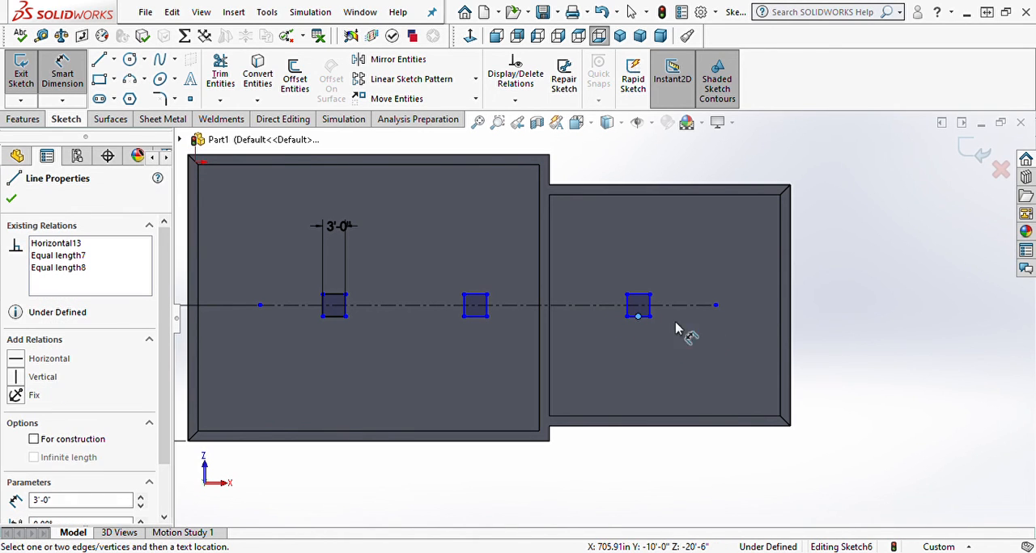
pyautogui.click(793, 362)
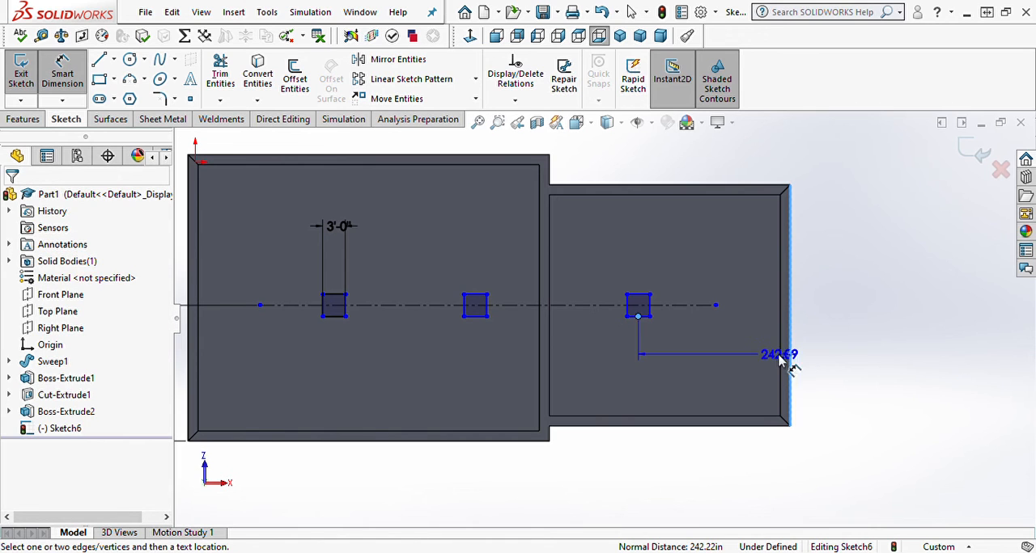
pyautogui.click(738, 369)
pyautogui.write("16'")
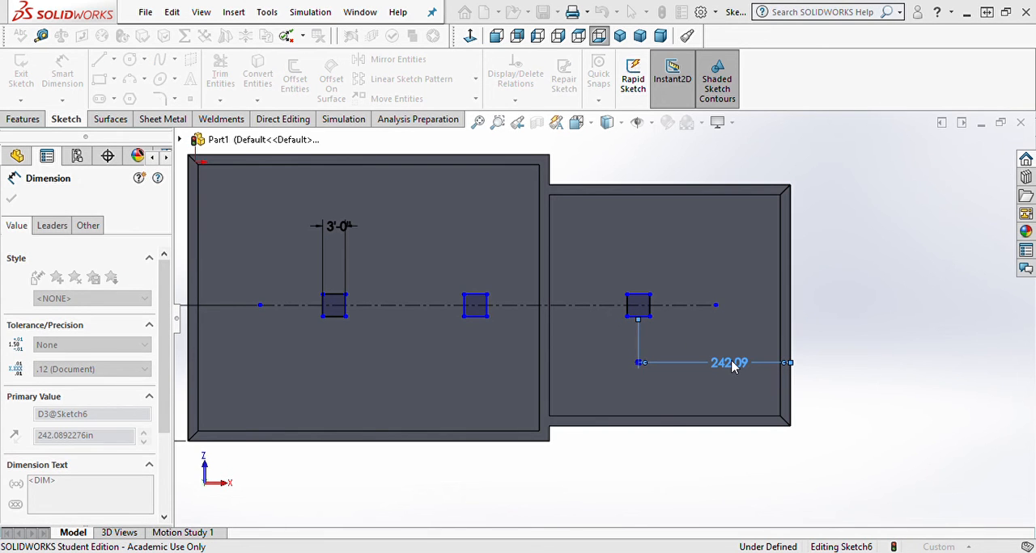
pyautogui.press('Return')
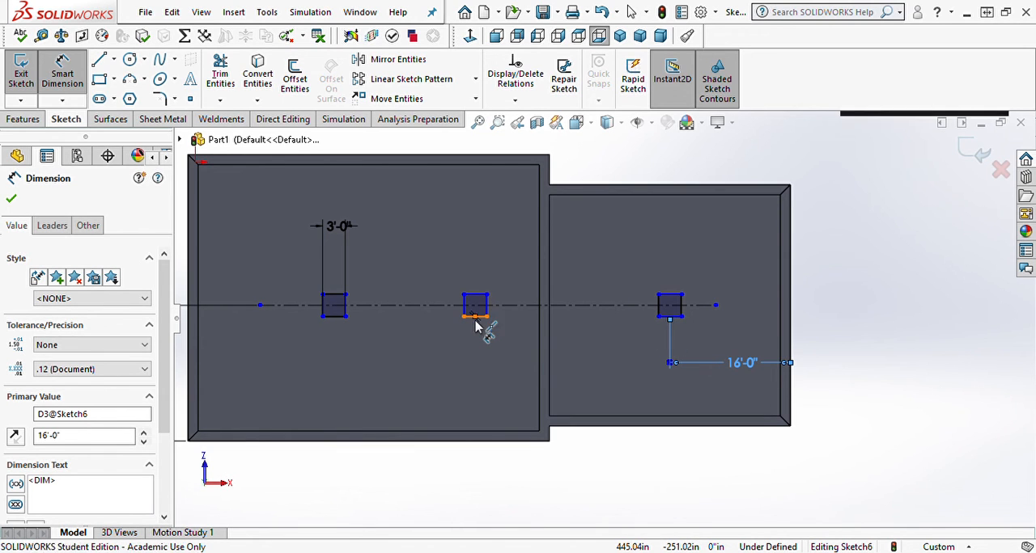
# Step: Set the distance between the lower-side midpoints of the middle square and the smaller room's square to 32'-1"
pyautogui.click(476, 322)
pyautogui.click(671, 320)
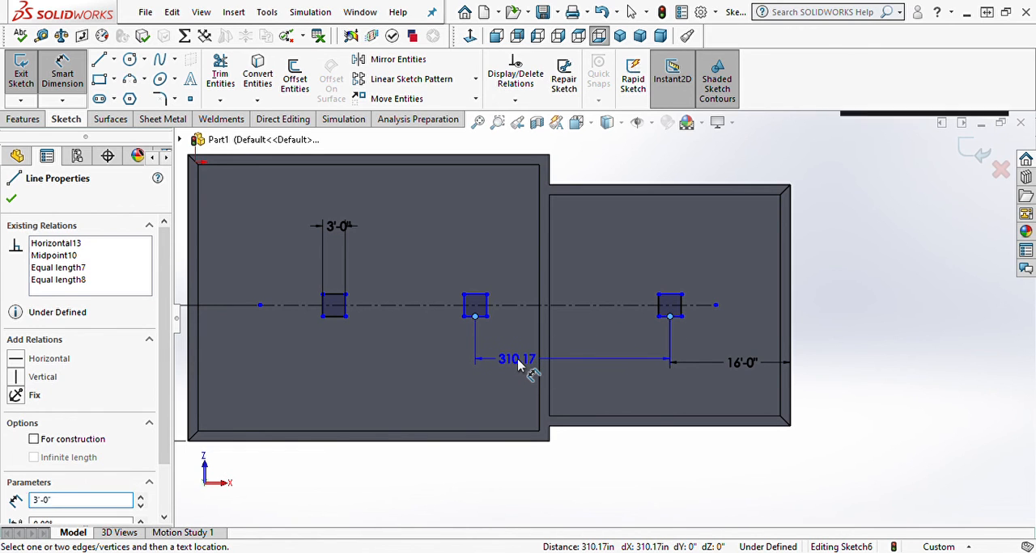
pyautogui.click(518, 364)
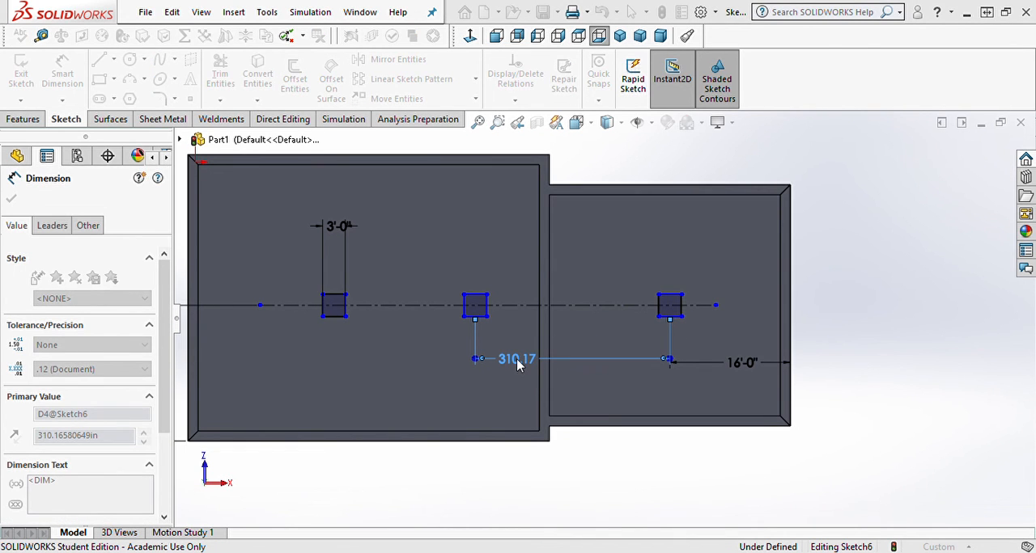
pyautogui.press('Return')
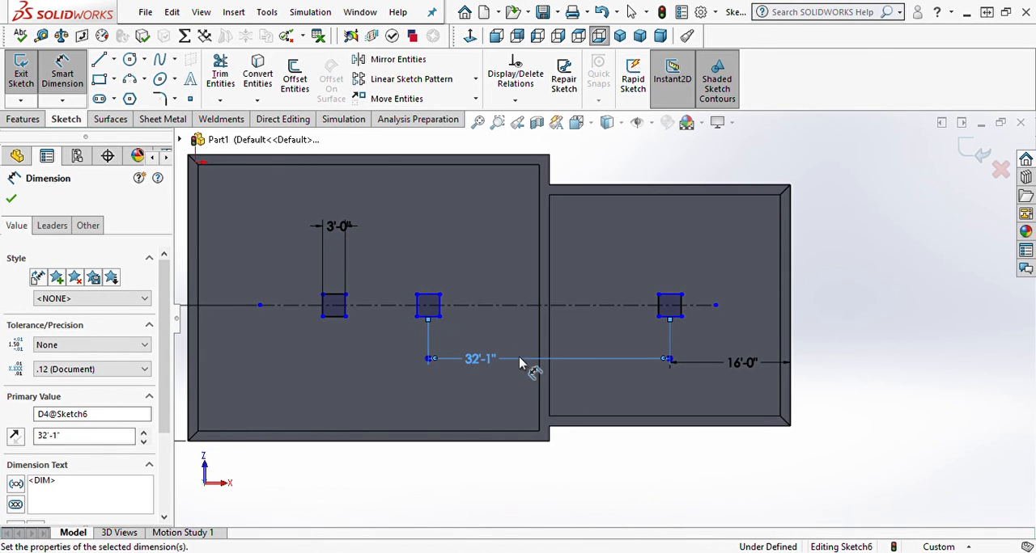
# Step: Set the distance between the lower-side midpoints of the first square and the middle square to 15'-9 1/2"
pyautogui.click(334, 317)
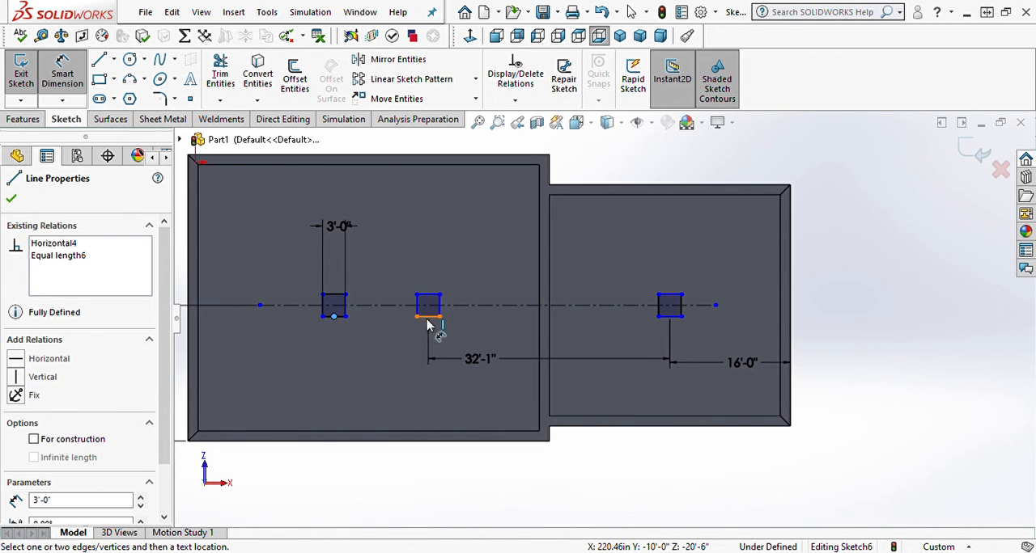
pyautogui.click(429, 318)
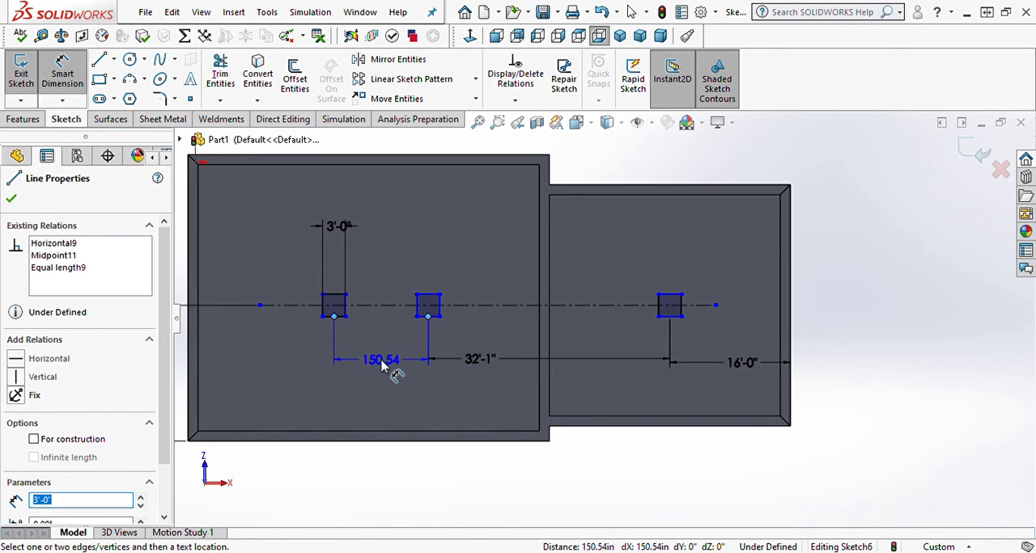
pyautogui.click(386, 362)
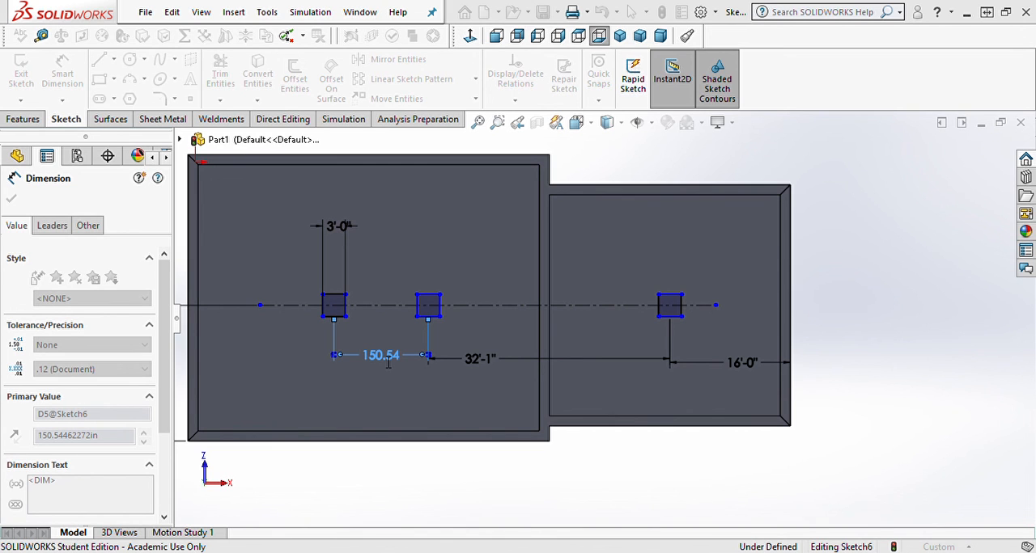
pyautogui.press('Return')
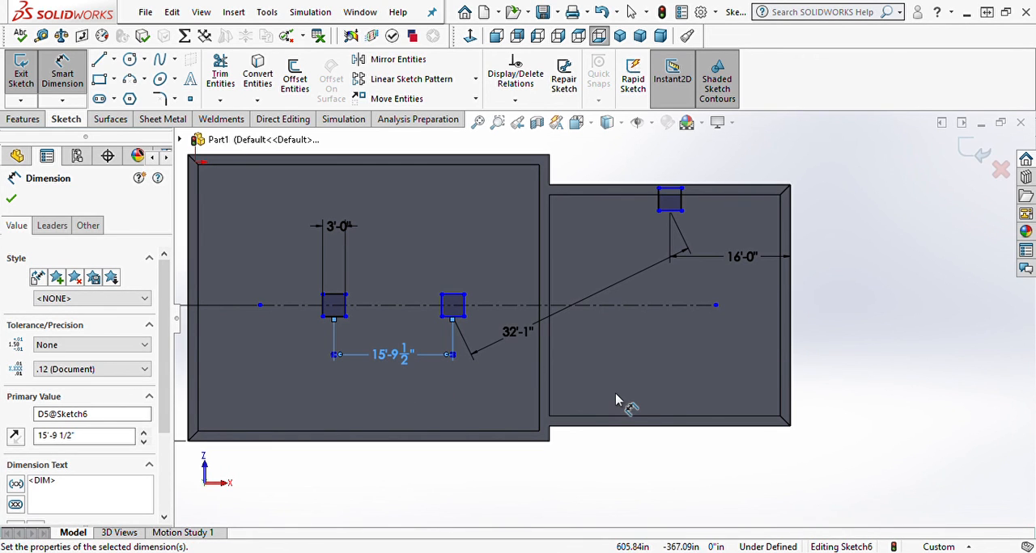
pyautogui.press('Escape')
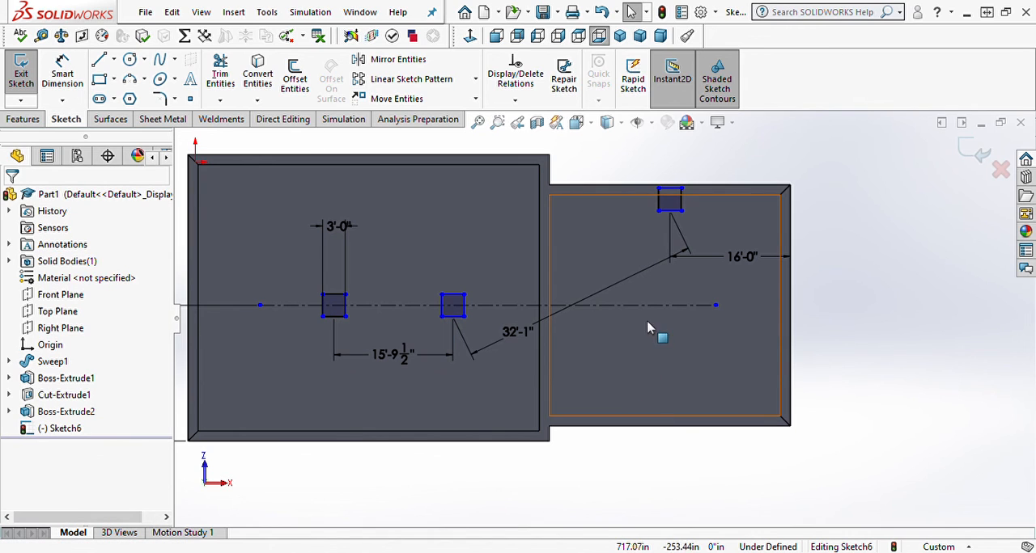
# Step: Make the right-side midpoints of the smaller room's square and the middle square coincident with the centerline
pyautogui.click(683, 204)
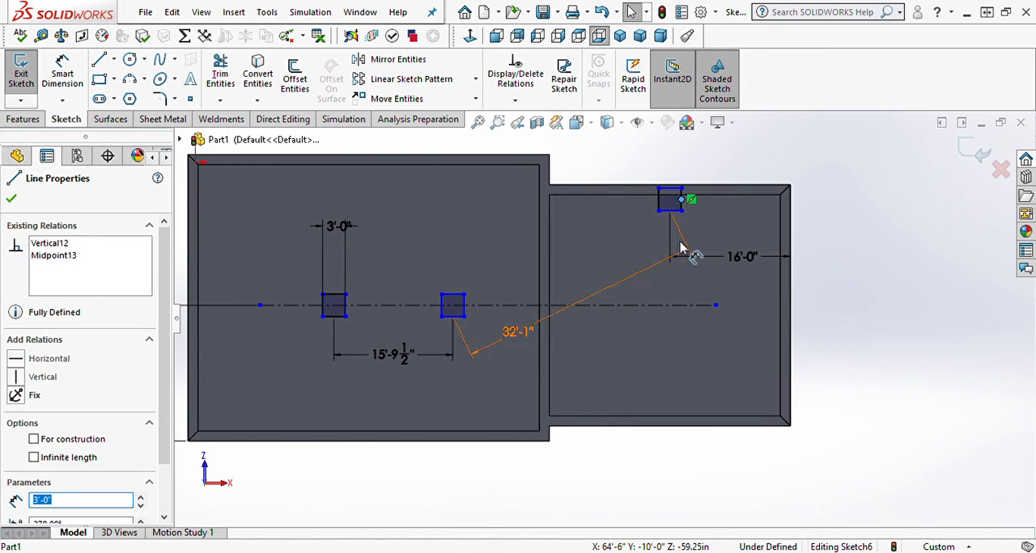
pyautogui.keyDown('ctrl'); pyautogui.click(686, 307); pyautogui.keyUp('ctrl')
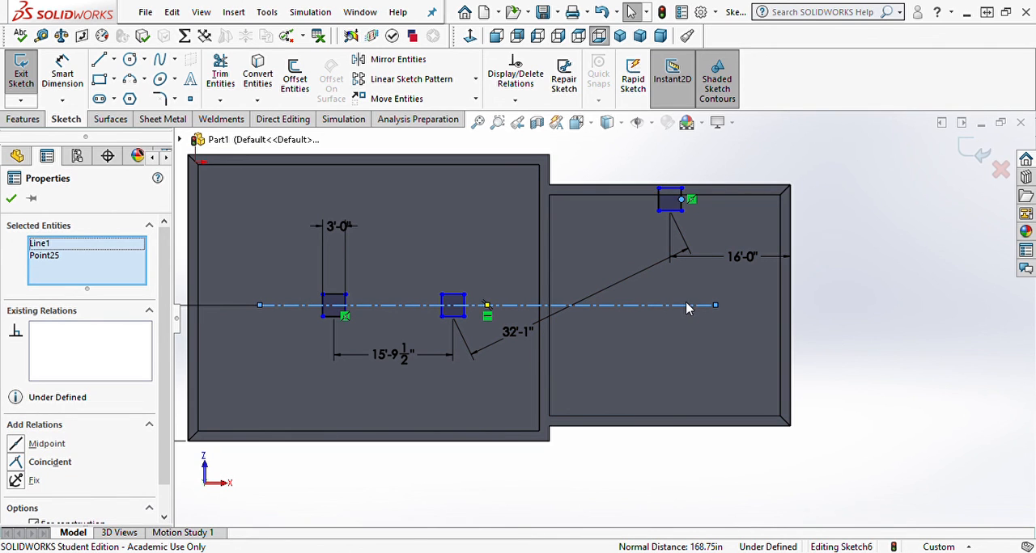
pyautogui.click(756, 235)
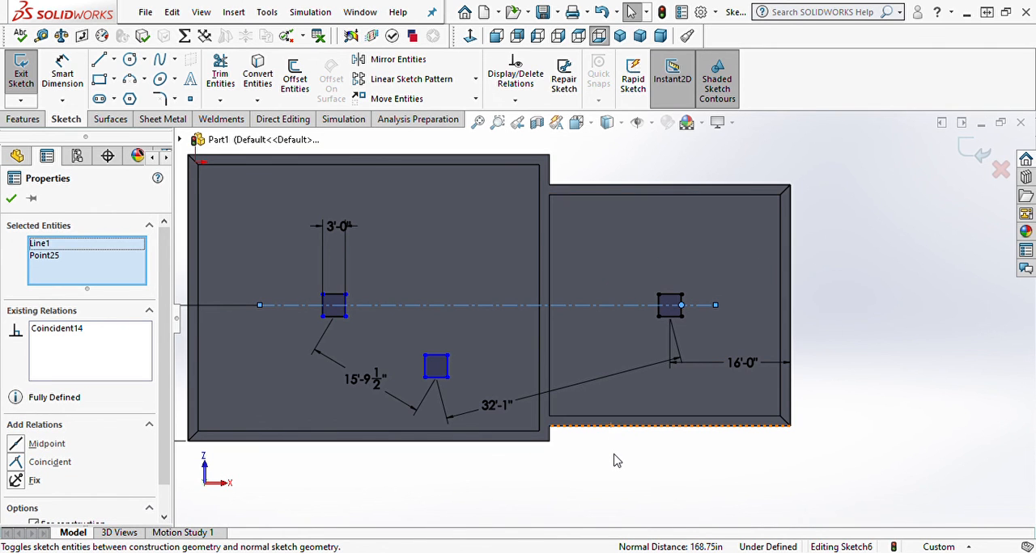
pyautogui.click(656, 450)
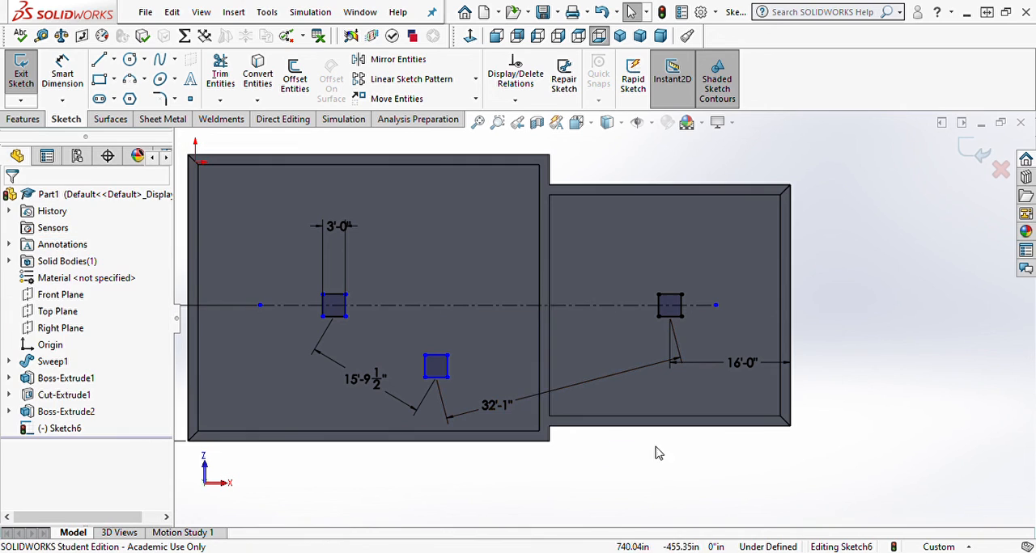
pyautogui.click(448, 368)
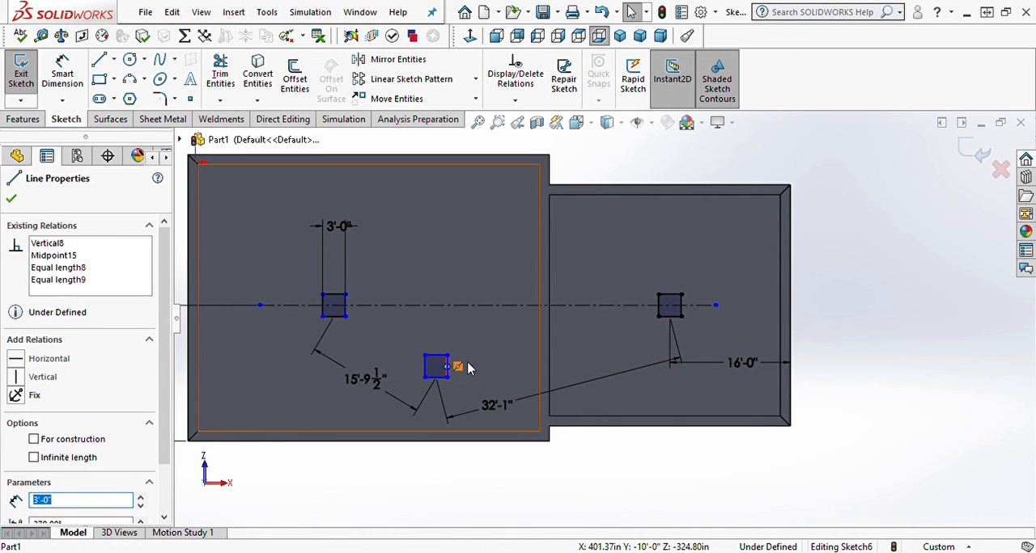
pyautogui.keyDown('ctrl'); pyautogui.click(503, 311); pyautogui.keyUp('ctrl')
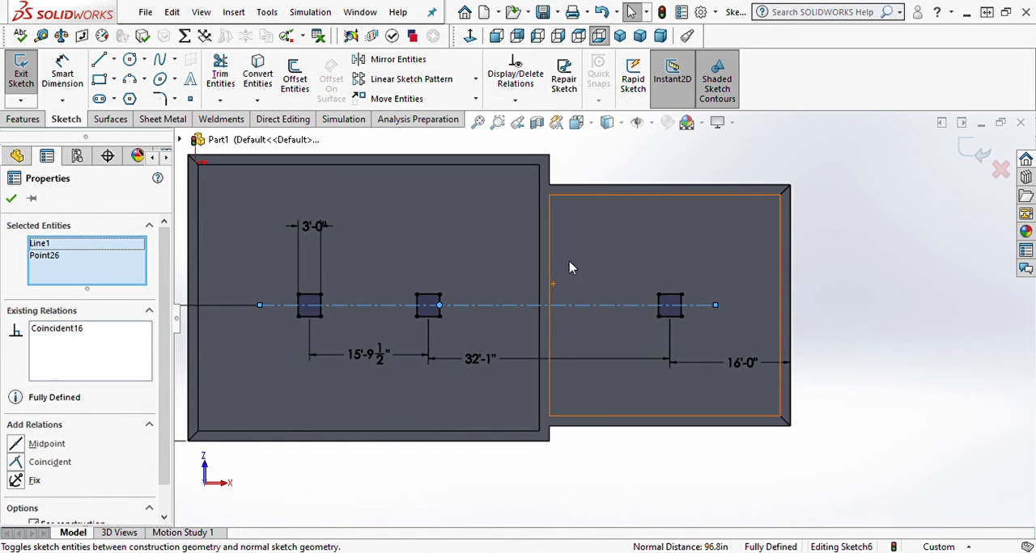
pyautogui.click(617, 475)
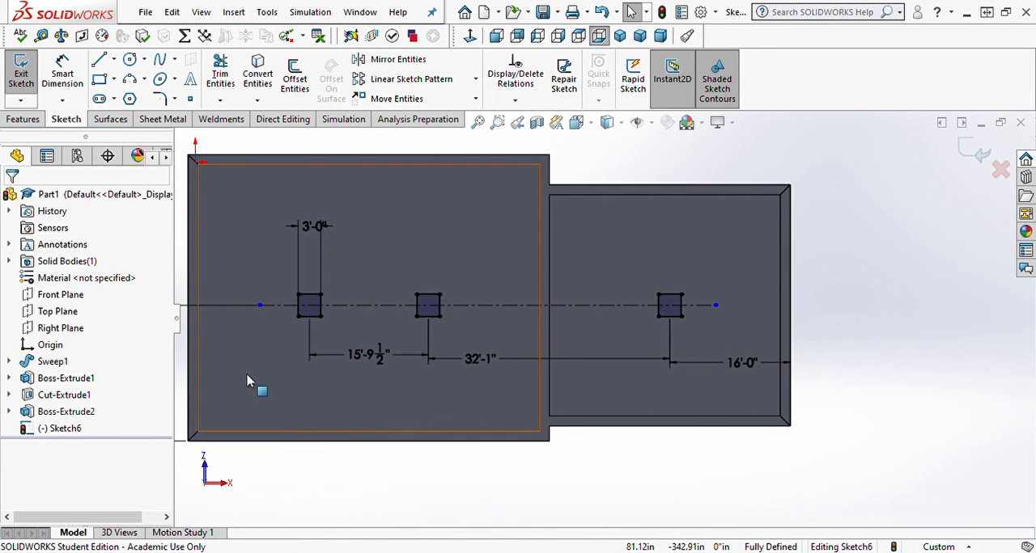
# Step: Extrude the three square pads 12 in from the slab's underside as a blind boss merged with the body
pyautogui.moveTo(266, 353); pyautogui.dragTo(311, 389, button='middle')
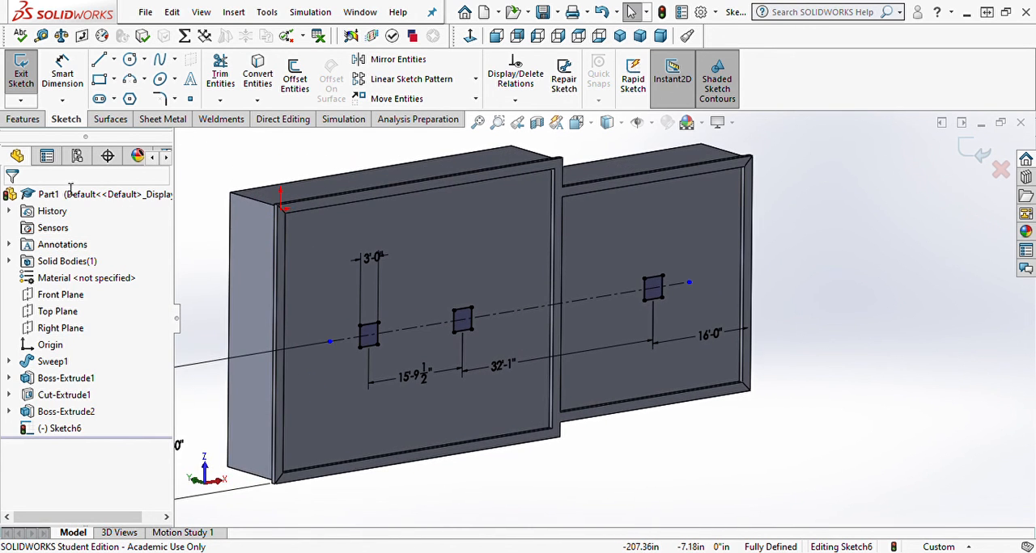
pyautogui.click(23, 119)
pyautogui.click(27, 72)
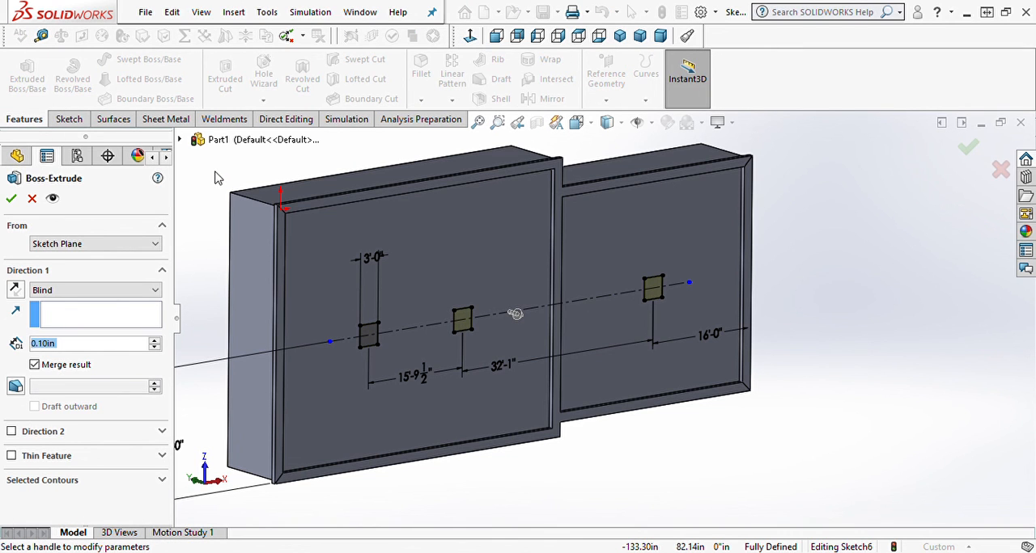
pyautogui.write('12')
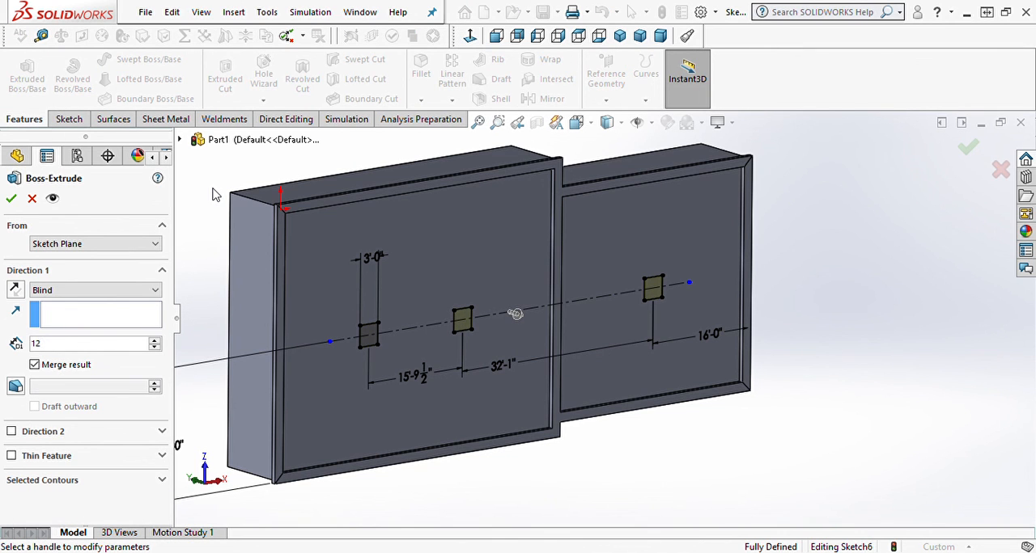
pyautogui.press('Return')
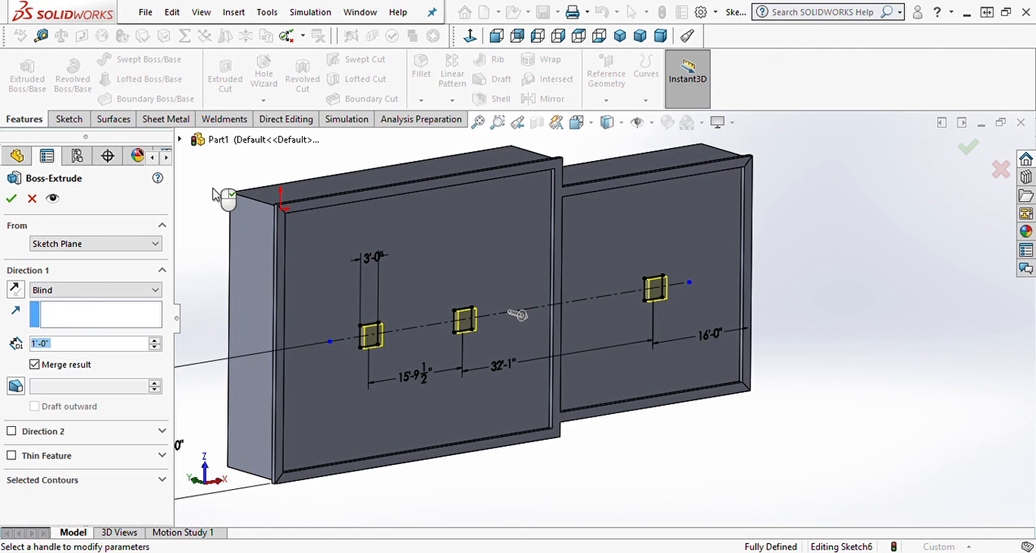
pyautogui.click(11, 198)
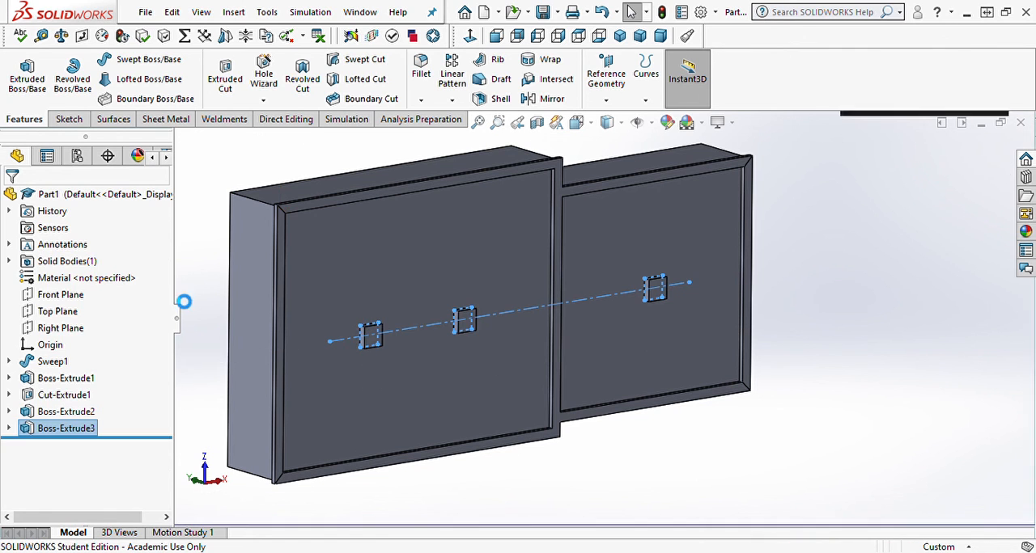
# Step: Inspect the extruded pads from underneath and return the model to the isometric view
pyautogui.click(818, 402)
pyautogui.moveTo(818, 402)
pyautogui.mouseDown(button='middle')
pyautogui.moveTo(731, 407)
pyautogui.moveTo(541, 144)
pyautogui.mouseUp(button='middle')
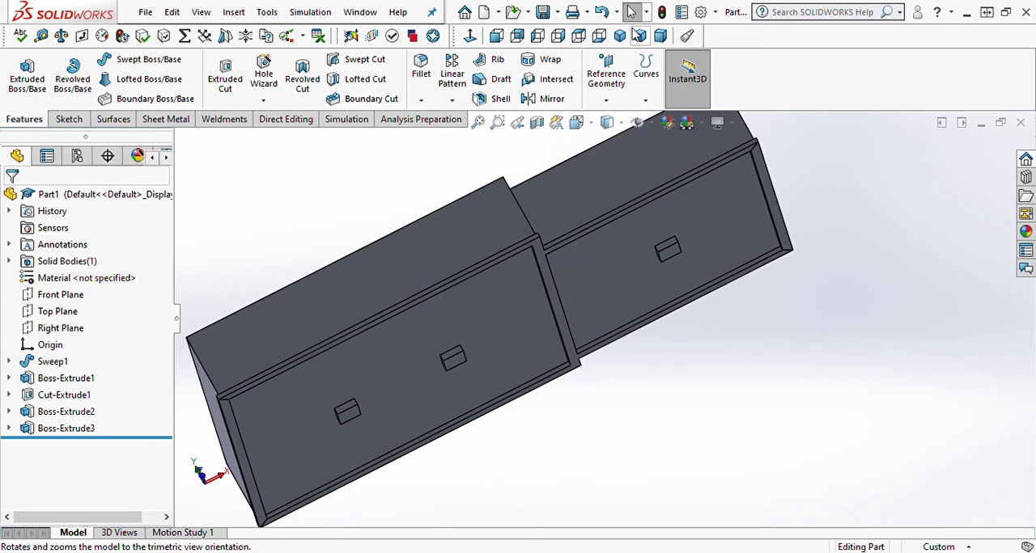
pyautogui.click(624, 34)
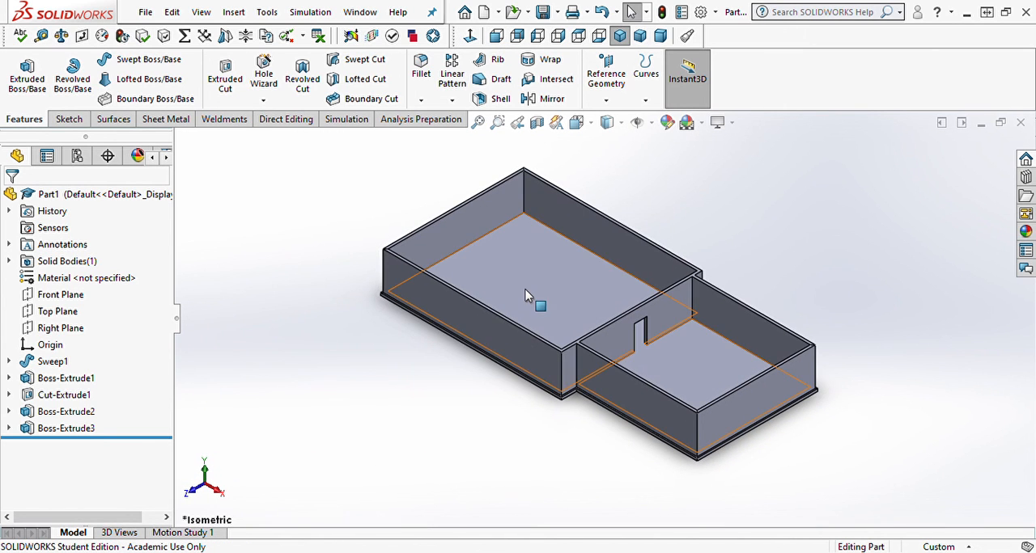